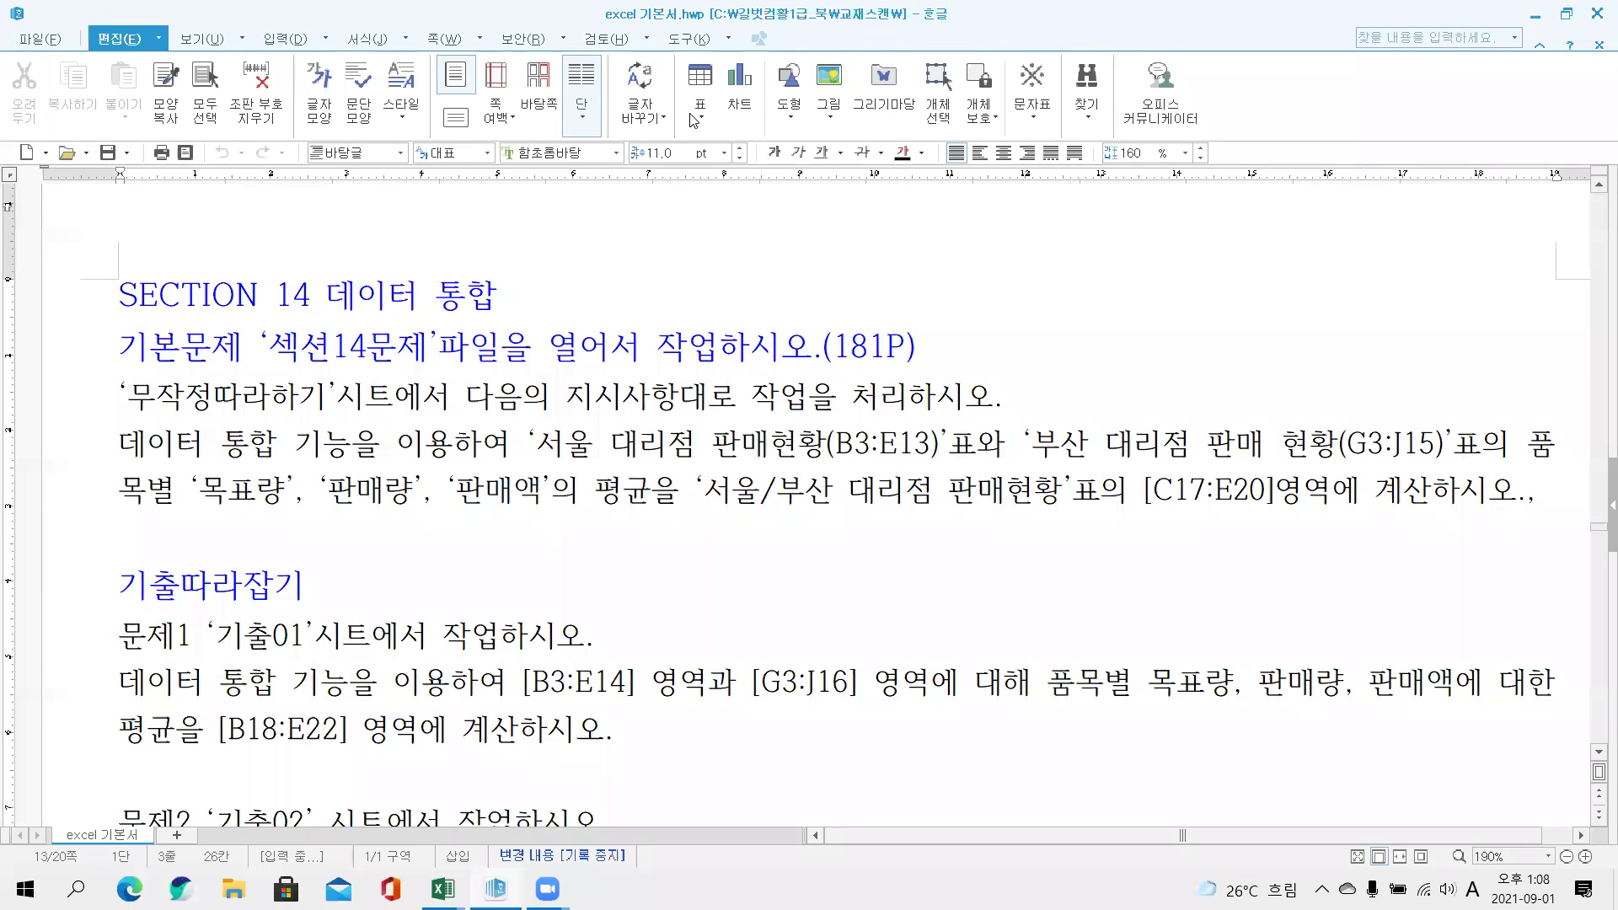
Mark the Section 14 consolidation task's key terms: the title word 통합, both branch tables, the item and value fields, 평균 and C17:E20
key("ctrl+2")
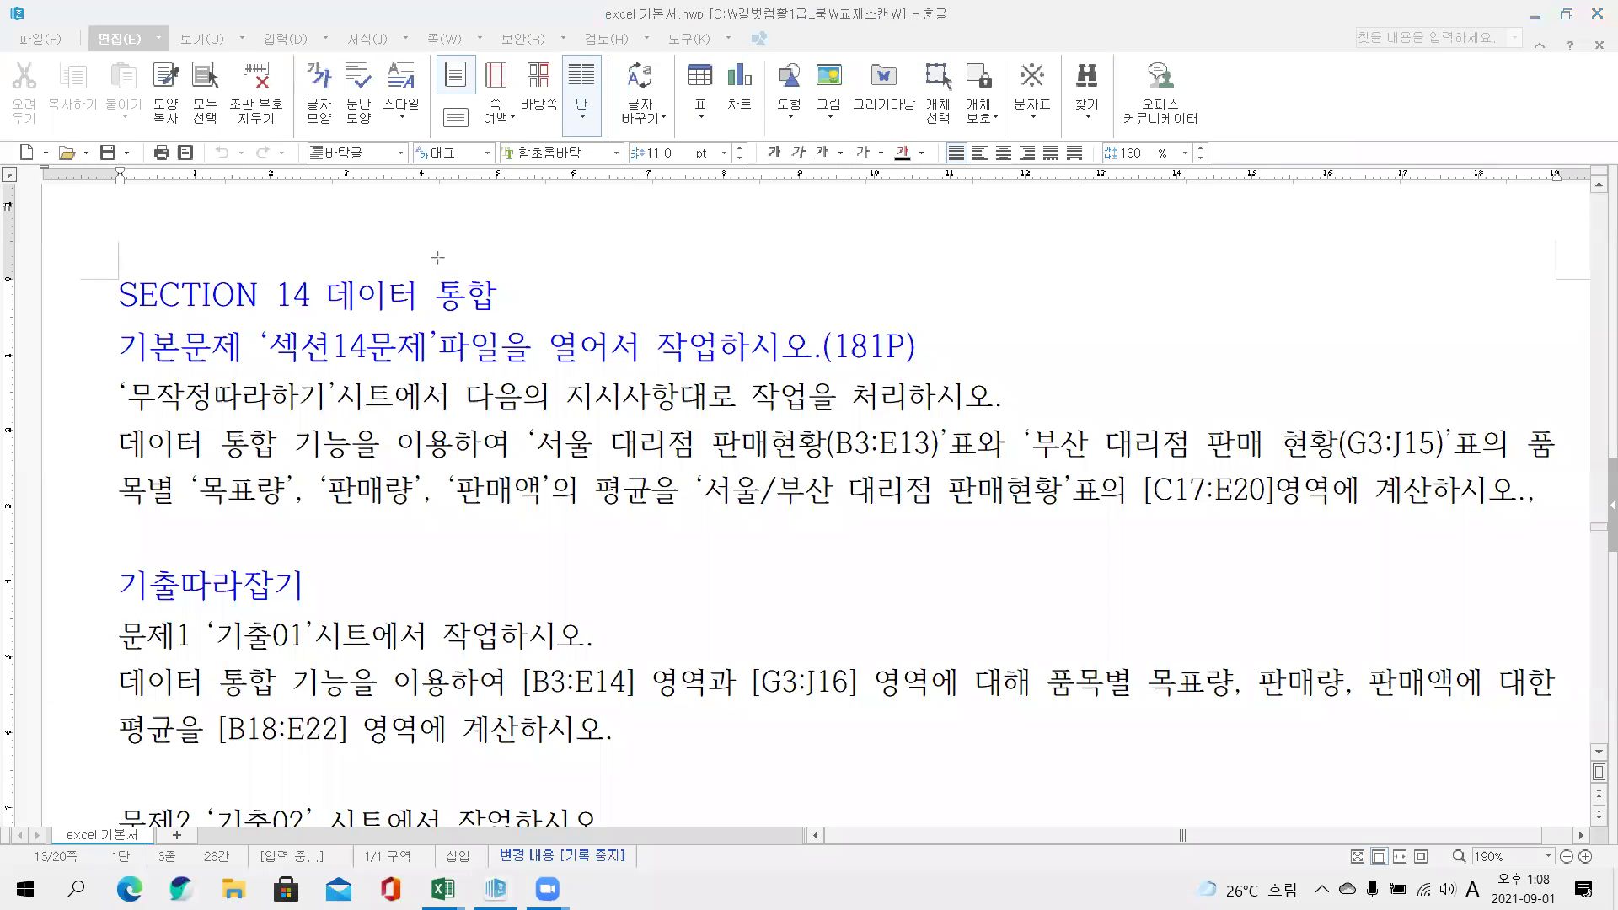
left_click_drag(420, 257, 512, 332)
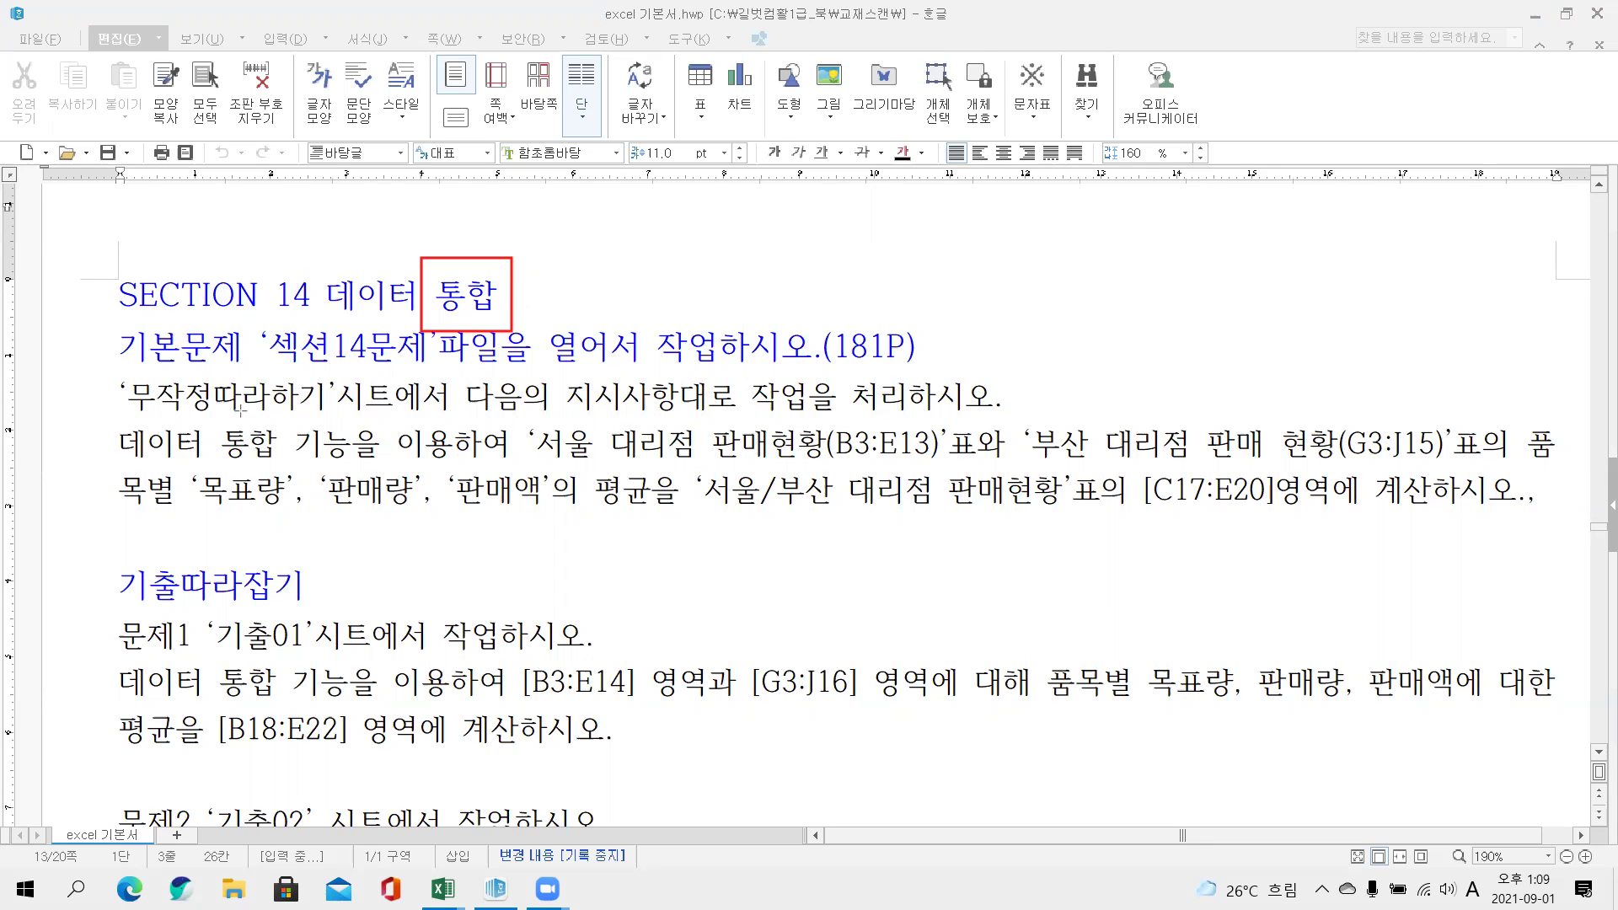
mouse_move(116, 412)
left_mouse_down()
mouse_move(301, 465)
mouse_move(451, 473)
left_mouse_up()
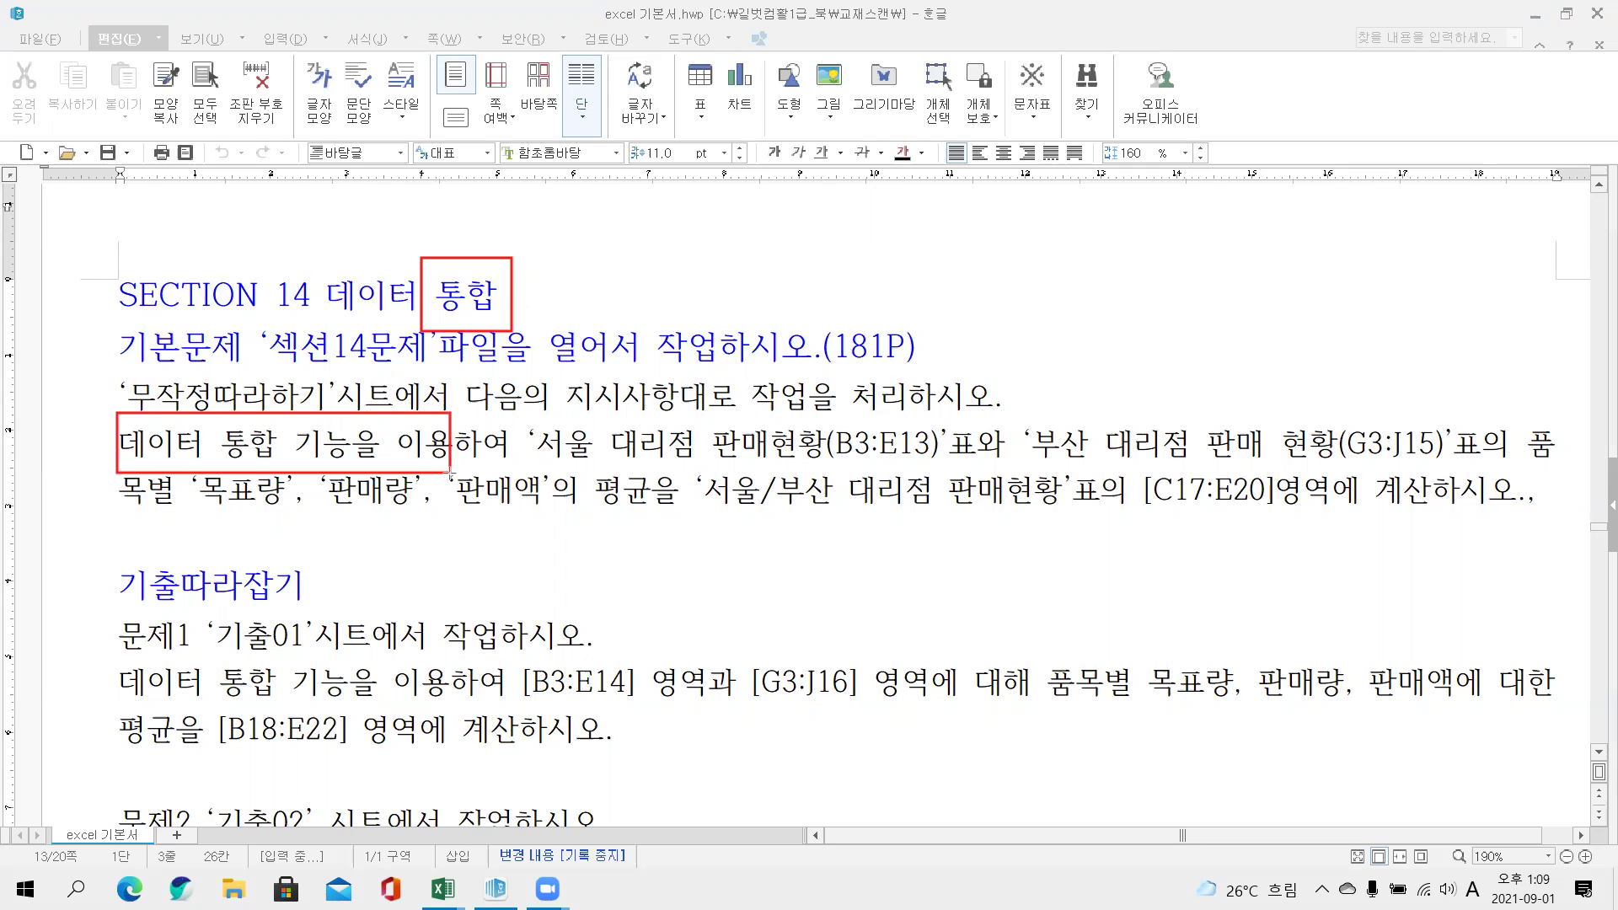
left_click(571, 424)
left_click(1054, 421)
left_click_drag(1496, 410, 1555, 457)
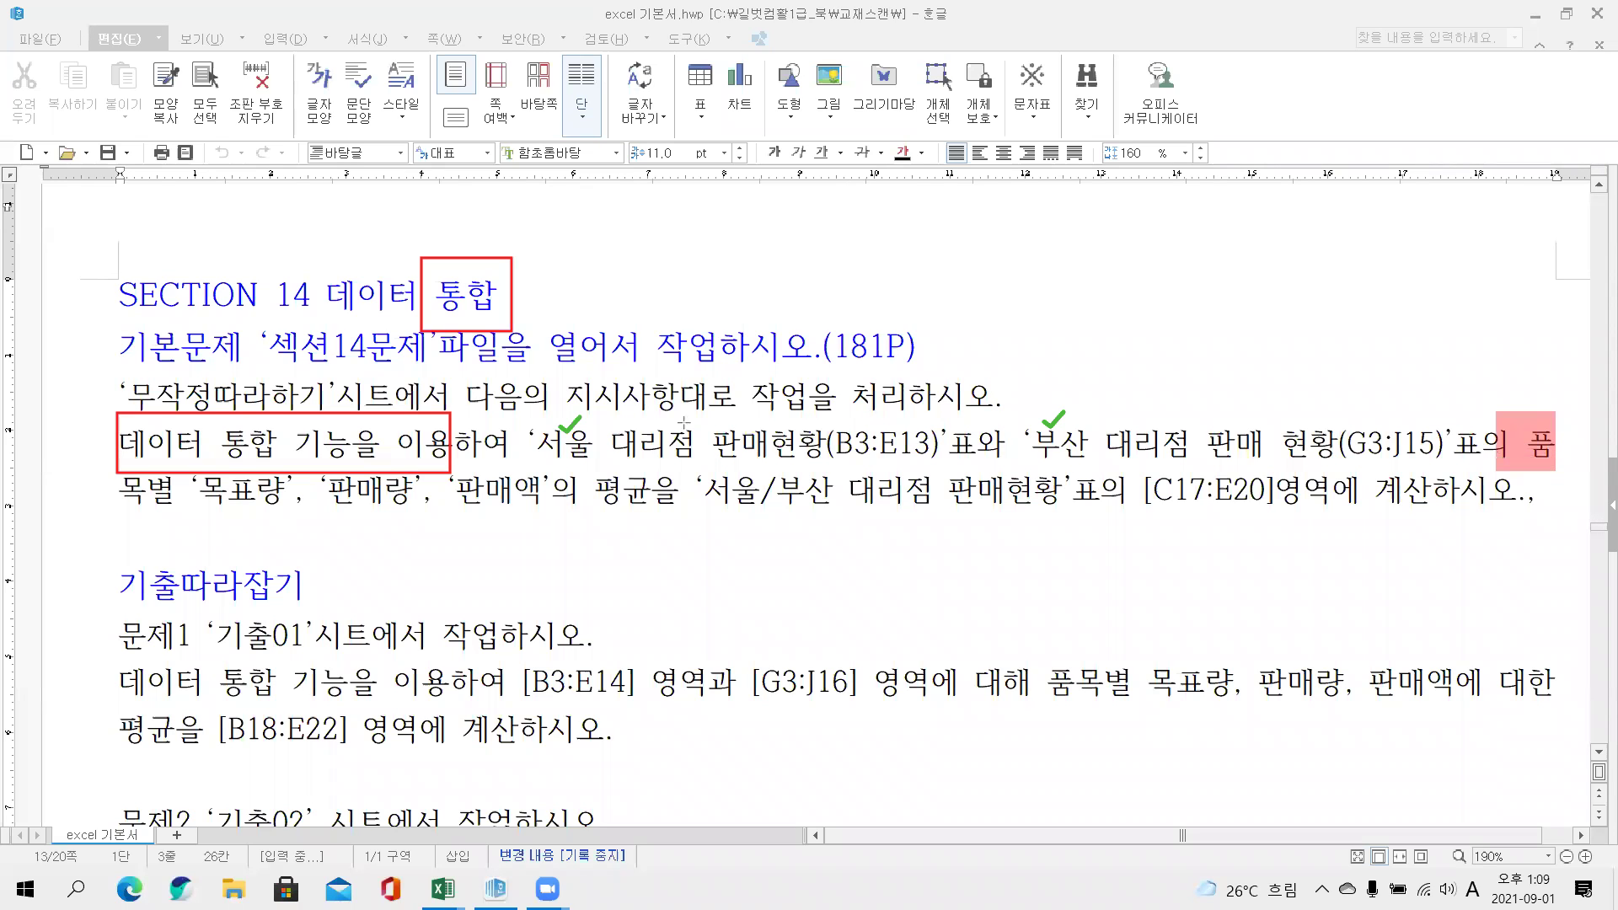
left_click_drag(124, 475, 195, 544)
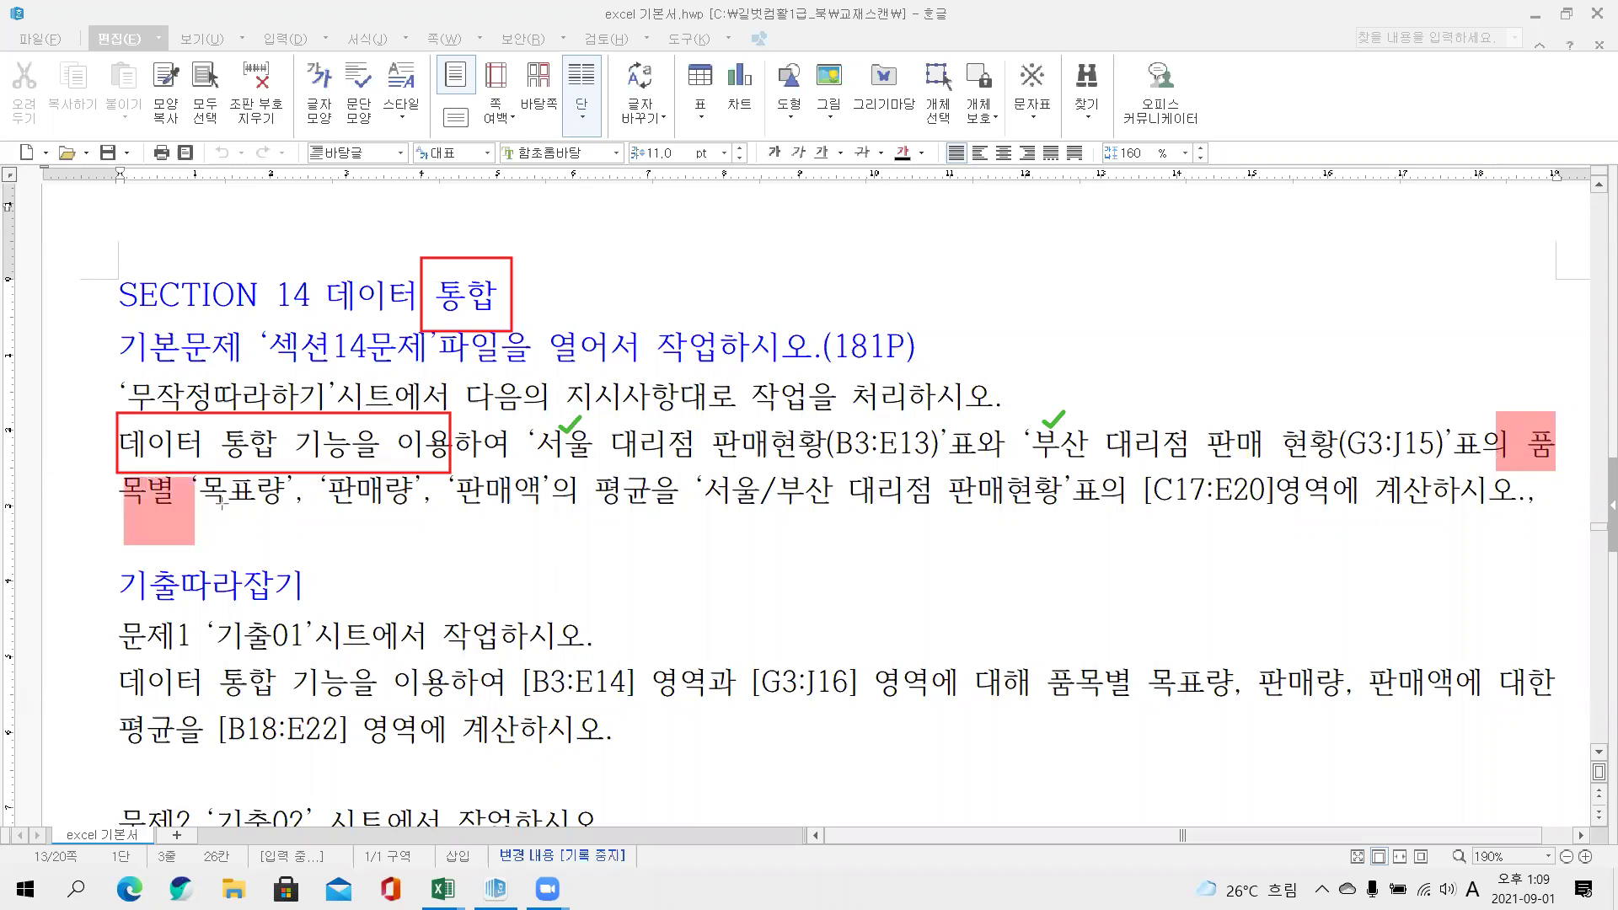
mouse_move(207, 481)
left_mouse_down()
mouse_move(430, 541)
mouse_move(548, 540)
left_mouse_up()
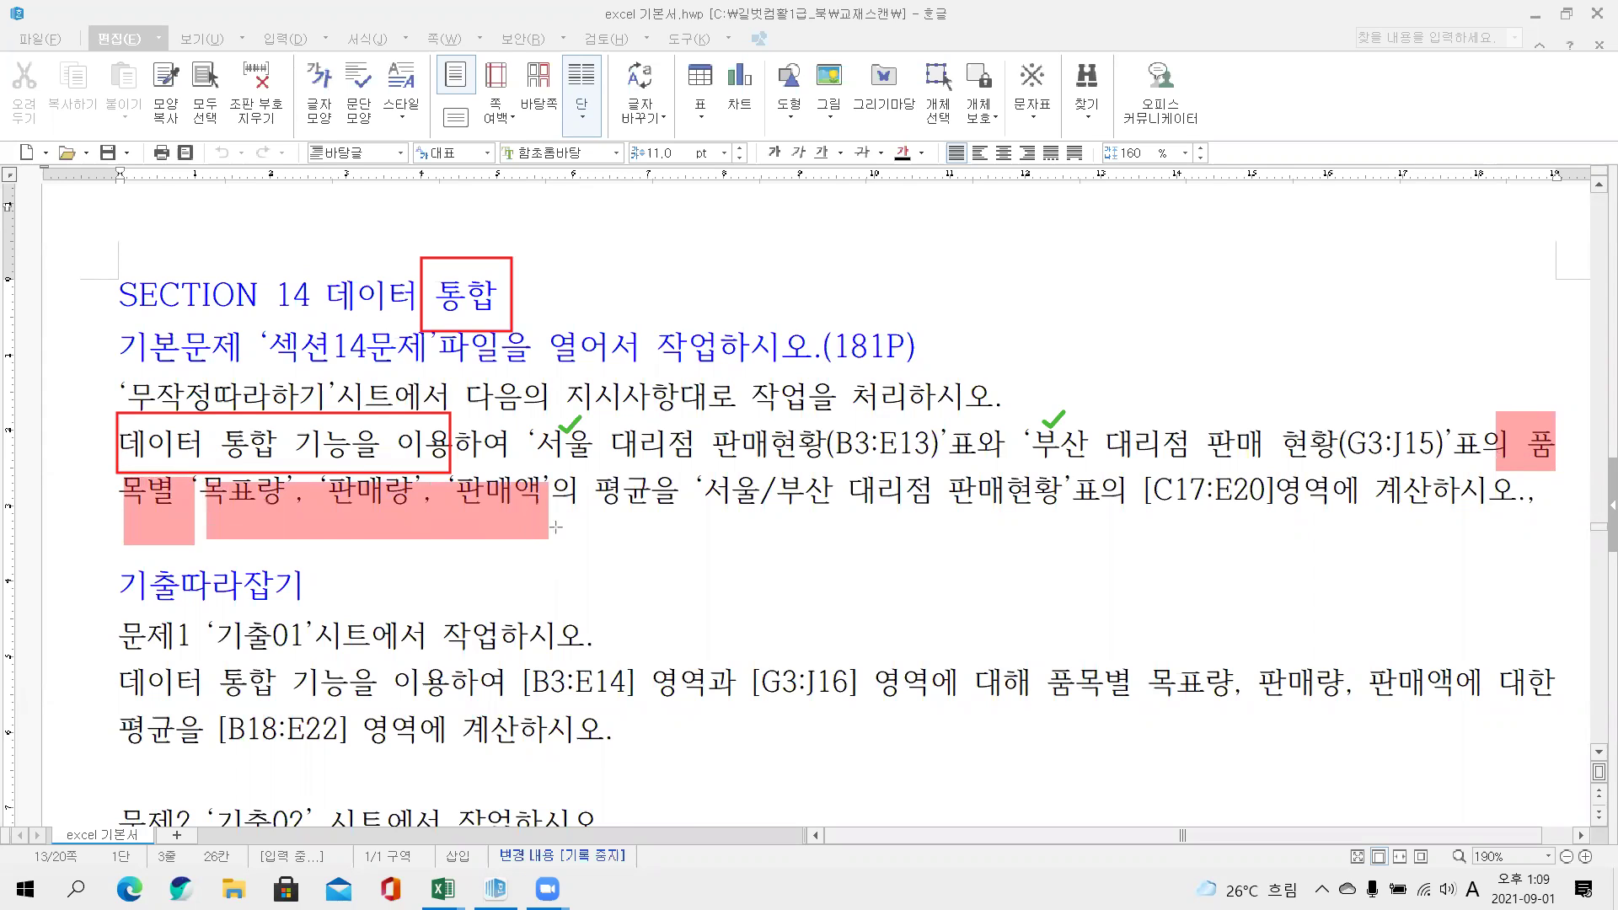
left_click_drag(611, 474, 662, 539)
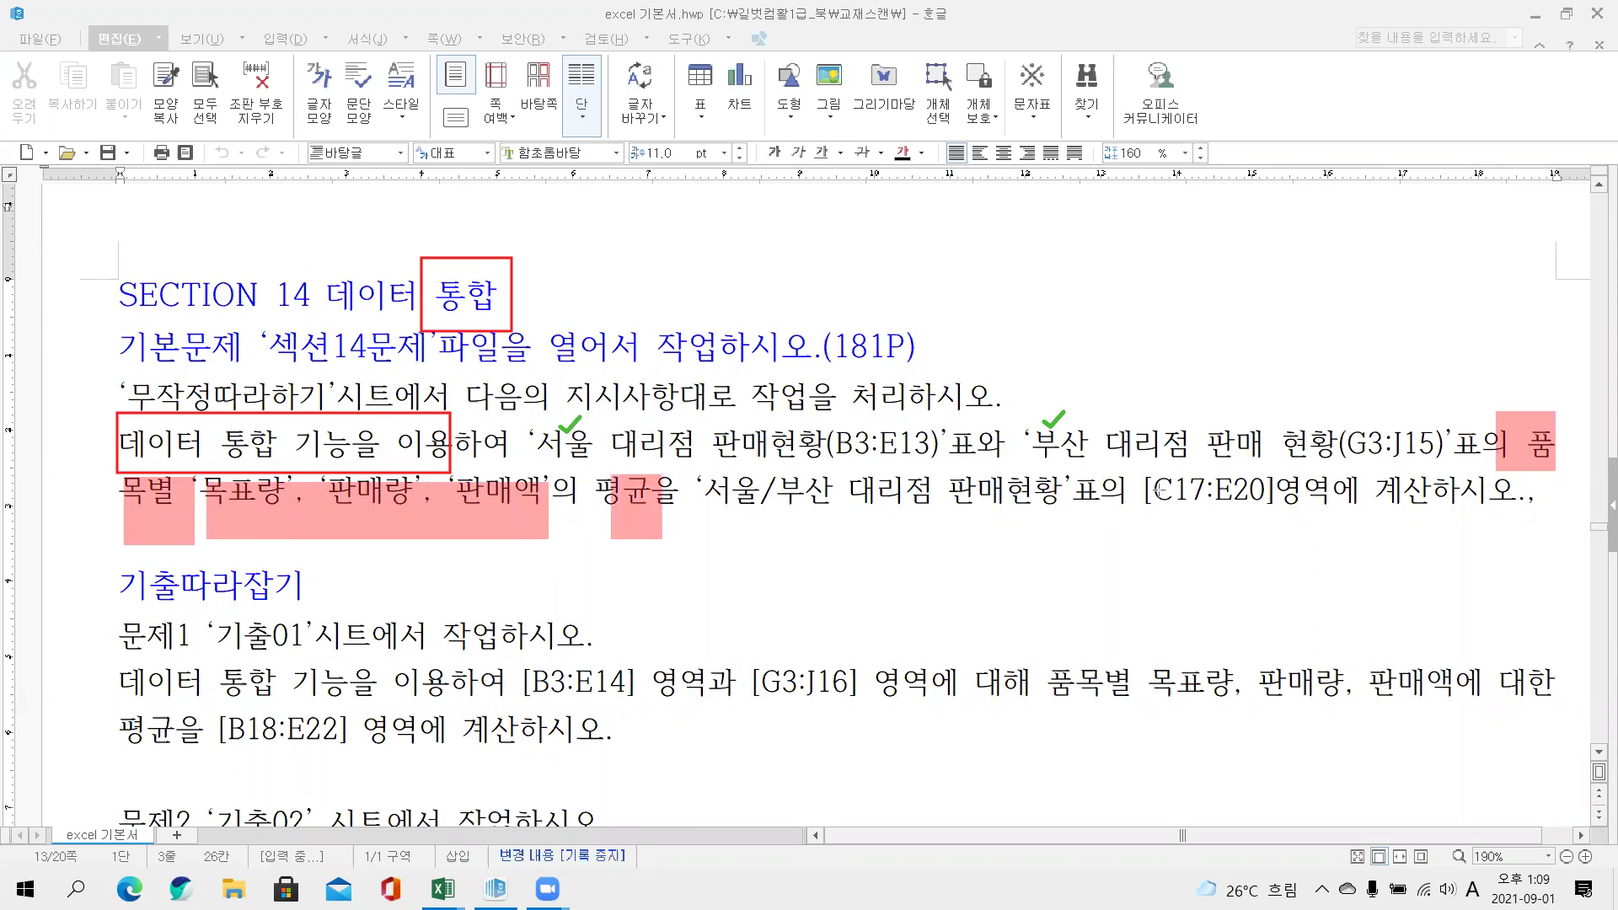
left_click_drag(1146, 479, 1260, 537)
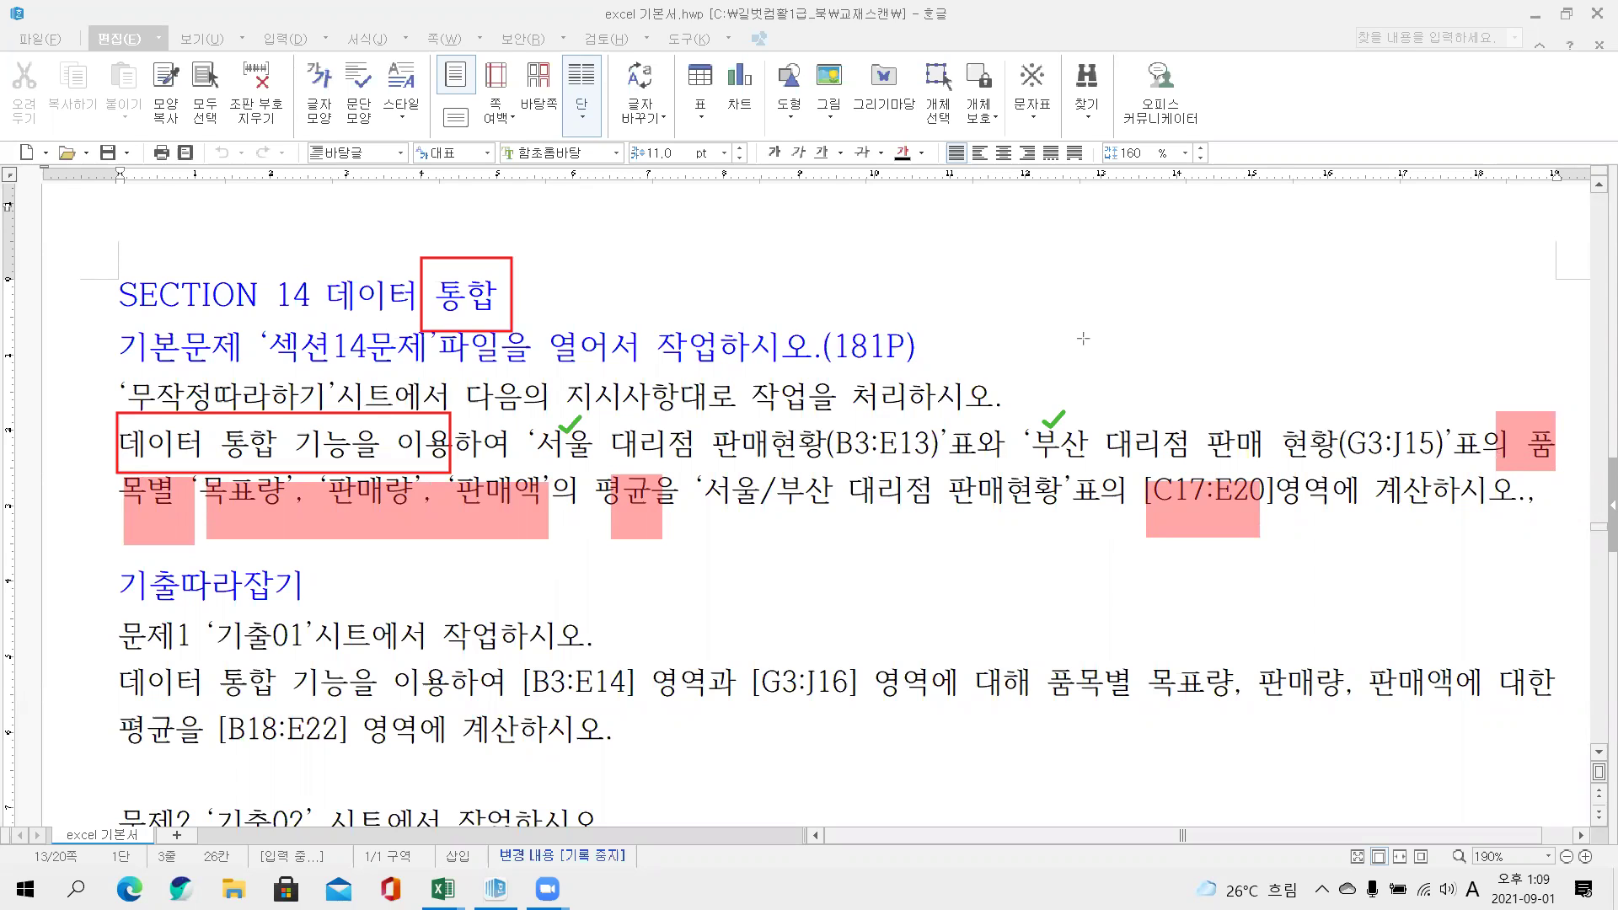
Sketch order marks beside the target range and 통합, a small merging diagram above the task, and a star under 평균
mouse_move(1131, 530)
left_mouse_down()
mouse_move(1130, 552)
mouse_move(1094, 539)
mouse_move(1146, 525)
mouse_move(1114, 577)
left_mouse_up()
mouse_move(533, 285)
left_mouse_down()
mouse_move(562, 287)
mouse_move(544, 308)
mouse_move(590, 270)
mouse_move(585, 288)
left_mouse_up()
mouse_move(738, 221)
left_mouse_down()
mouse_move(743, 249)
mouse_move(771, 229)
mouse_move(740, 252)
mouse_move(750, 292)
mouse_move(807, 248)
mouse_move(787, 278)
left_mouse_up()
mouse_move(841, 228)
left_mouse_down()
mouse_move(830, 254)
mouse_move(853, 246)
mouse_move(814, 270)
left_mouse_up()
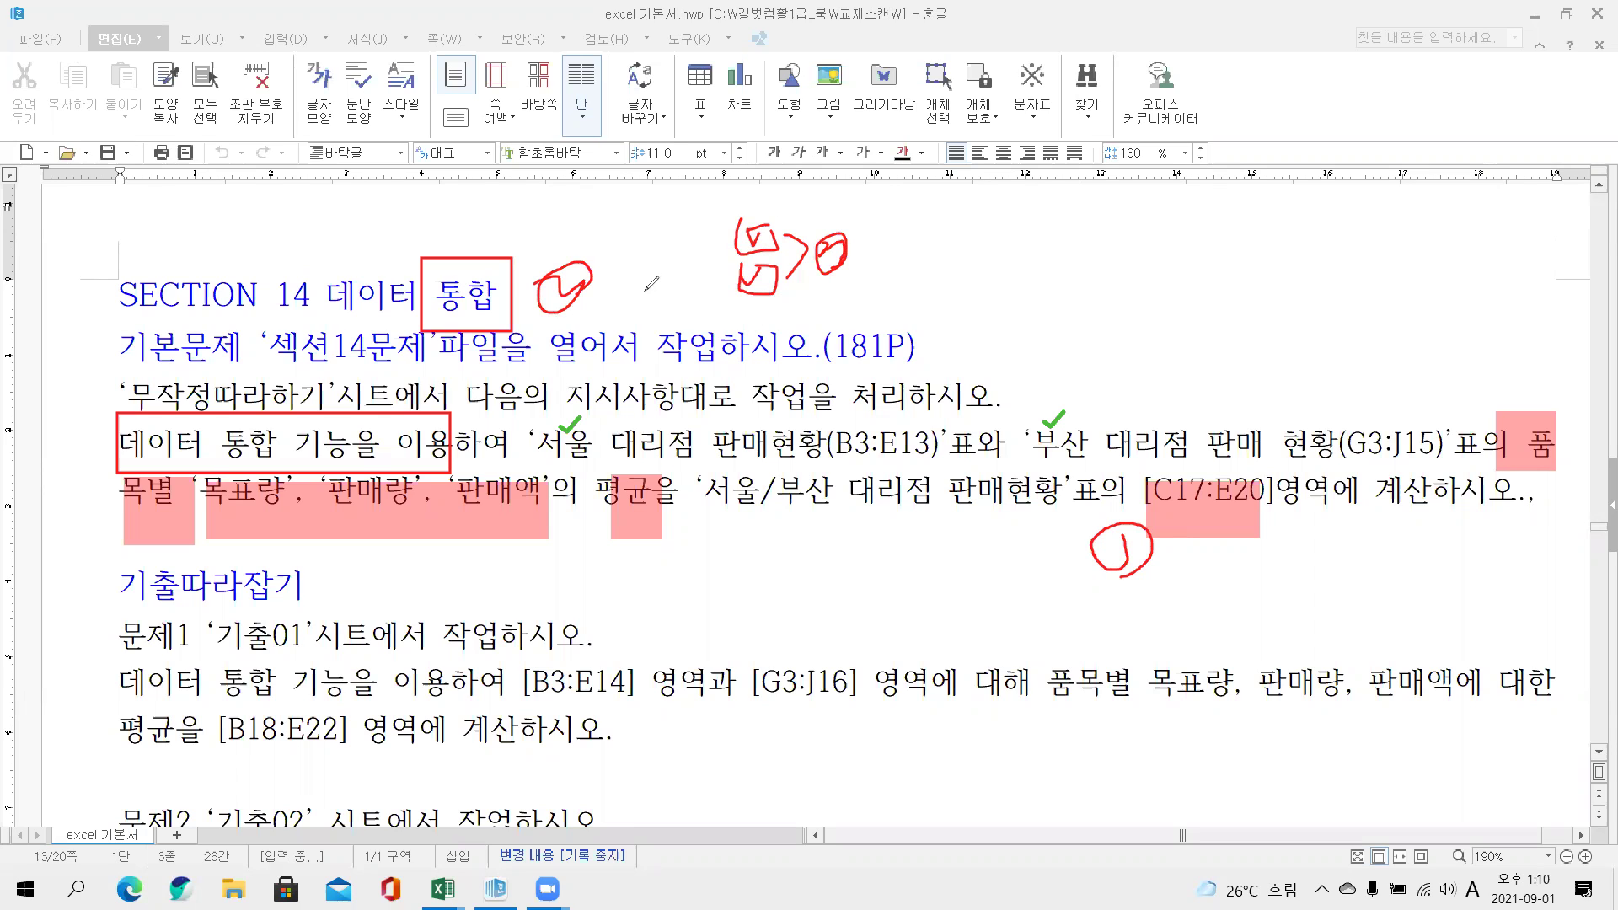
mouse_move(601, 553)
left_mouse_down()
mouse_move(620, 582)
mouse_move(650, 557)
mouse_move(602, 556)
mouse_move(660, 508)
left_mouse_up()
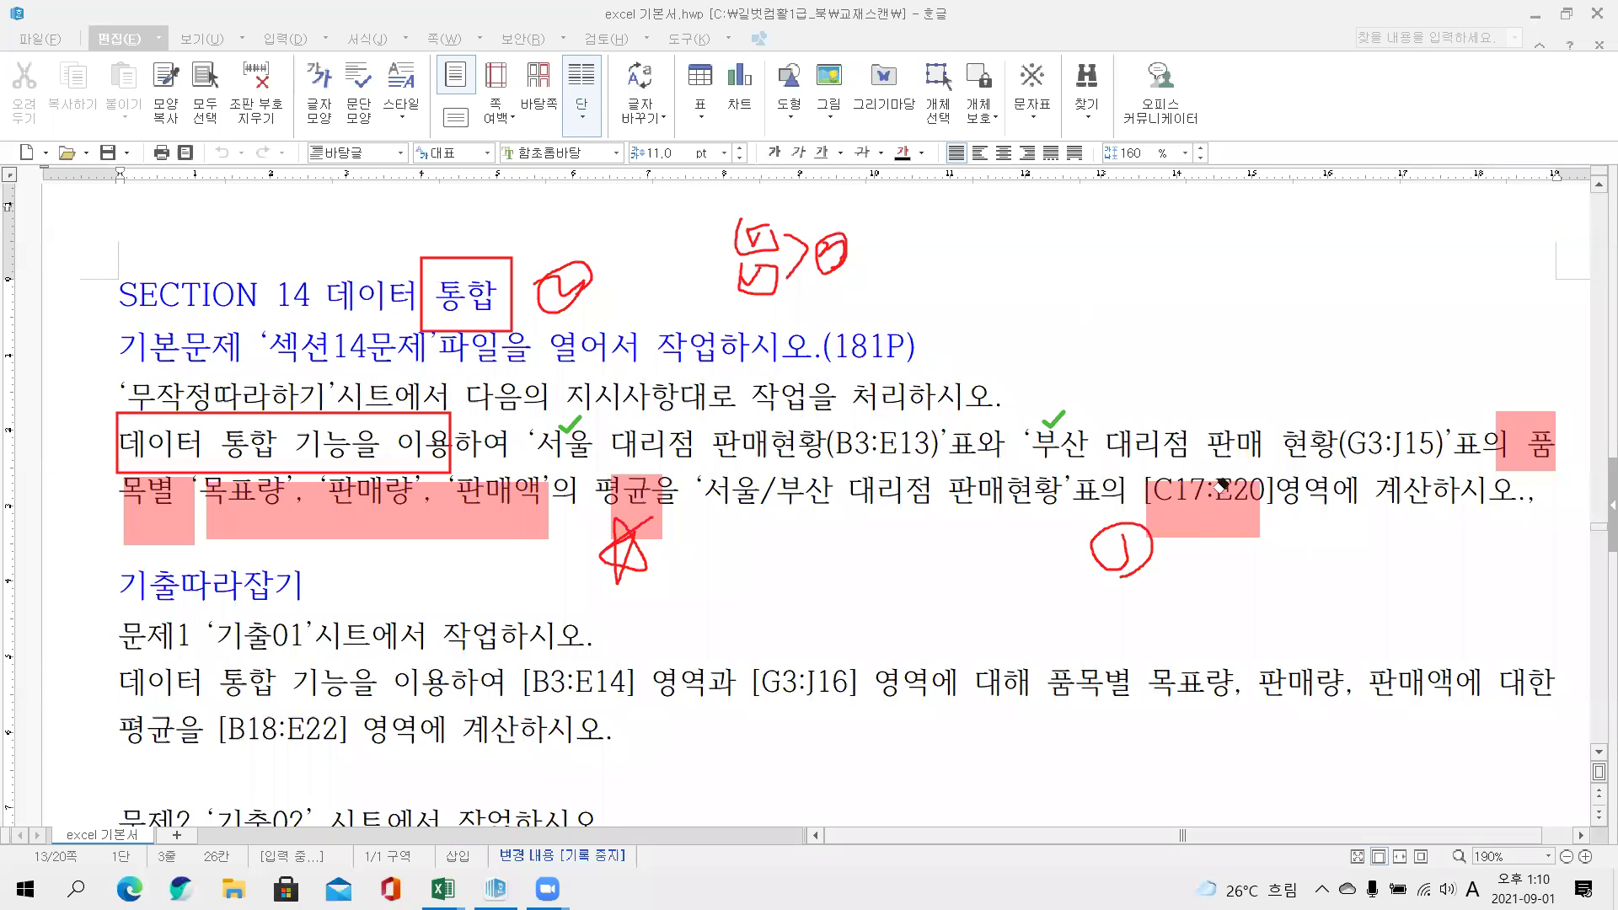
Erase all the highlights, check marks and freehand sketches from the task text
left_click(1220, 514)
left_click(1111, 552)
left_click(1535, 435)
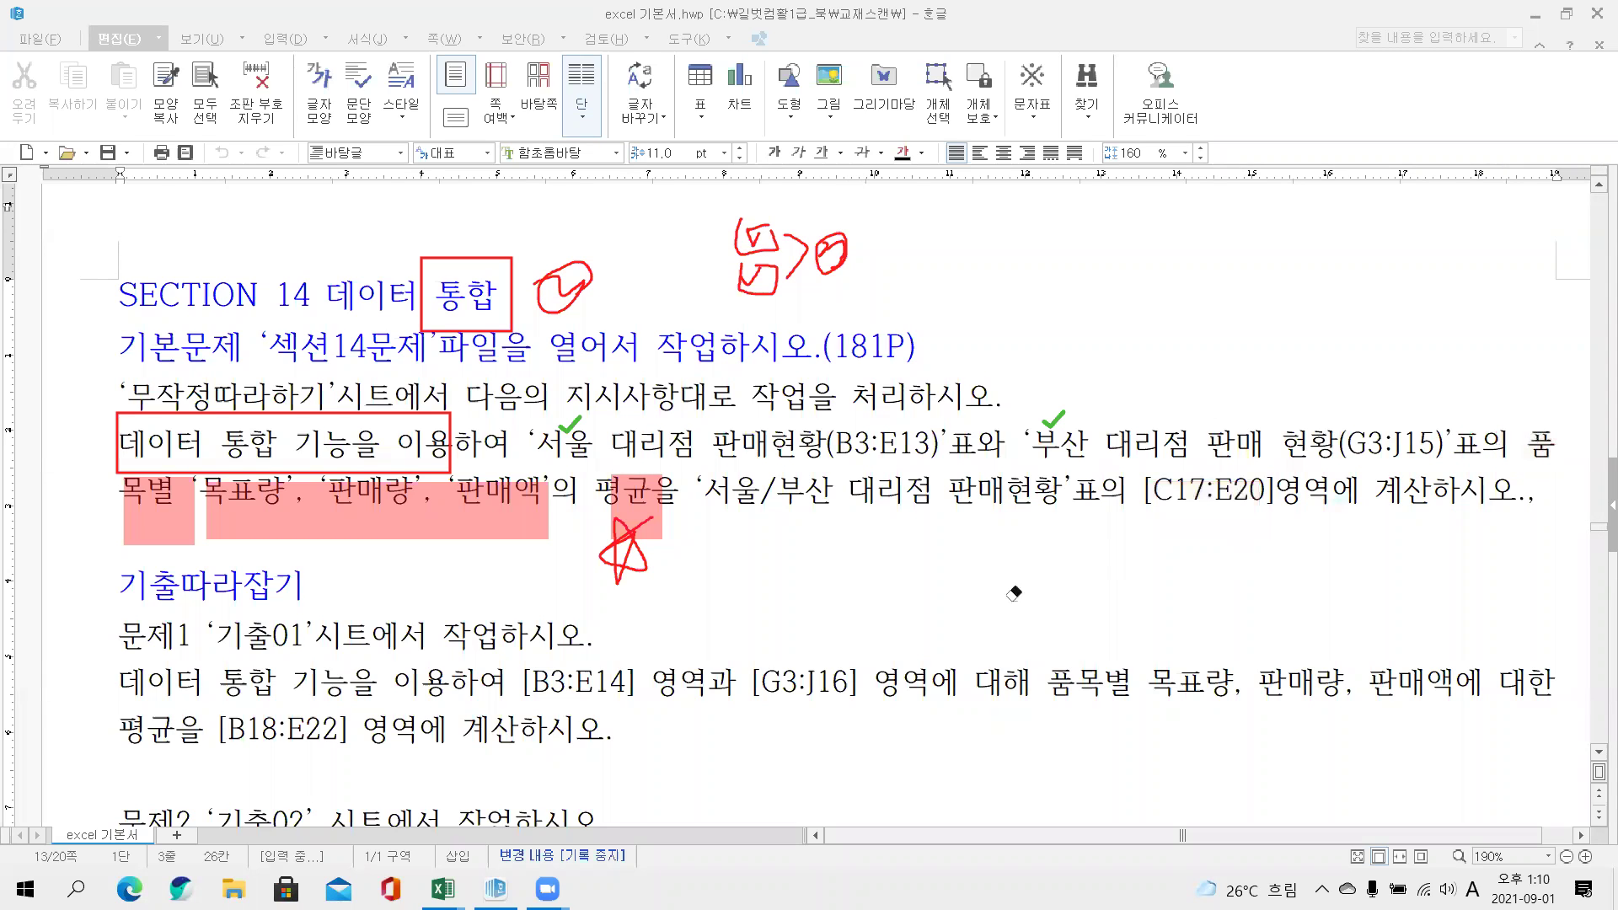
left_click(504, 496)
left_click(442, 473)
left_click(139, 506)
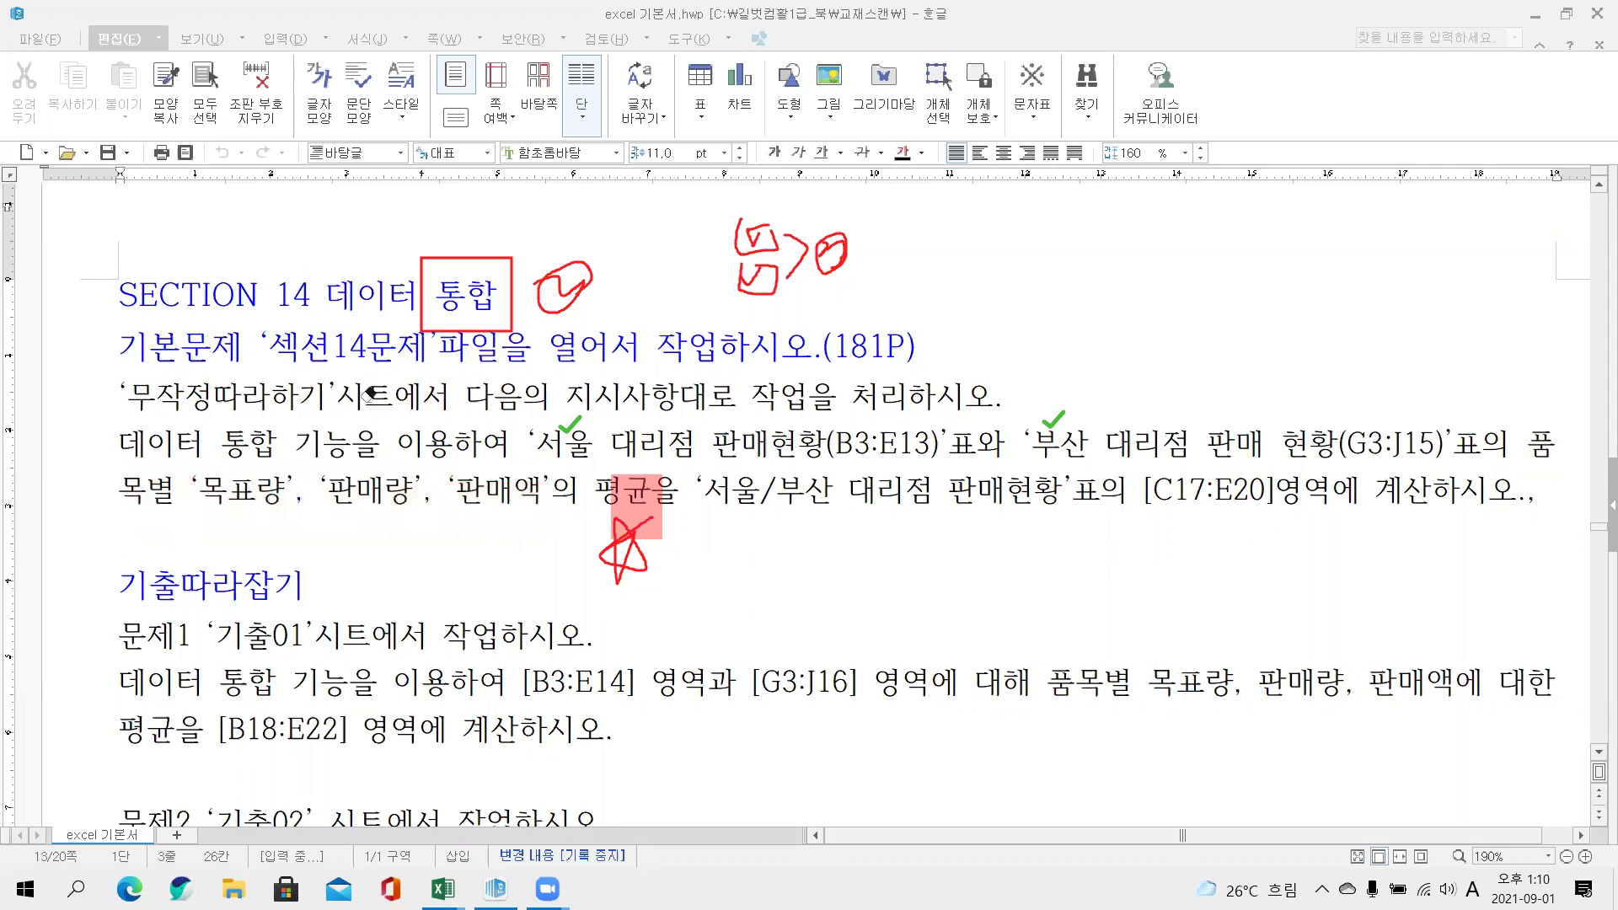
left_click(571, 424)
left_click(1053, 419)
left_click(848, 172)
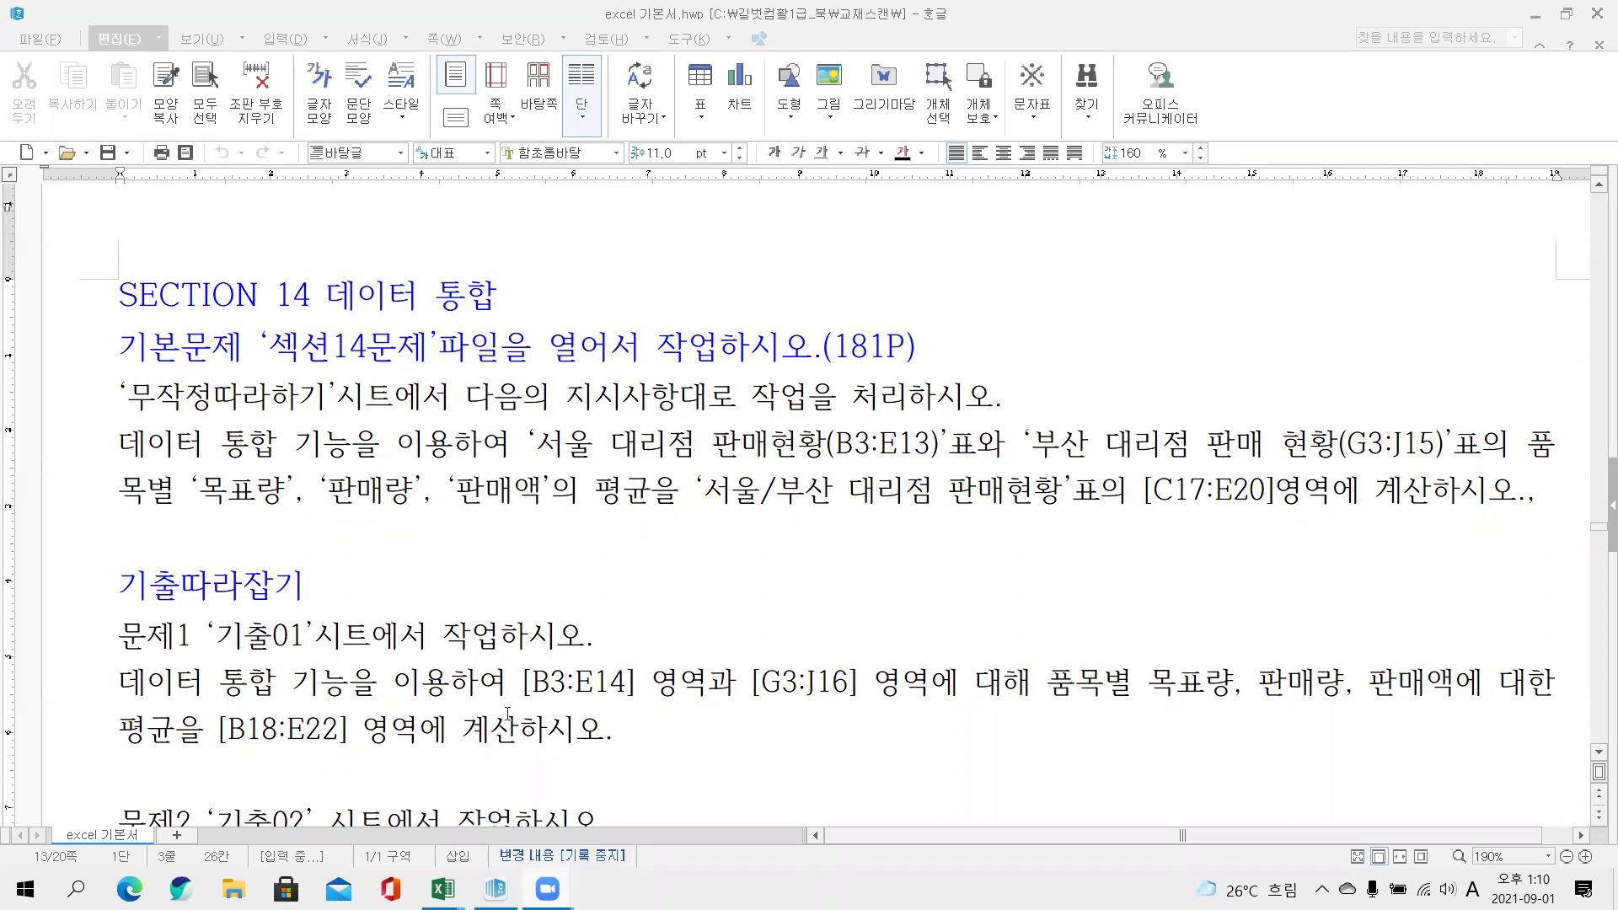
Switch to the 섹션14문제.xlsm workbook in Excel and show its 무작정따라하기 sheet
mouse_move(442, 889)
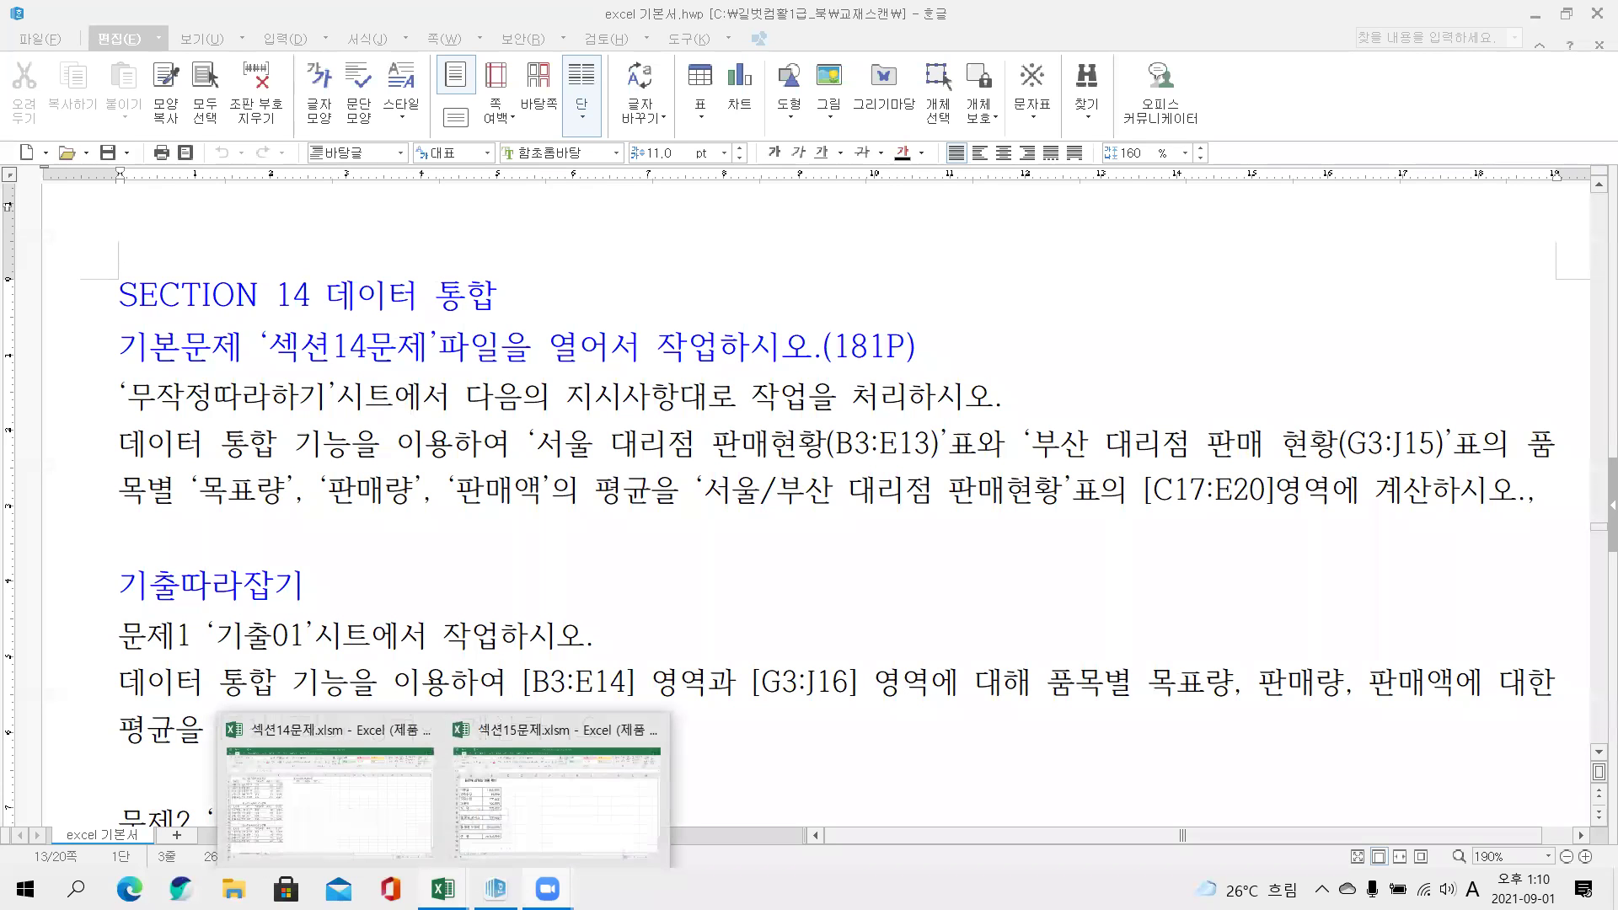
left_click(396, 759)
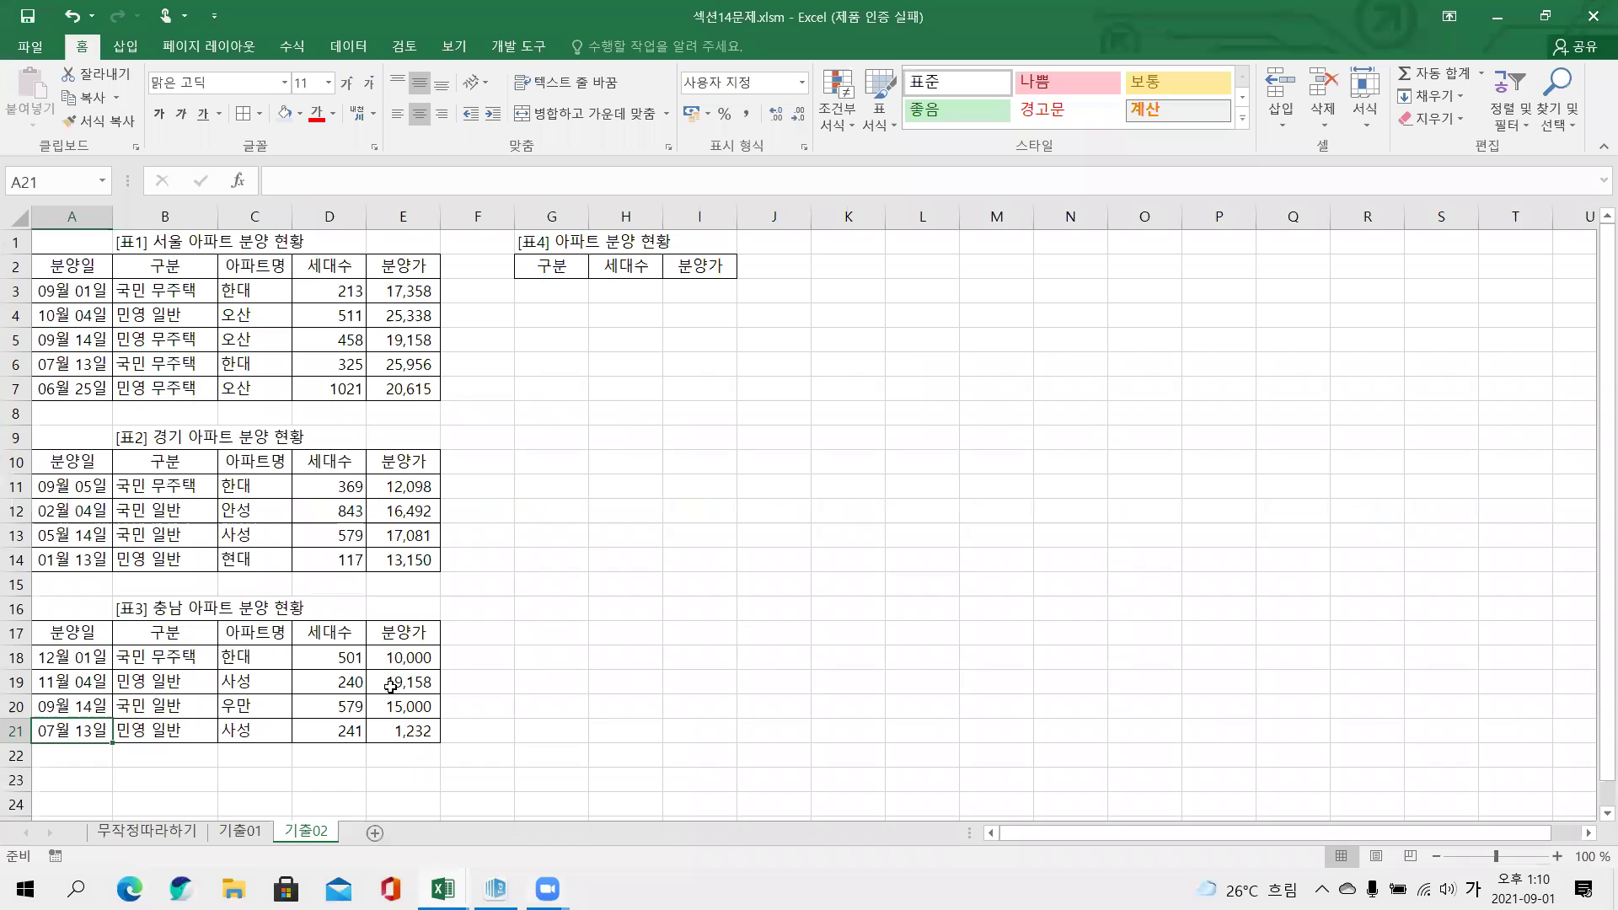
left_click(165, 835)
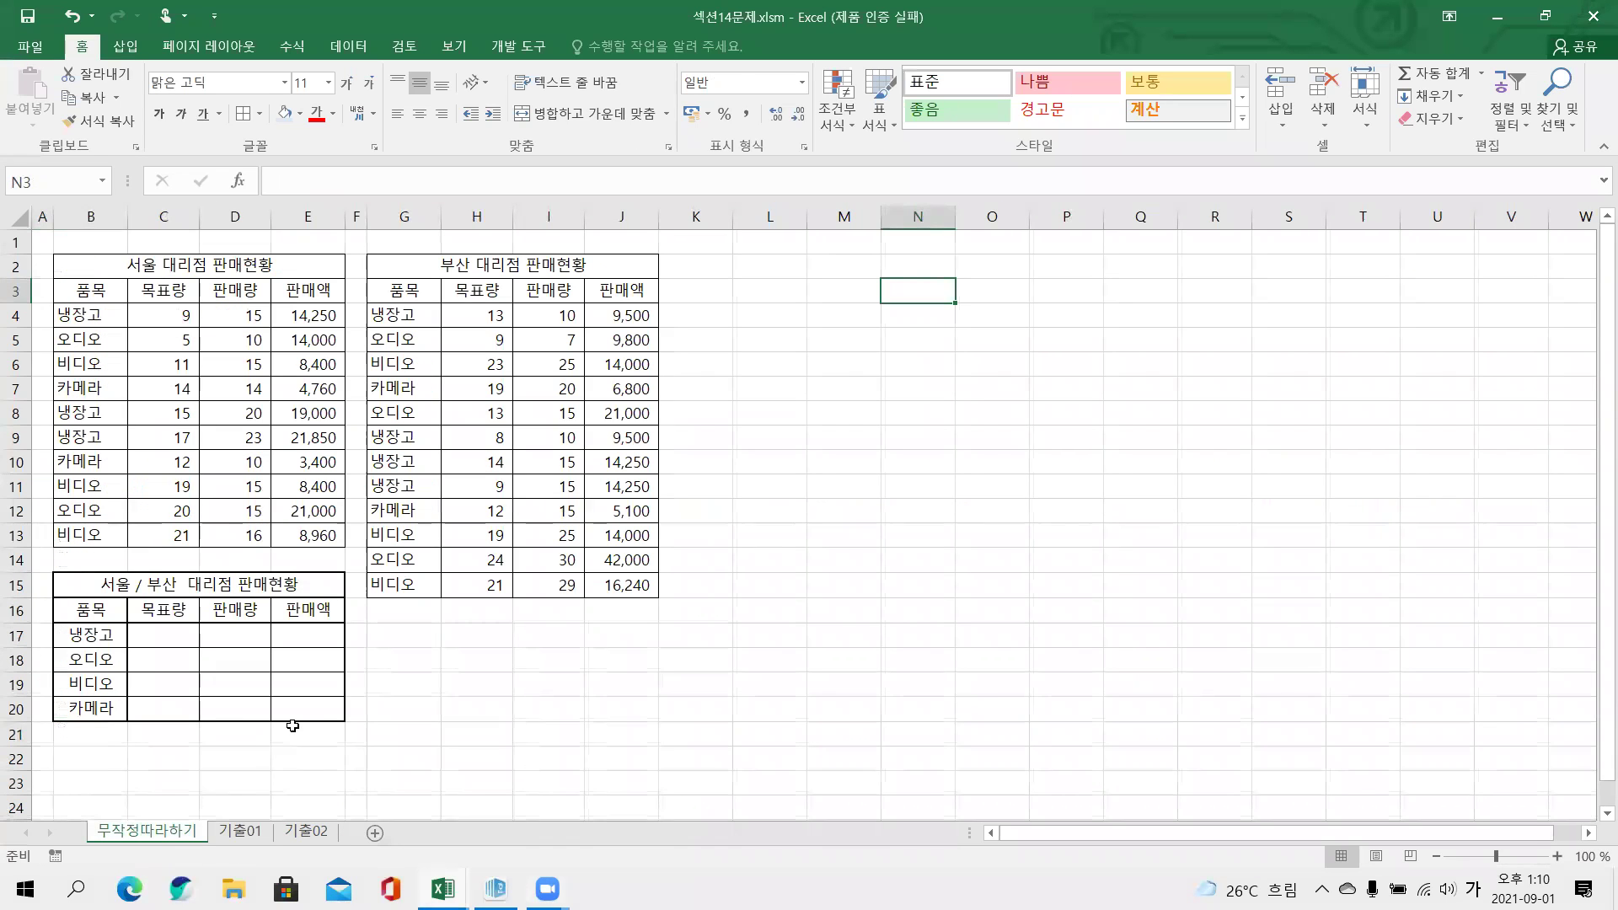
scroll(293, 725, "up", 1, "ctrl")
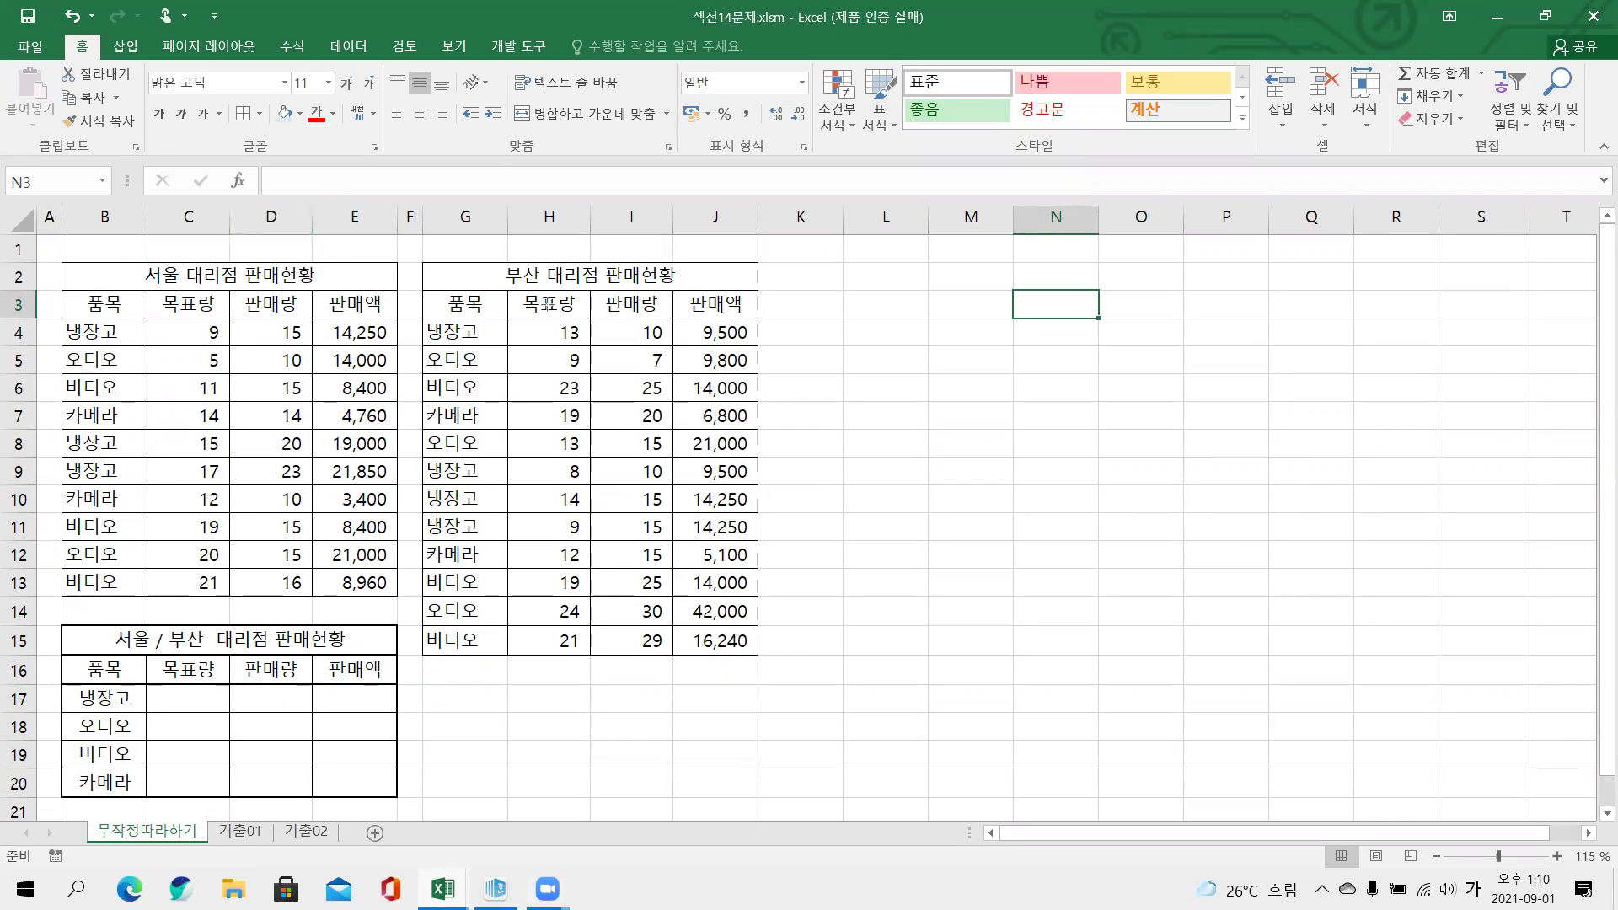
Select the 서울/부산 result table with its labels, B16:E20, and open the Consolidate (통합) dialog for it
left_click_drag(59, 655, 398, 797)
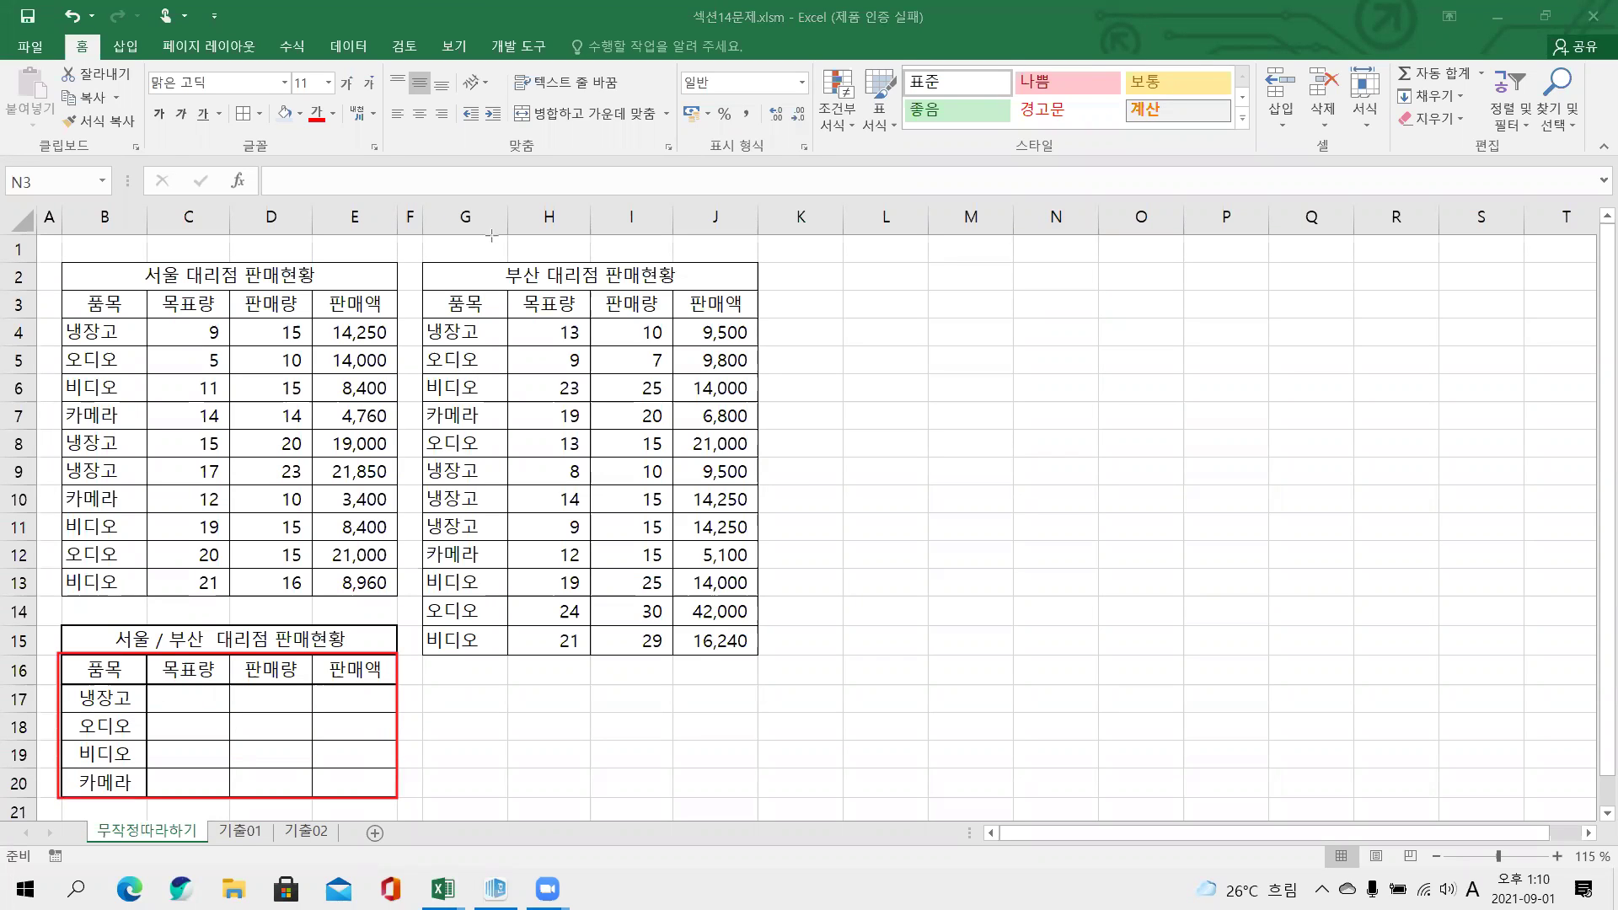
left_click(110, 666)
left_click_drag(107, 665, 362, 780)
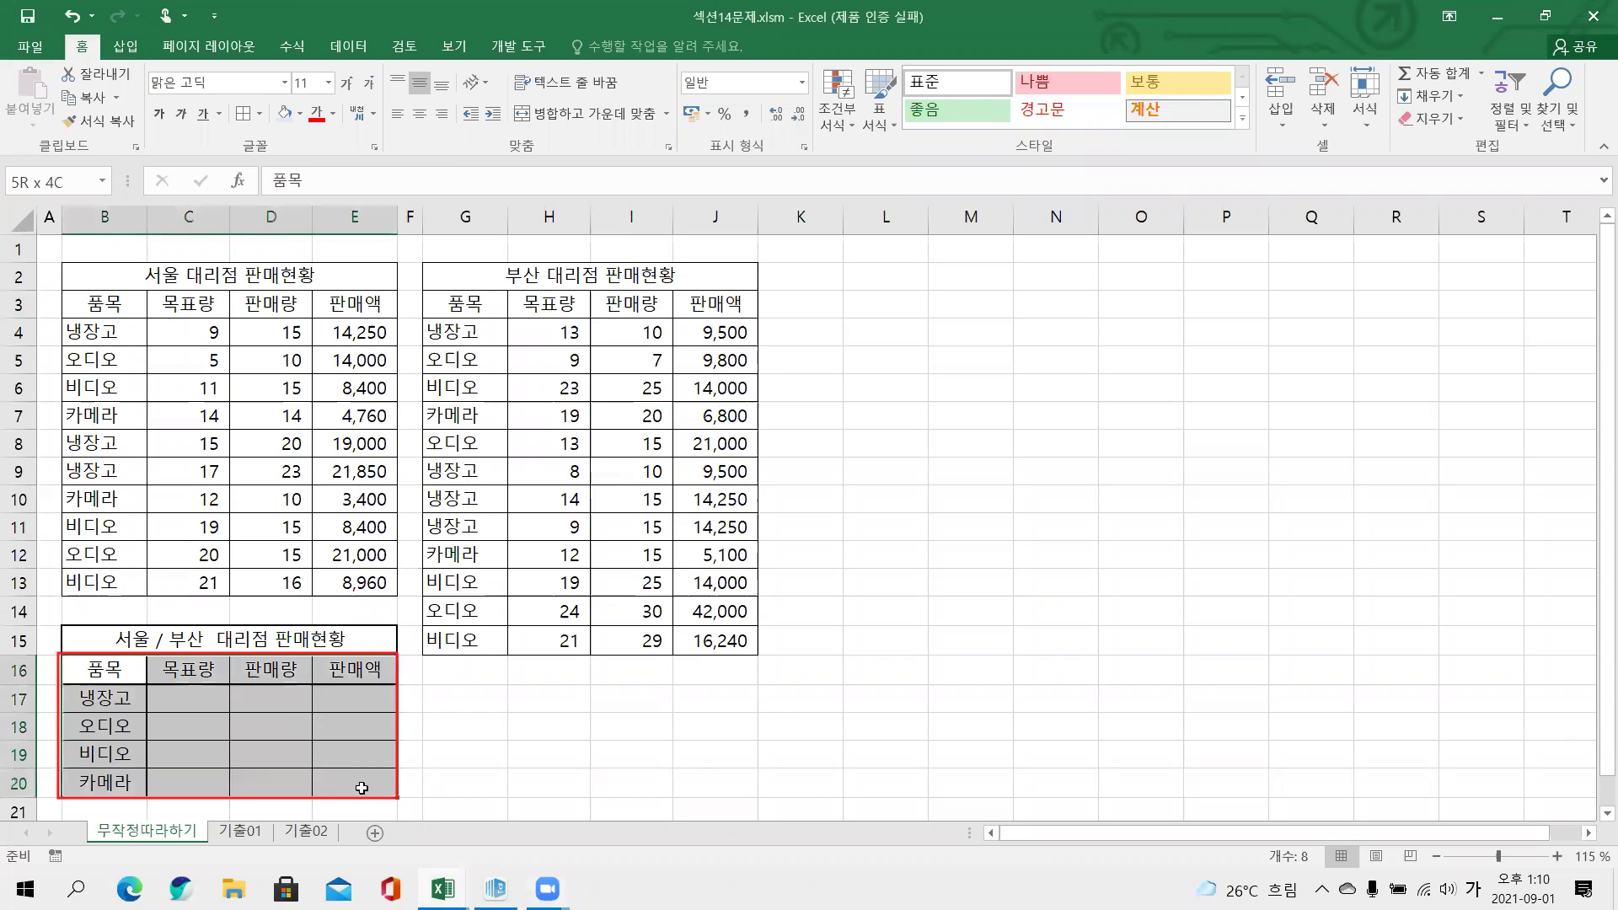
left_click(342, 49)
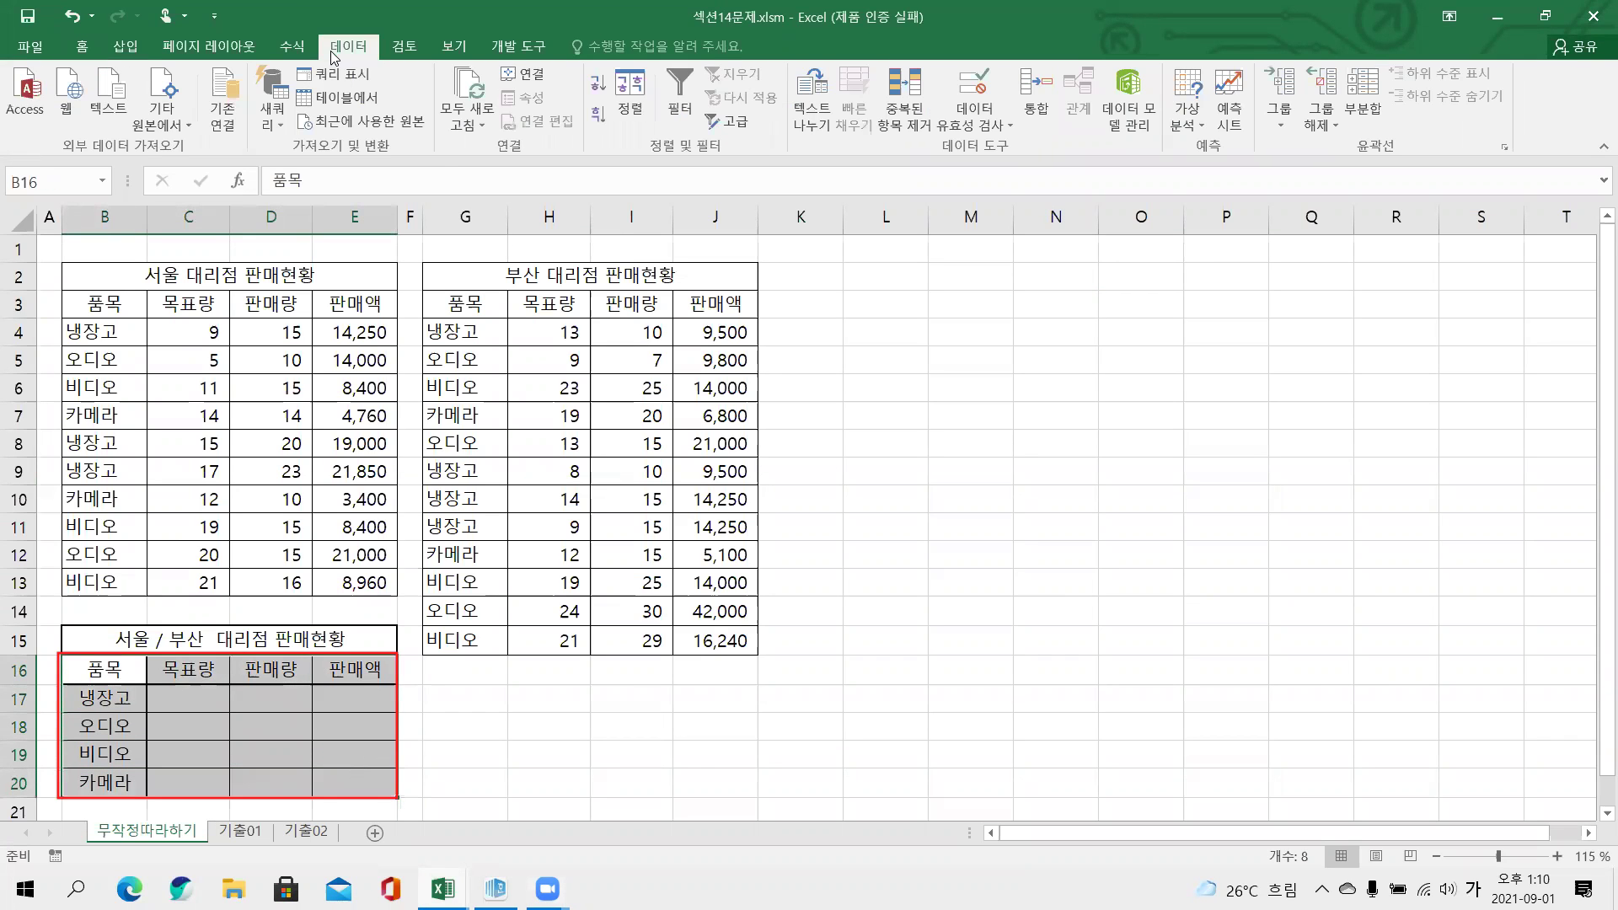
left_click(1246, 122)
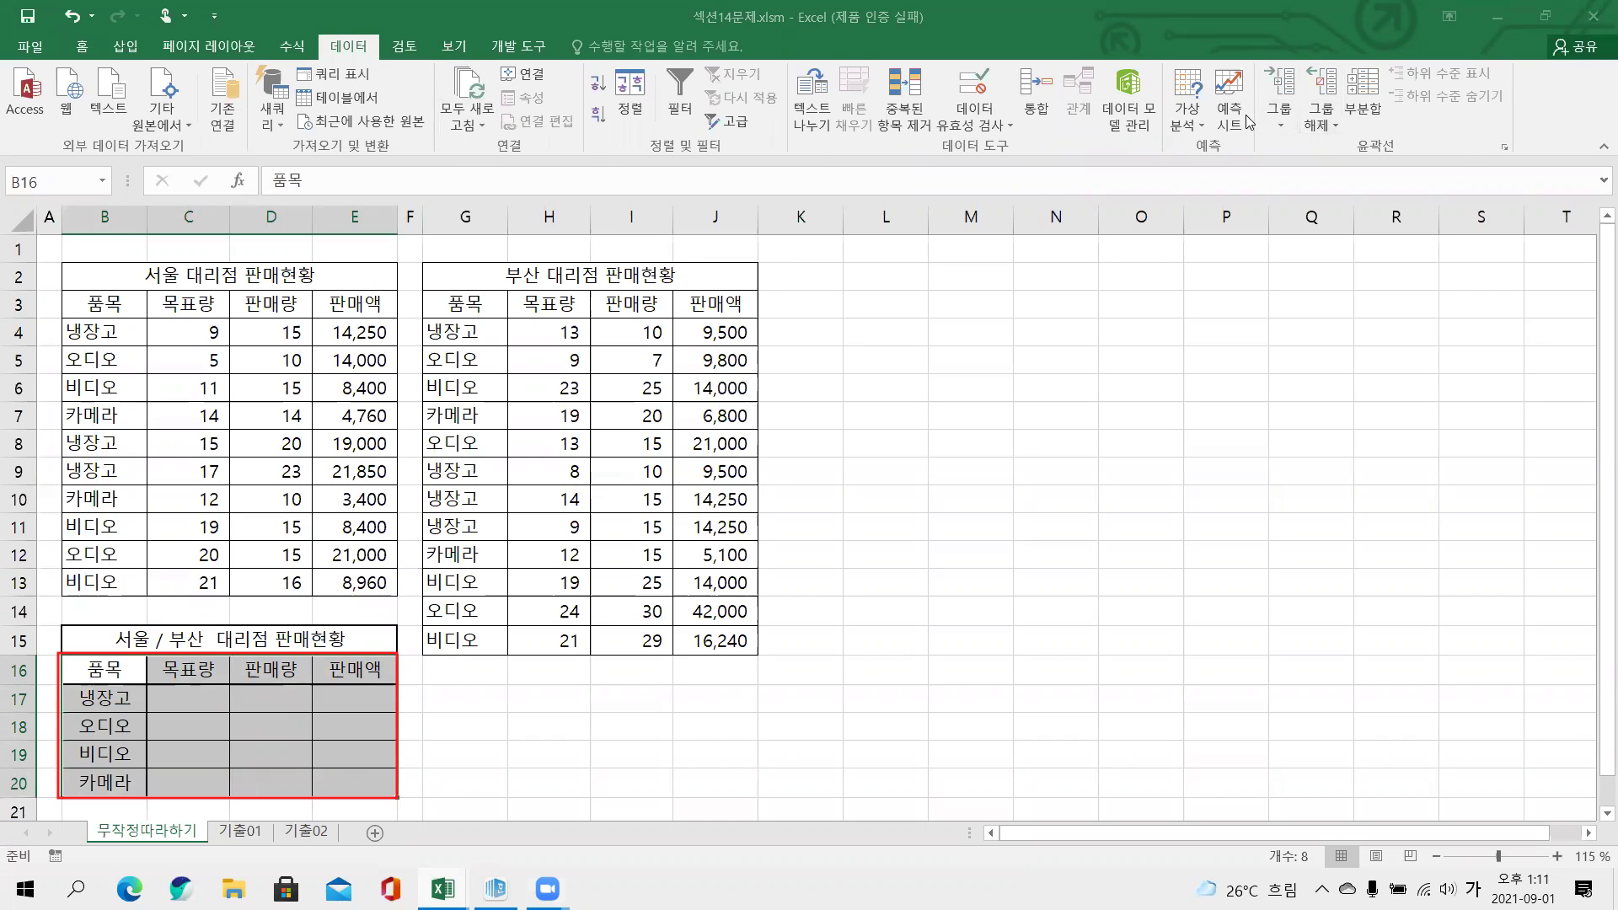
left_click(1029, 89)
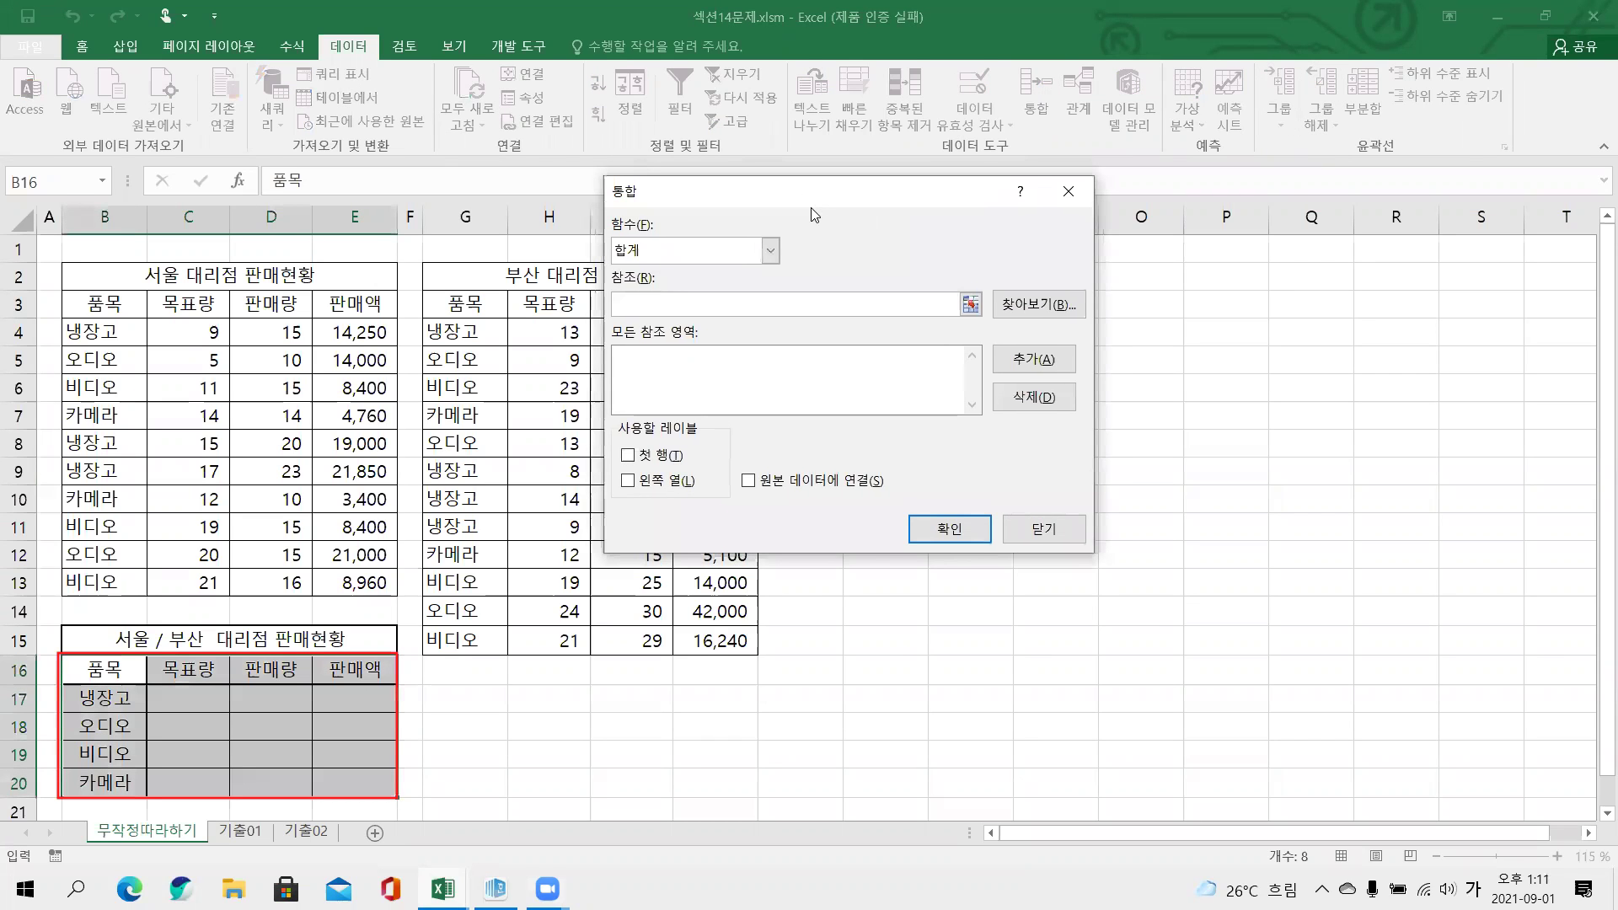
Set the consolidation function to 평균 and use both the top row (첫 행) and left column (왼쪽 열) as labels
left_click(951, 366)
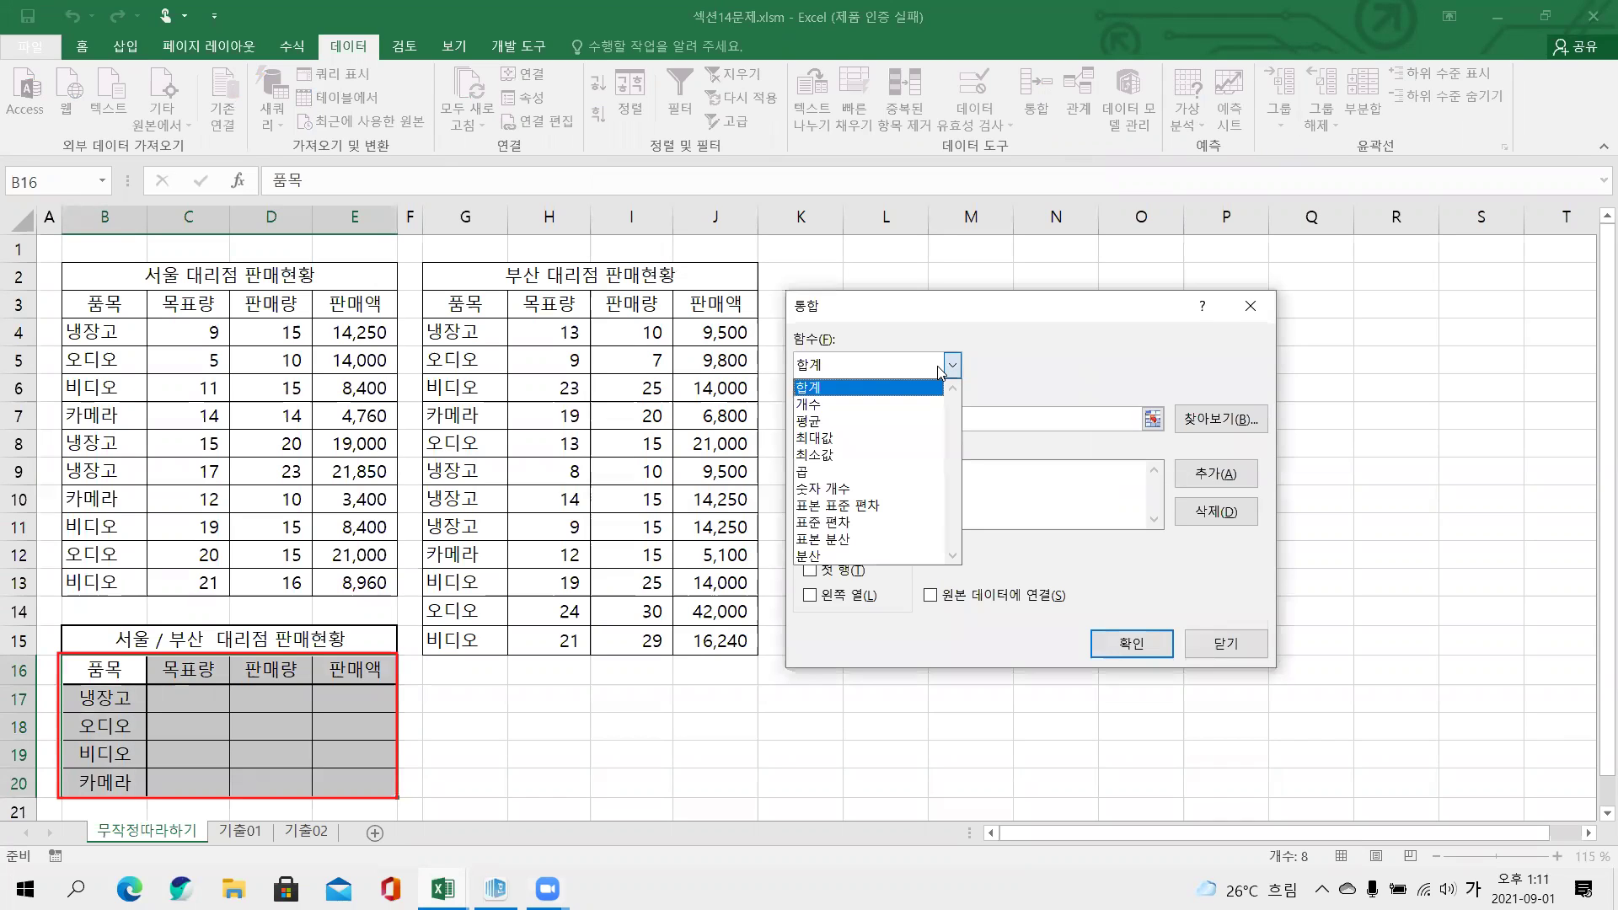
left_click(896, 425)
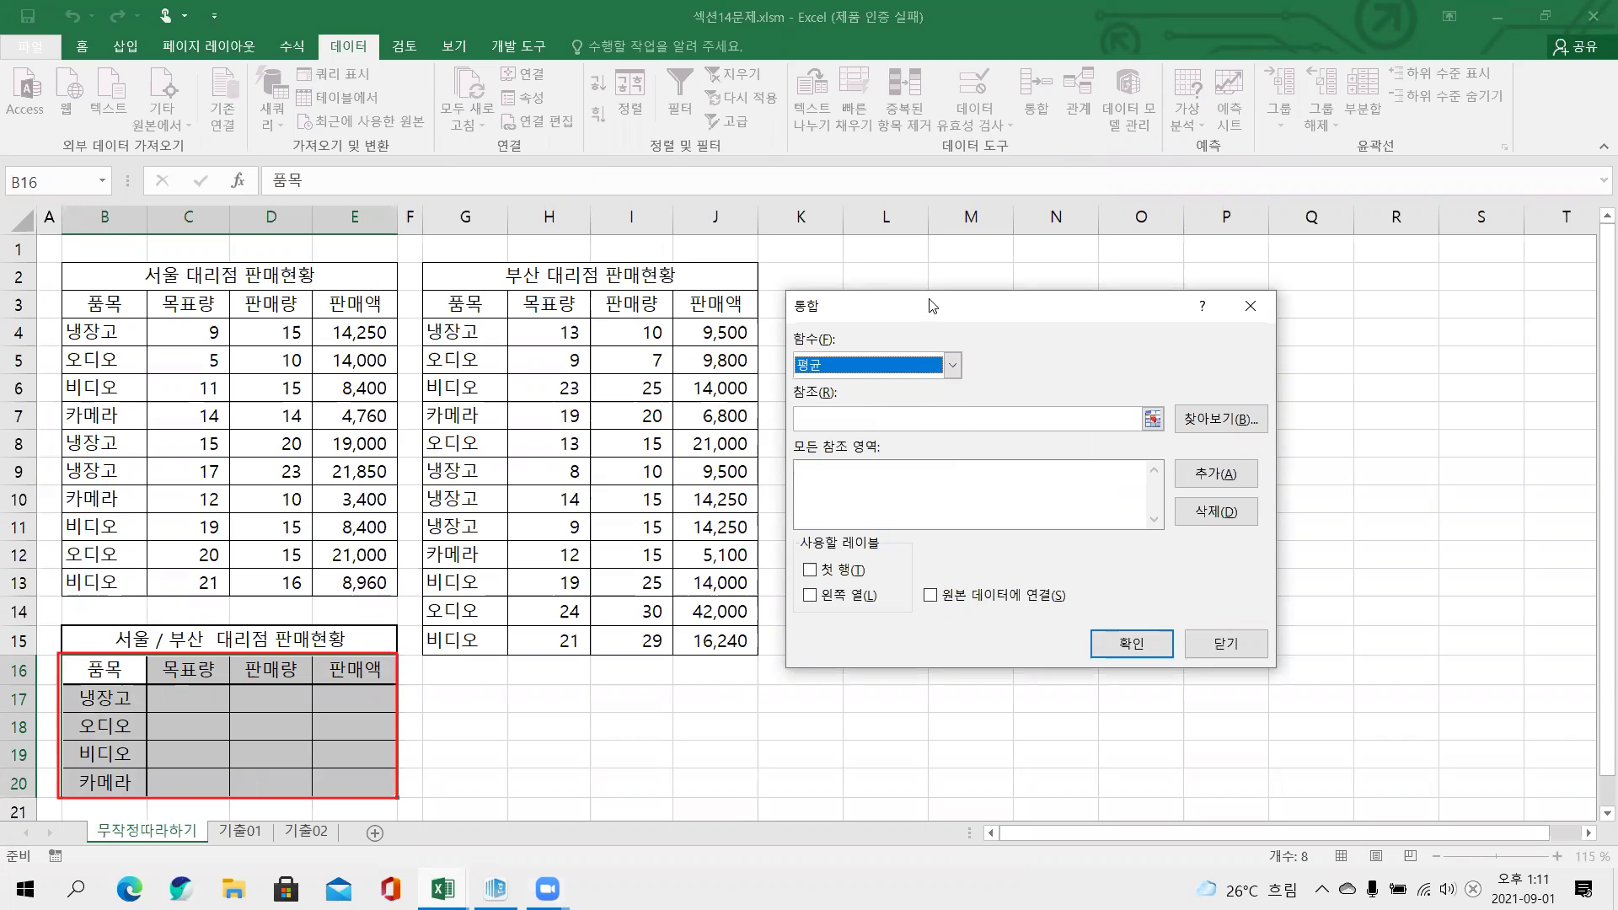
left_click_drag(933, 305, 923, 268)
left_click(841, 533)
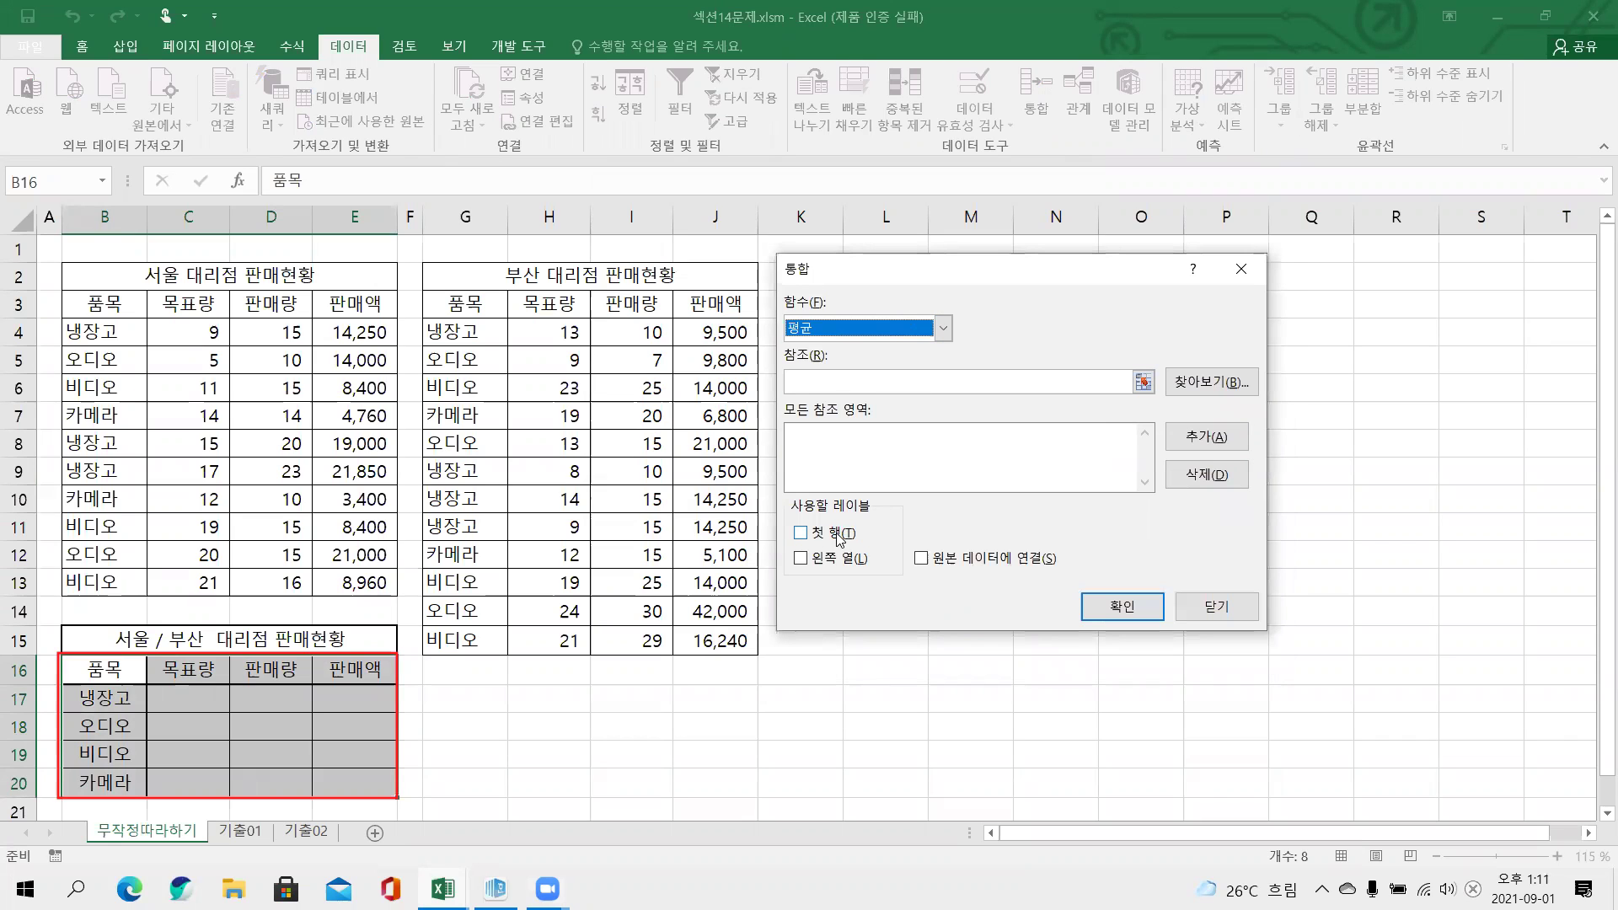
left_click(837, 559)
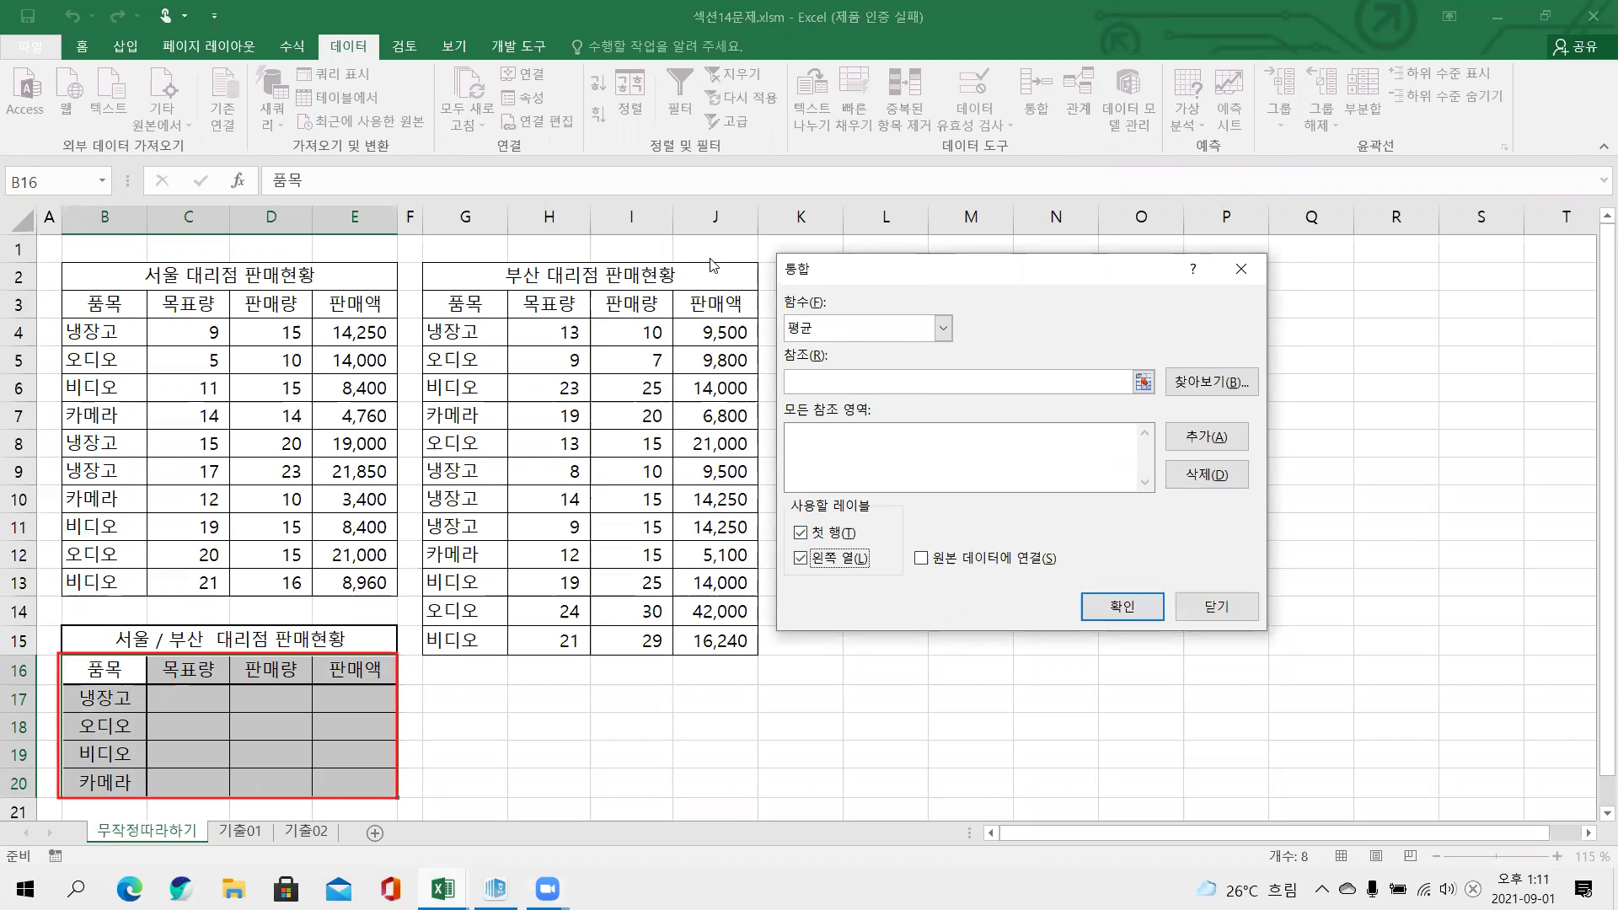
Outline the function, label options and reference field of the consolidation dialog with annotation boxes
left_click_drag(774, 305, 959, 355)
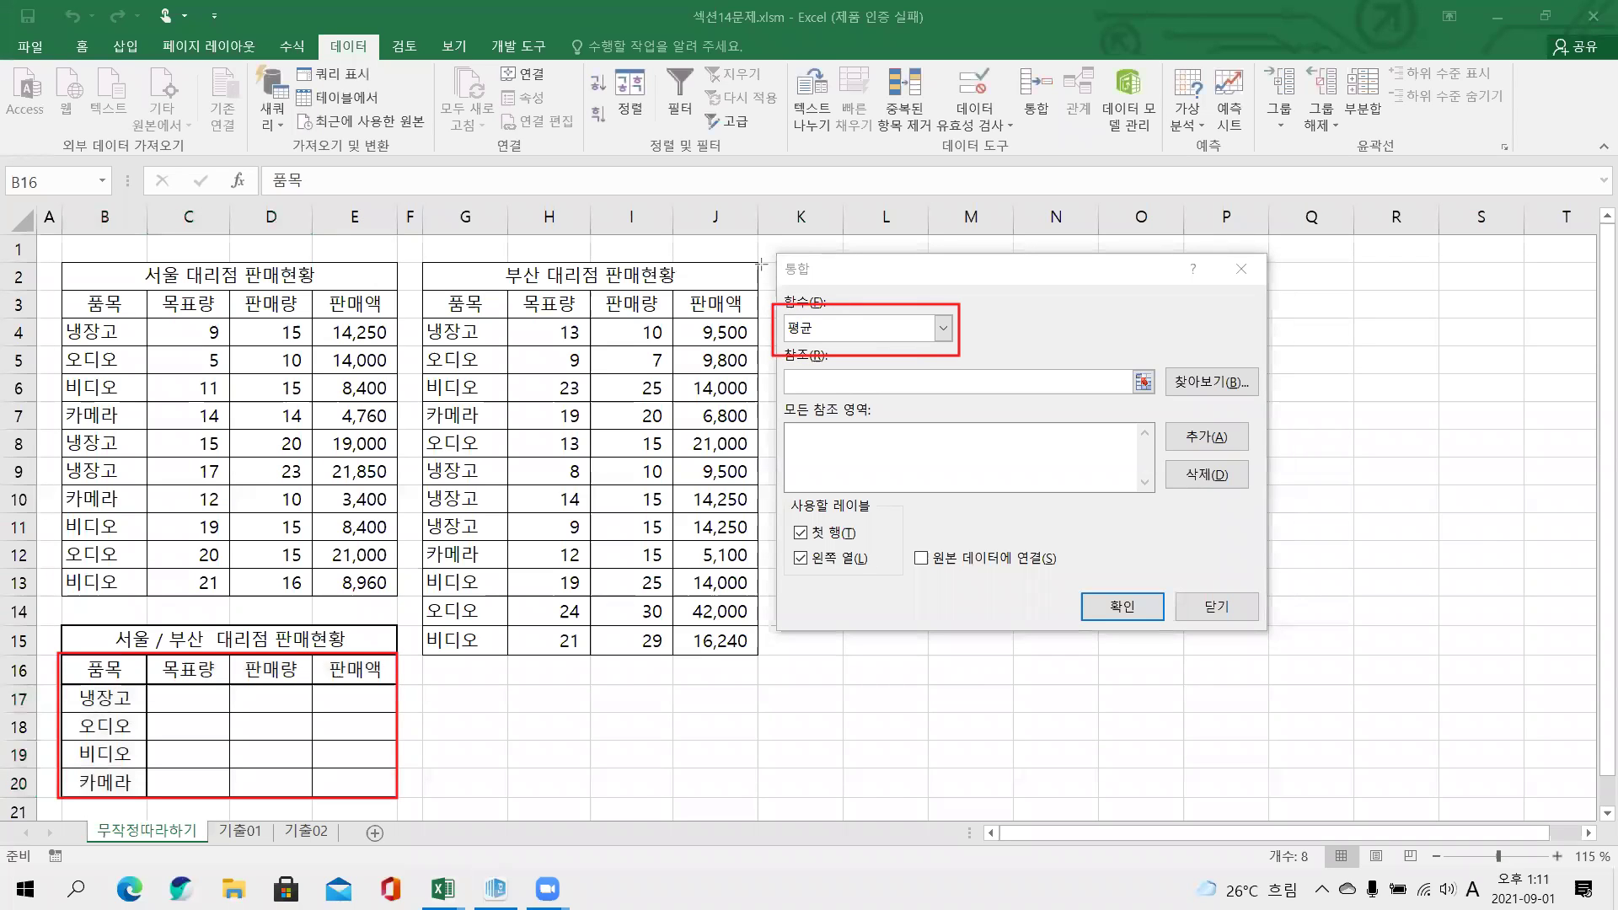
left_click_drag(784, 510, 873, 592)
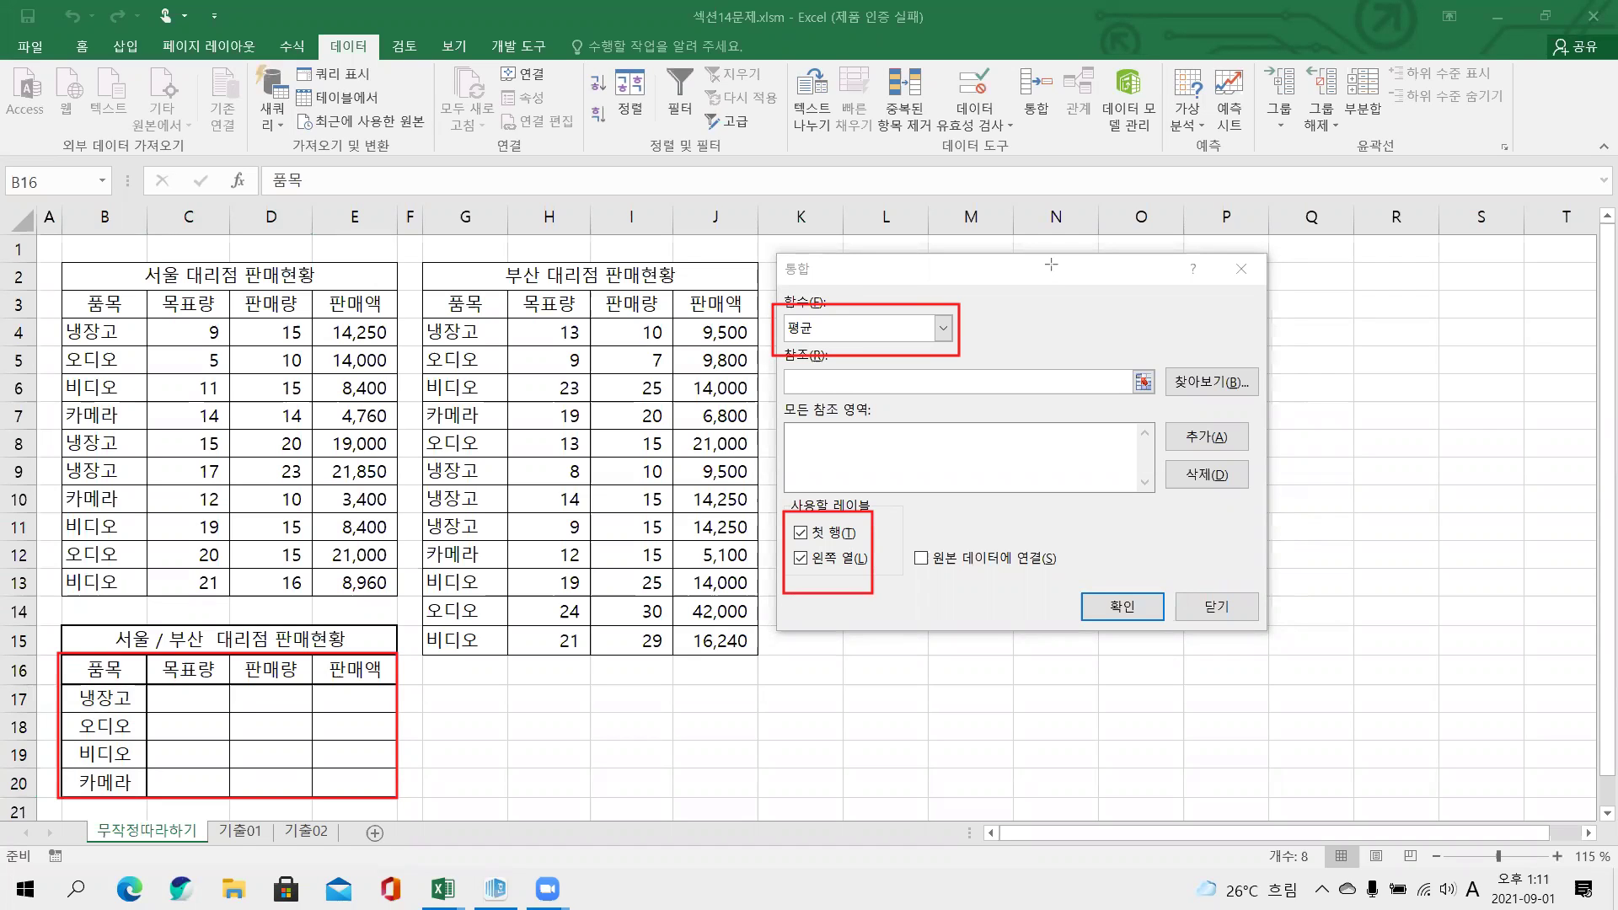
key("e")
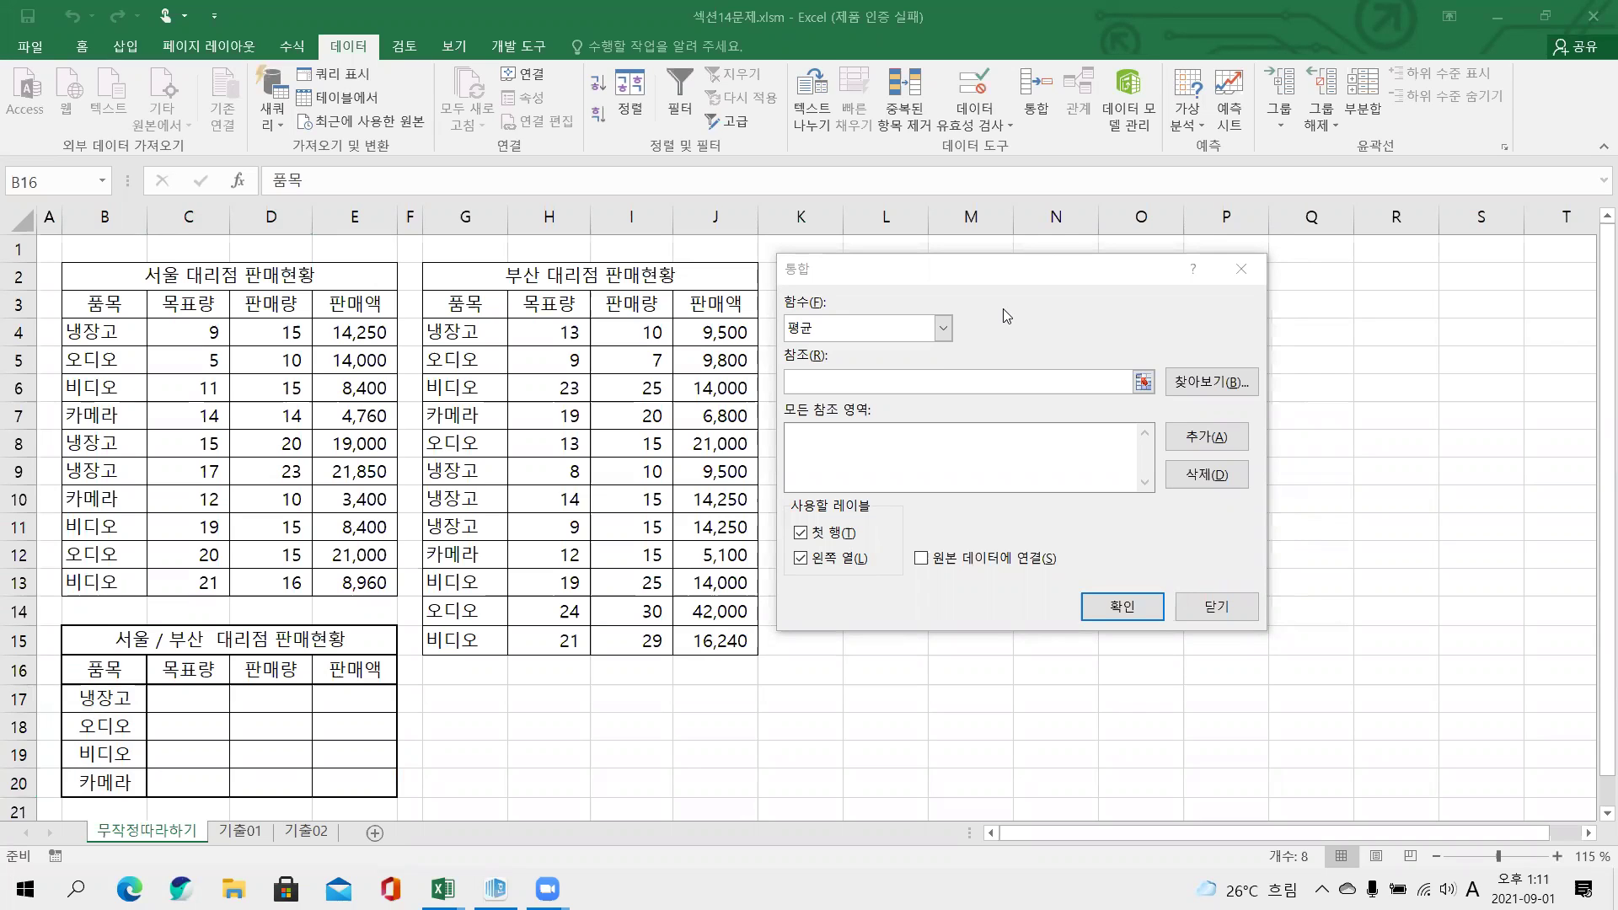
left_click_drag(774, 366, 892, 406)
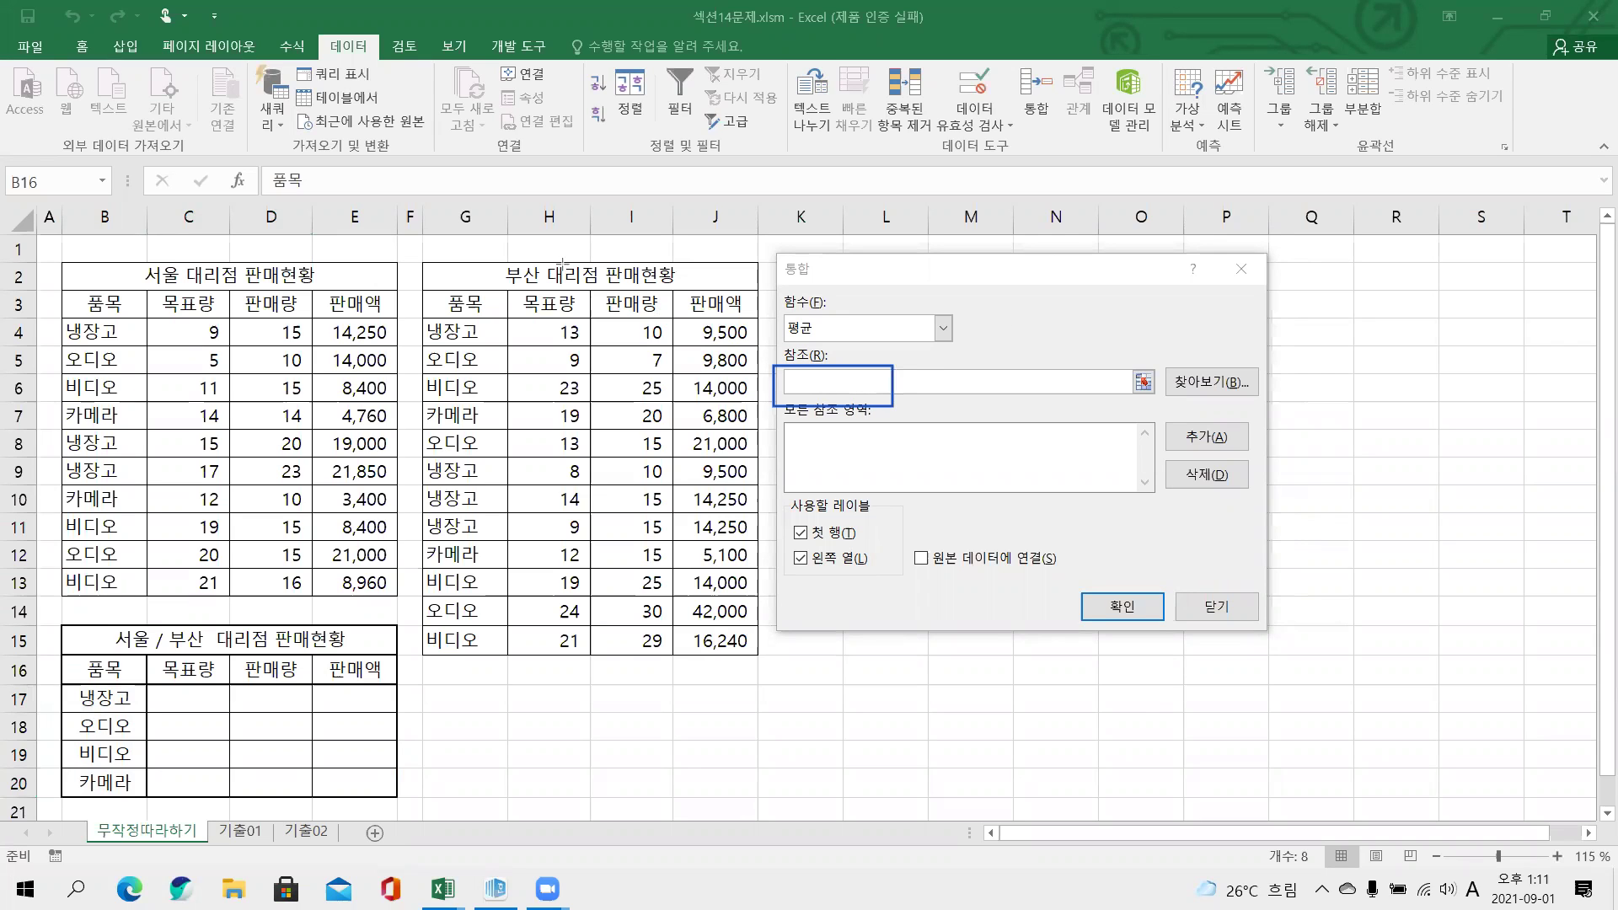
Add the Seoul table range B3:E13 and the Busan table range G3:J15 as consolidation references
left_click(823, 384)
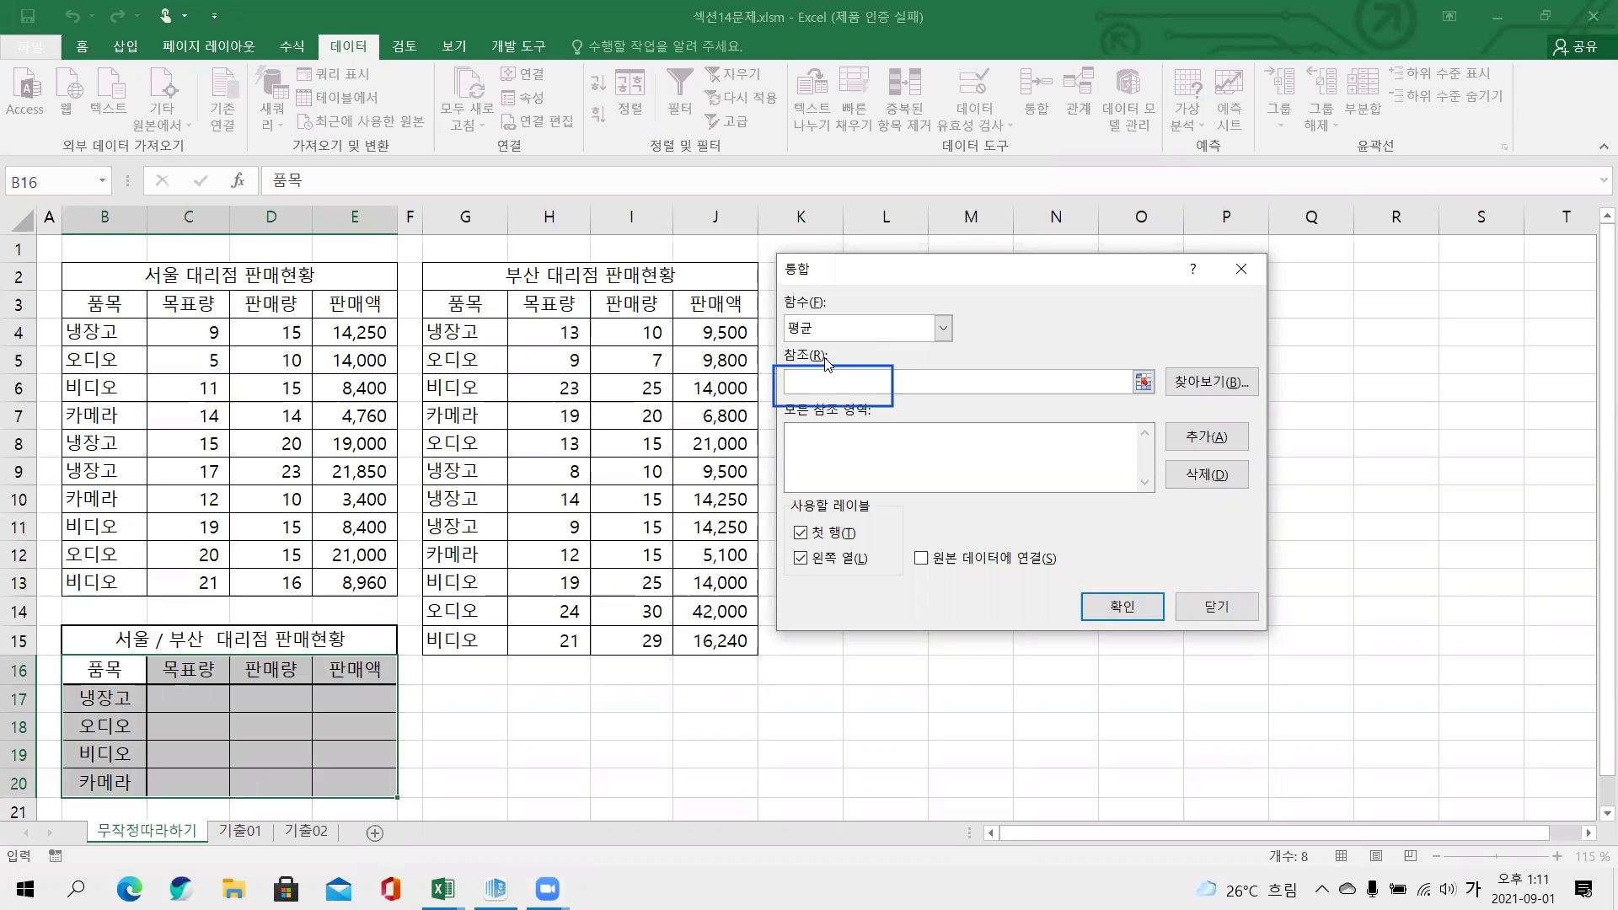
left_click_drag(111, 305, 387, 574)
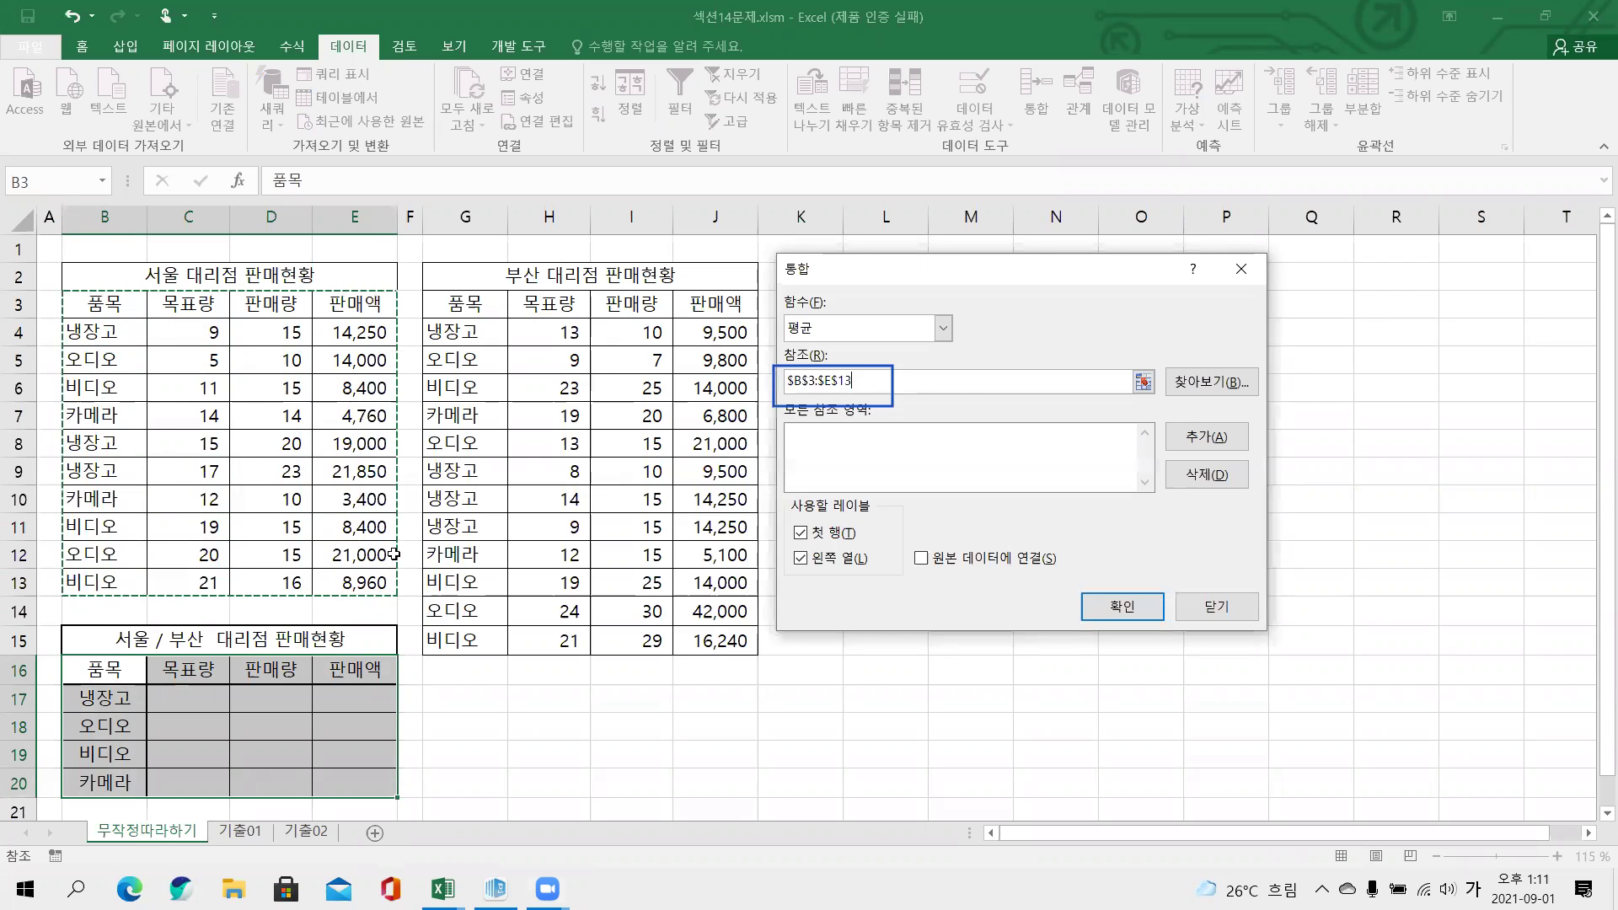
left_click(1168, 445)
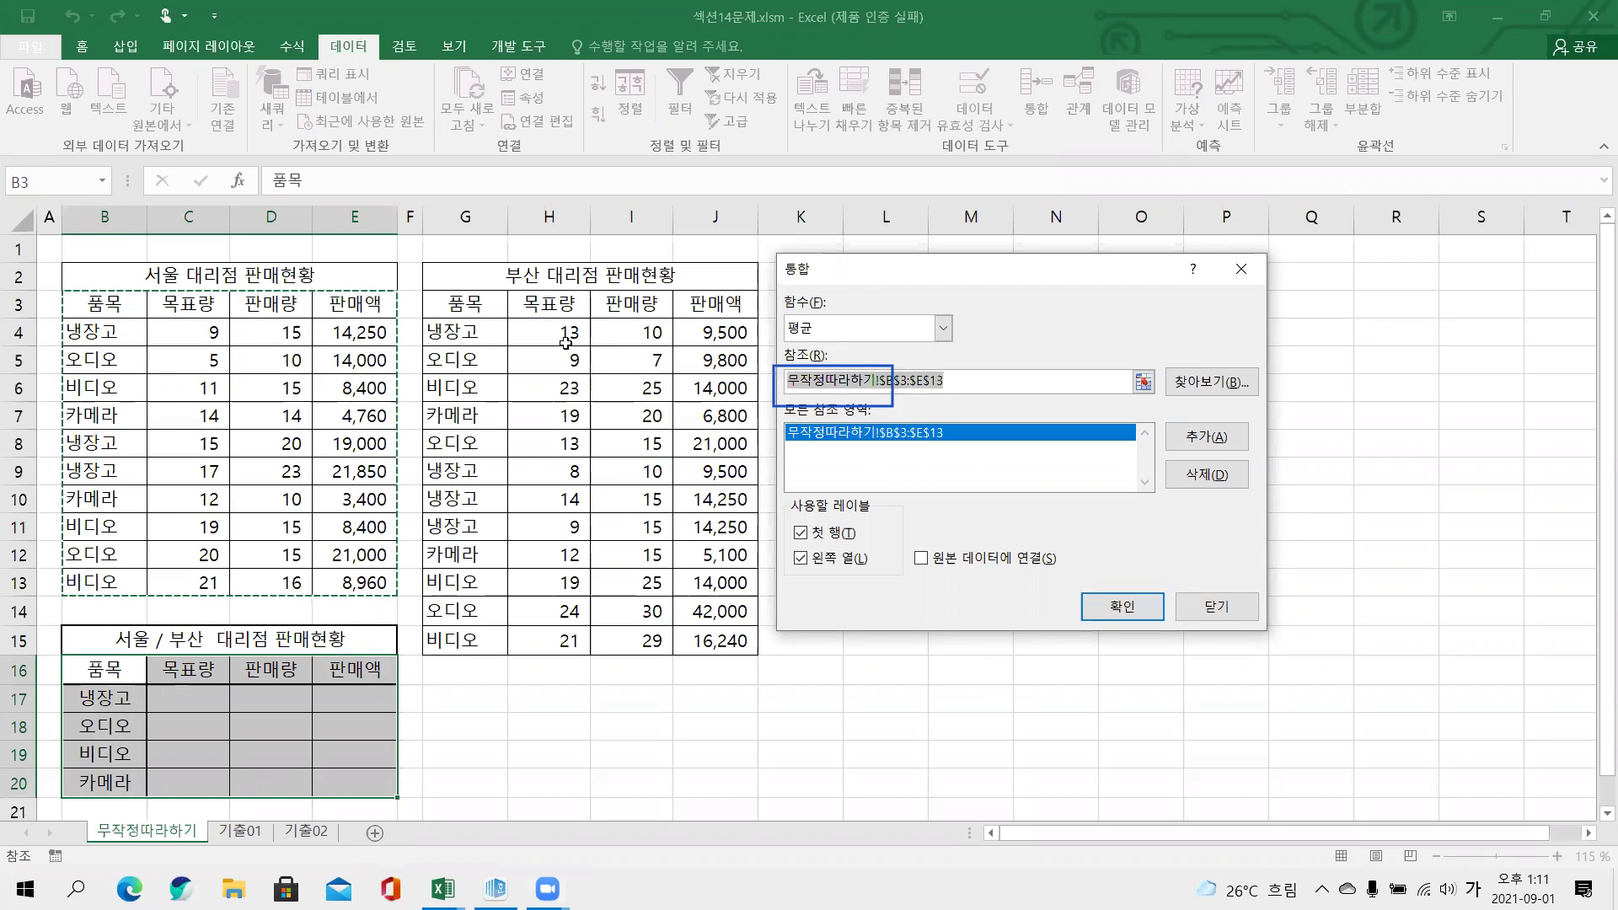
left_click_drag(462, 303, 712, 639)
left_click(1207, 442)
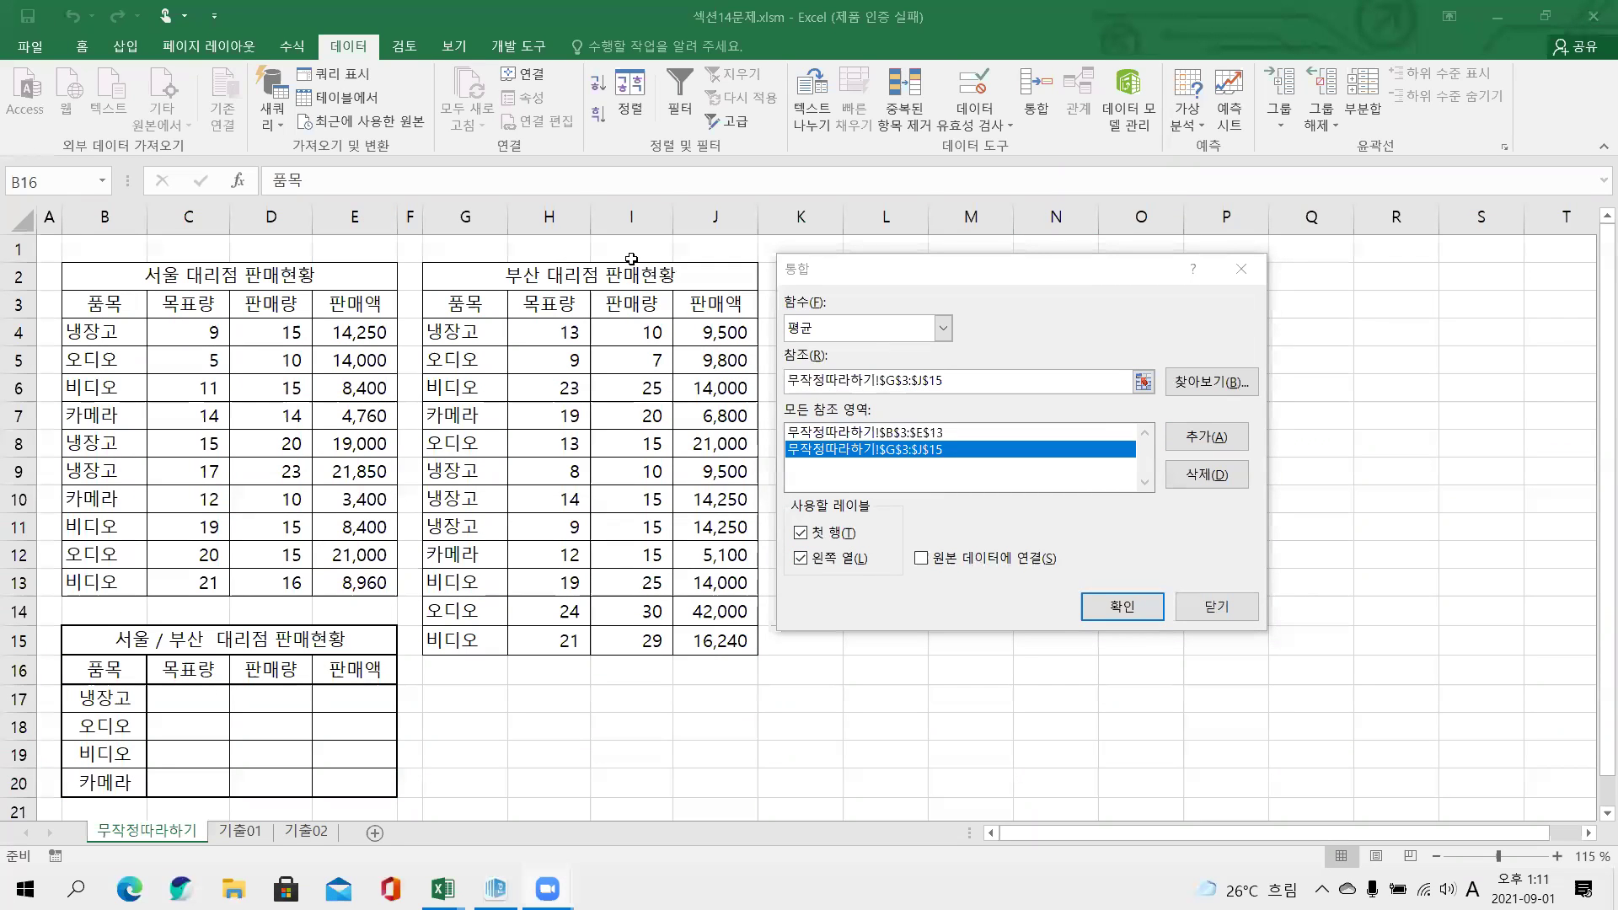
Outline the label options in the consolidation dialog and the header labels of the result, Seoul and Busan tables with annotation boxes
mouse_move(868, 571)
left_mouse_down()
mouse_move(777, 523)
mouse_move(874, 513)
left_mouse_up()
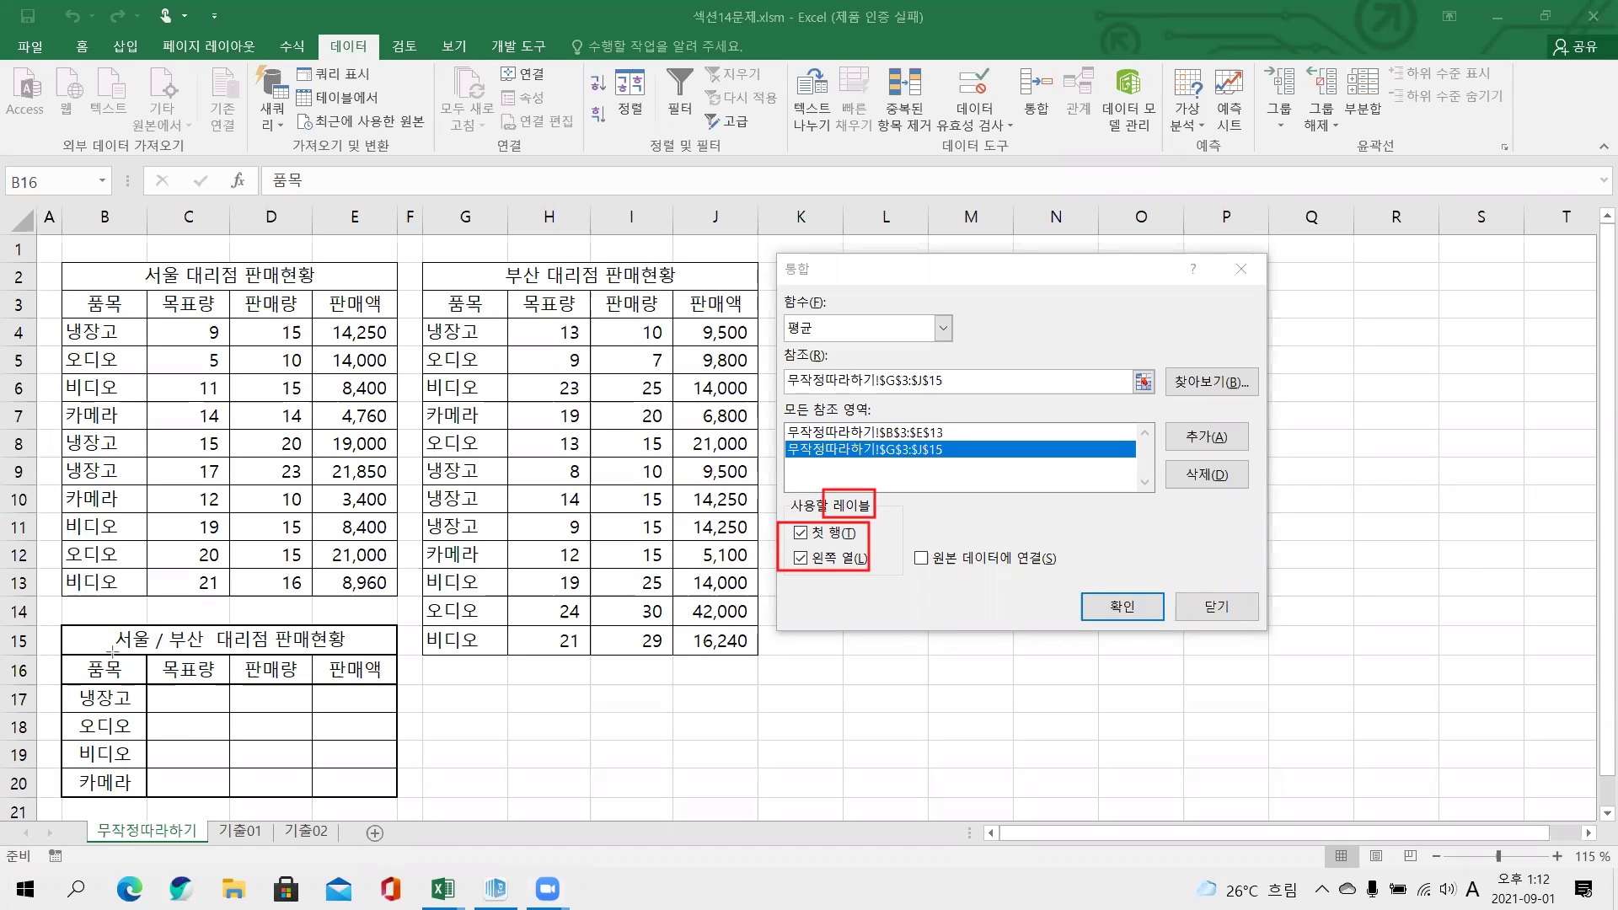
mouse_move(139, 654)
left_mouse_down()
mouse_move(211, 675)
mouse_move(396, 677)
left_mouse_up()
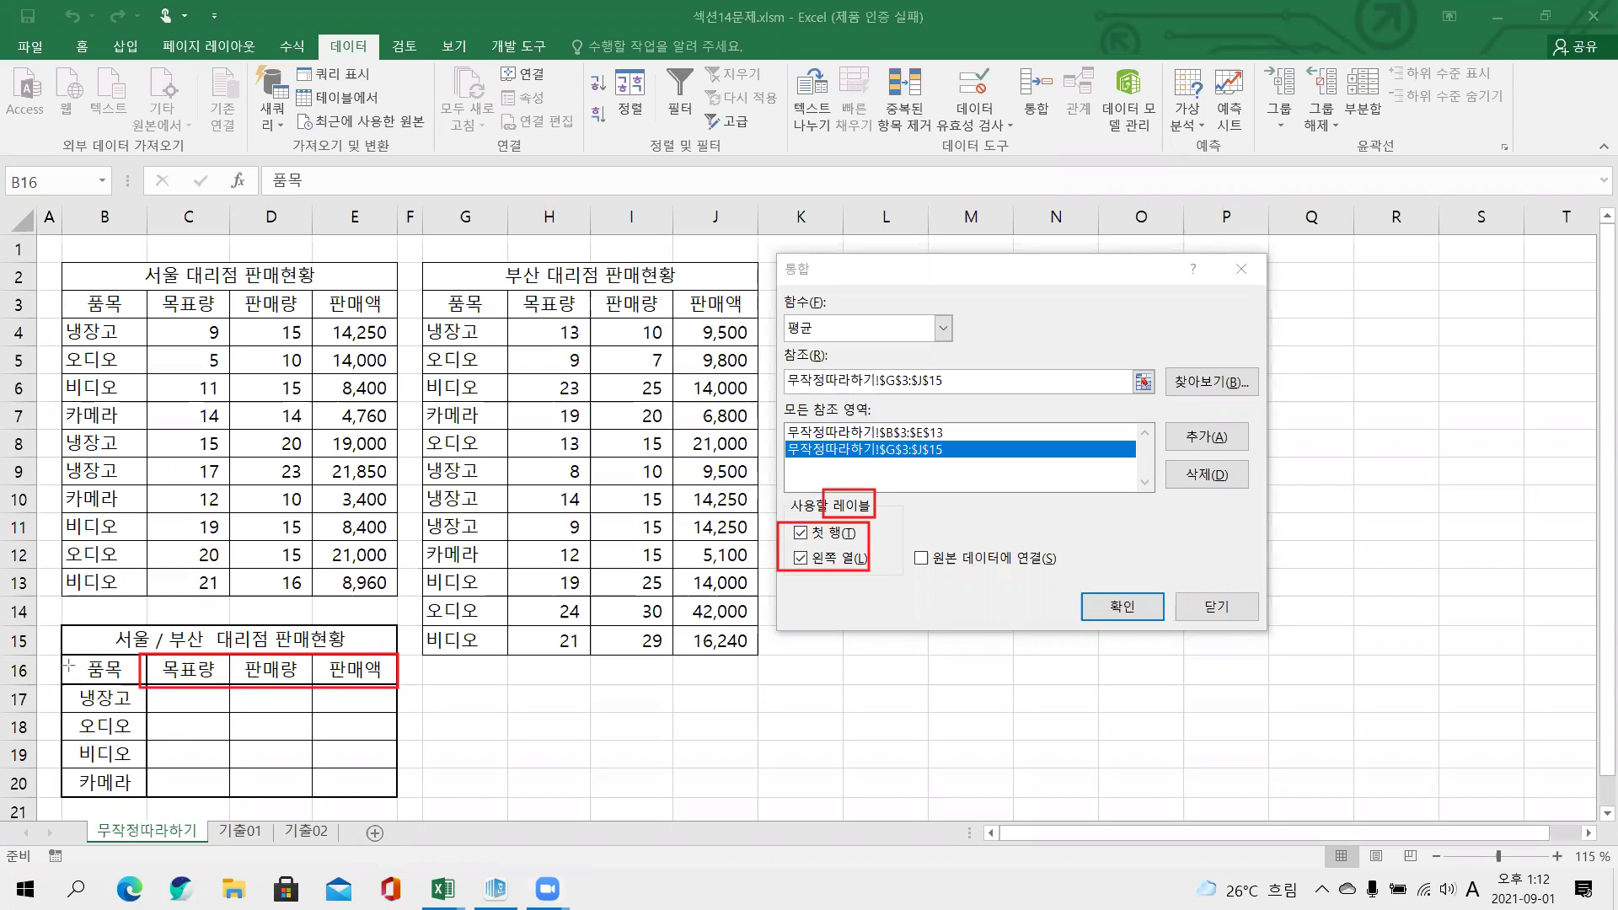
left_click_drag(56, 655, 141, 684)
left_click_drag(143, 292, 399, 323)
left_click_drag(513, 290, 767, 318)
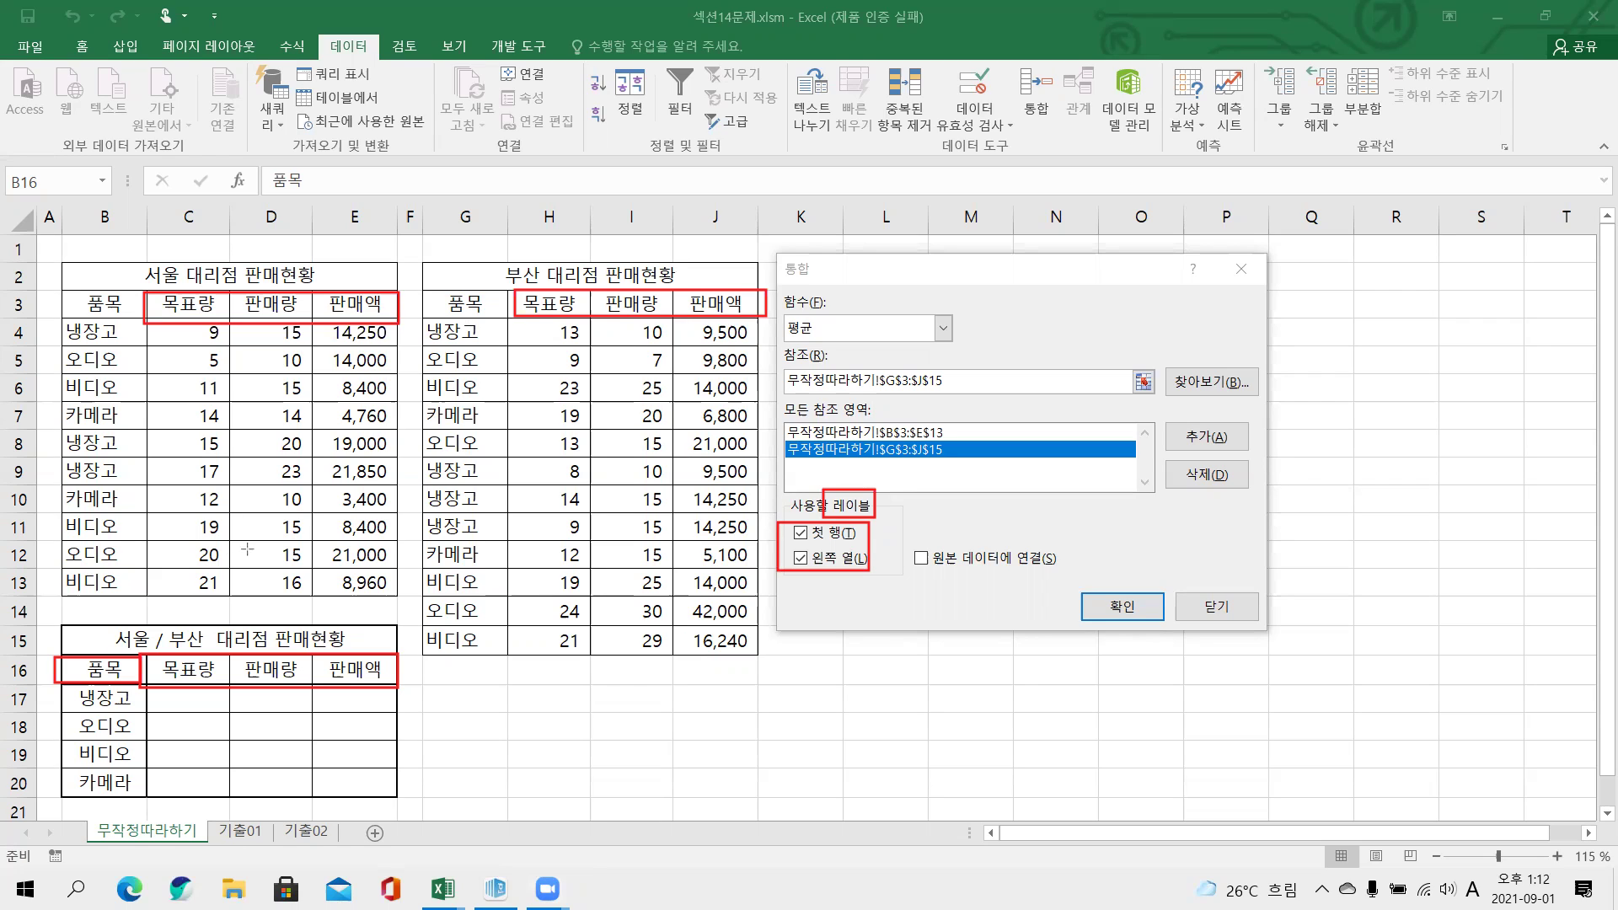
Outline the 품목 columns of the result, Seoul and Busan tables in blue, ending with the annotations cleared
left_click_drag(73, 664, 144, 792)
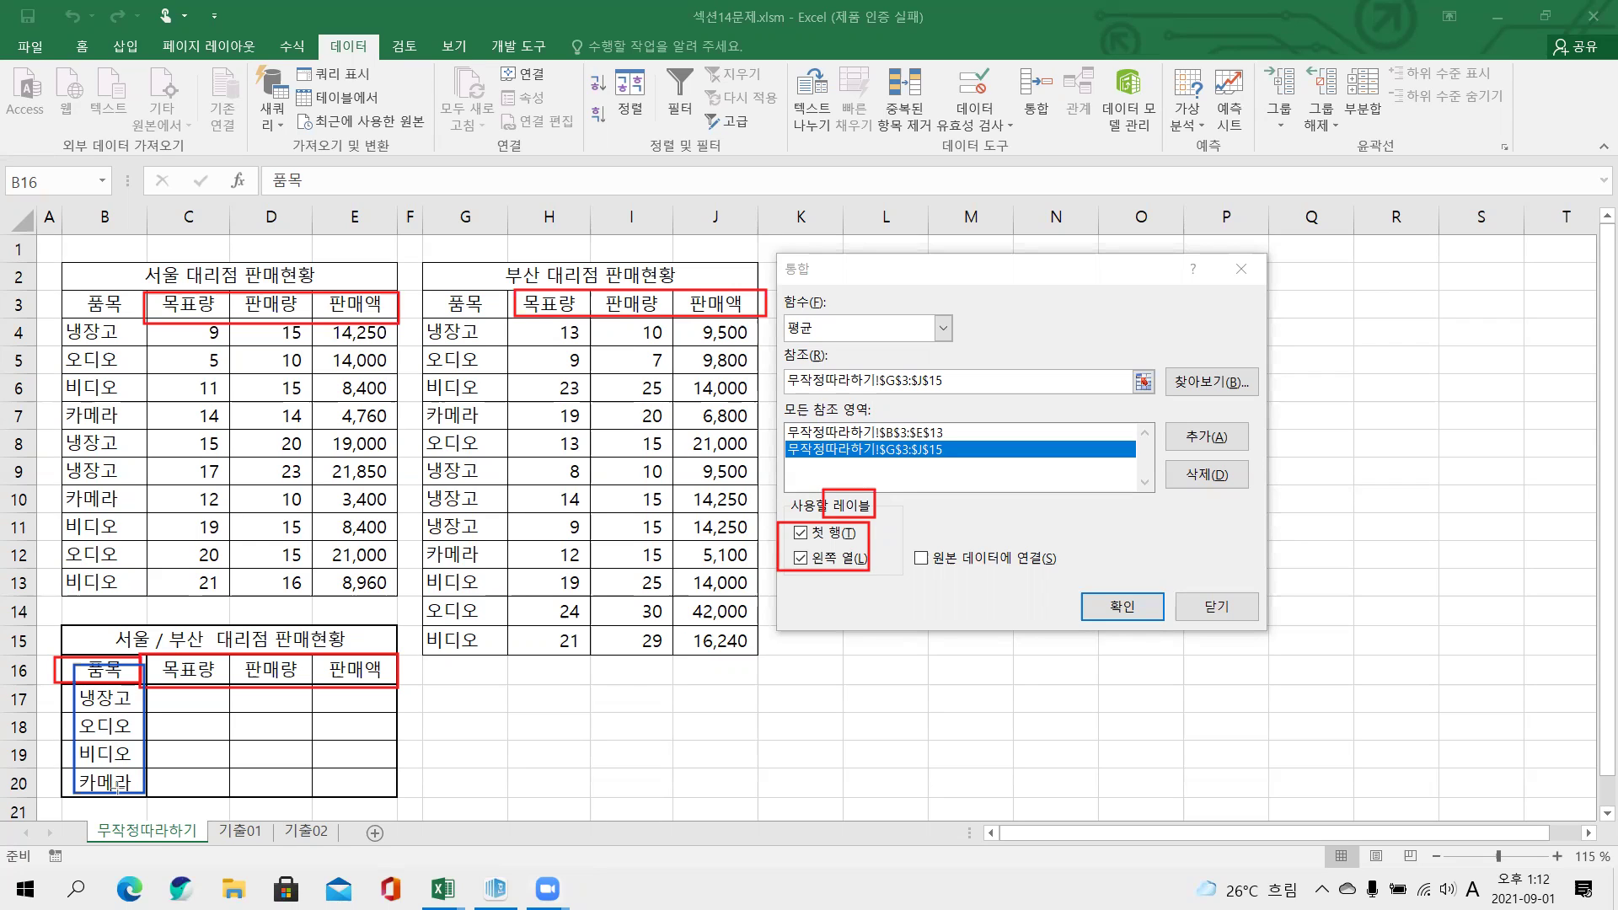
left_click_drag(61, 314, 135, 596)
left_click_drag(425, 317, 503, 658)
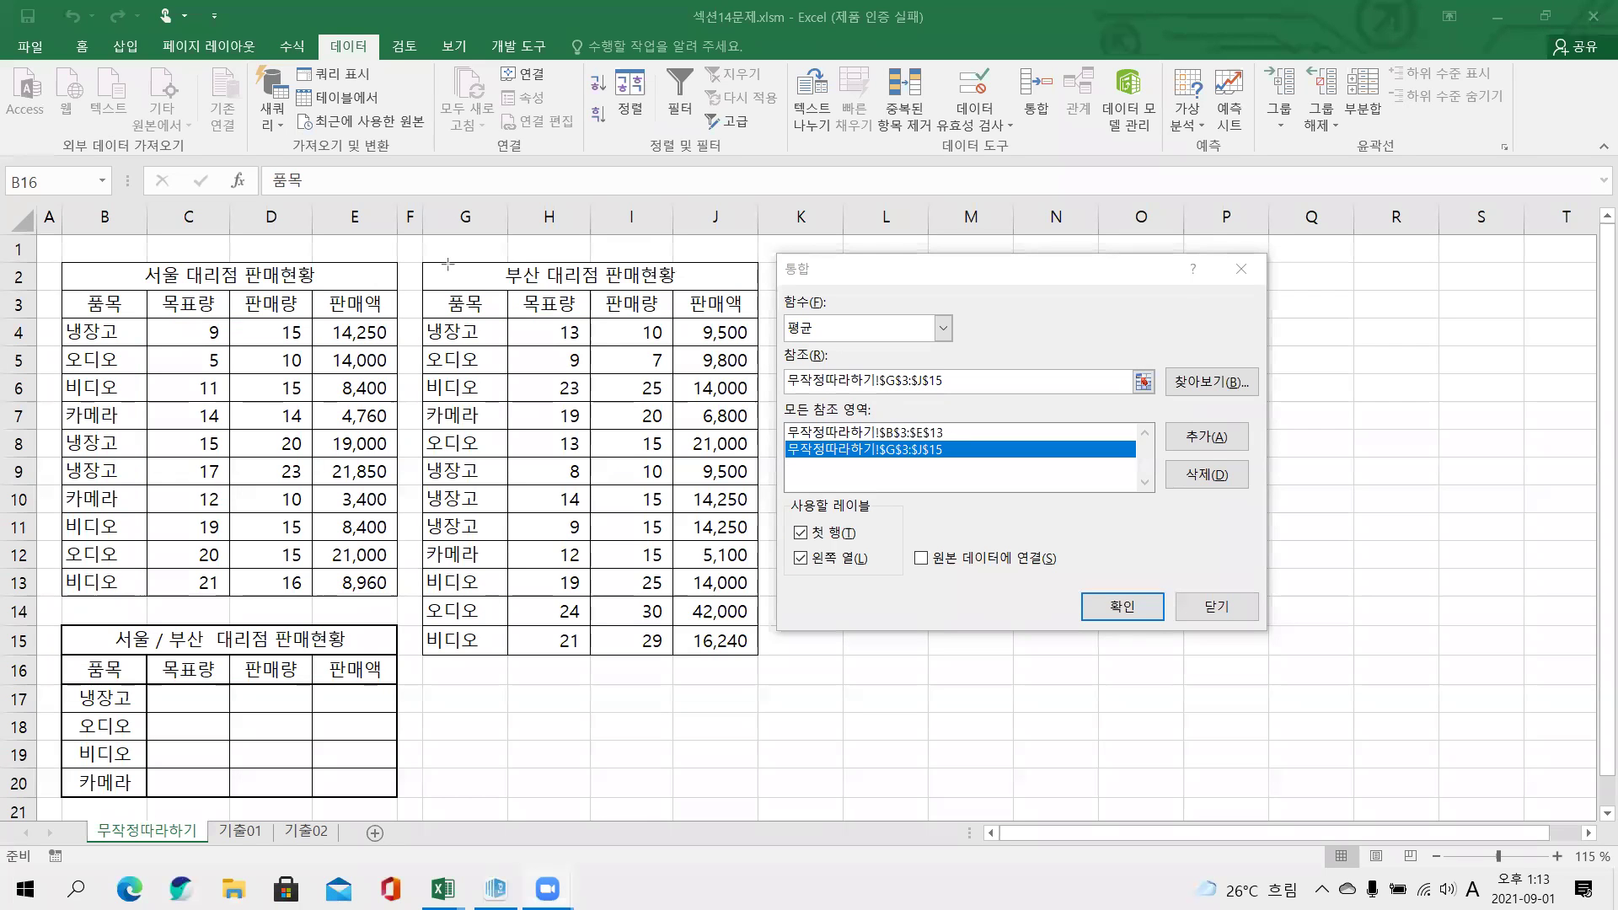
Run the consolidation into the 서울/부산 table and open the 기출02 sheet
left_click(1103, 607)
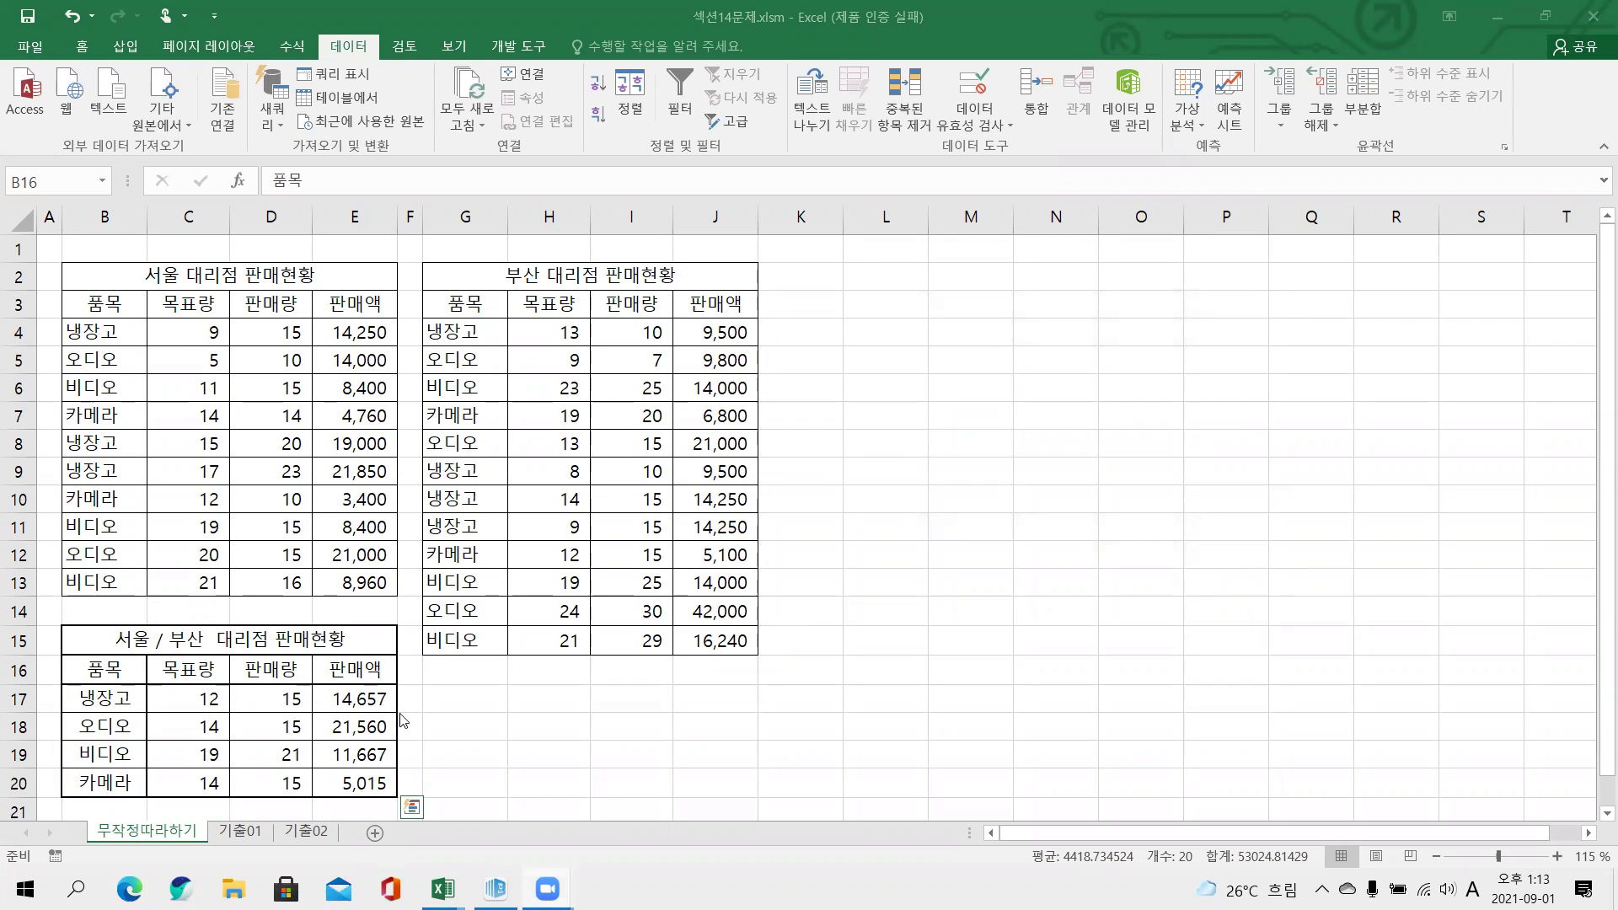
left_click(243, 833)
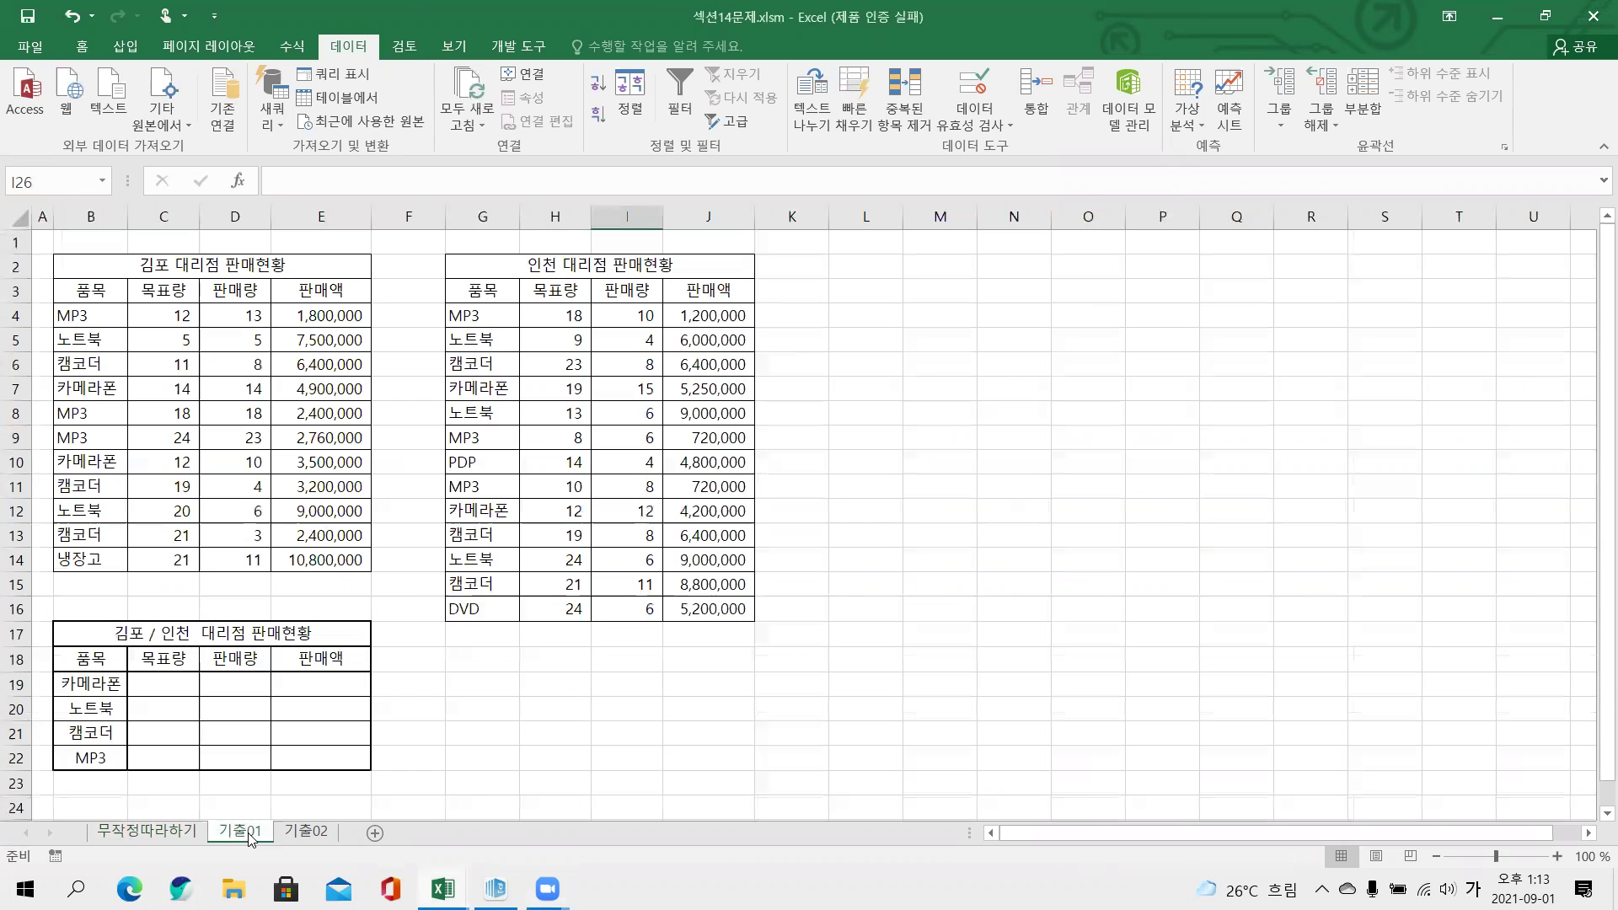
left_click(306, 832)
left_click(614, 593)
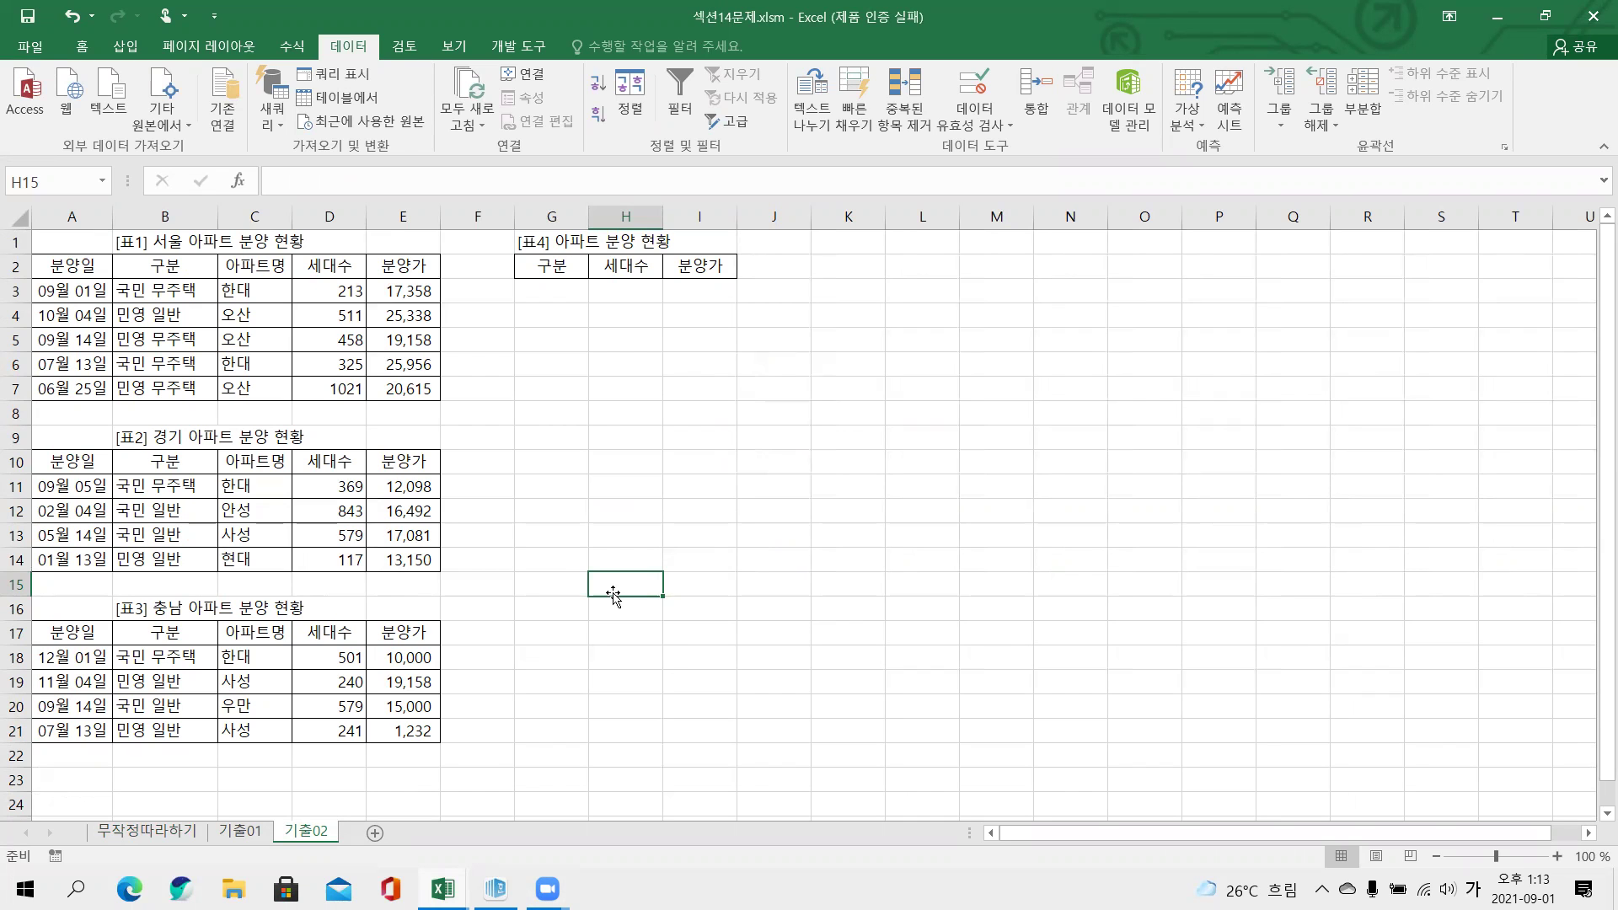
Switch to the excel 기본서.hwp document in 한글 and mark the 통합, 평균, 국민 and 민영 requirements of problem 2, ending with the marks cleared
left_click(496, 888)
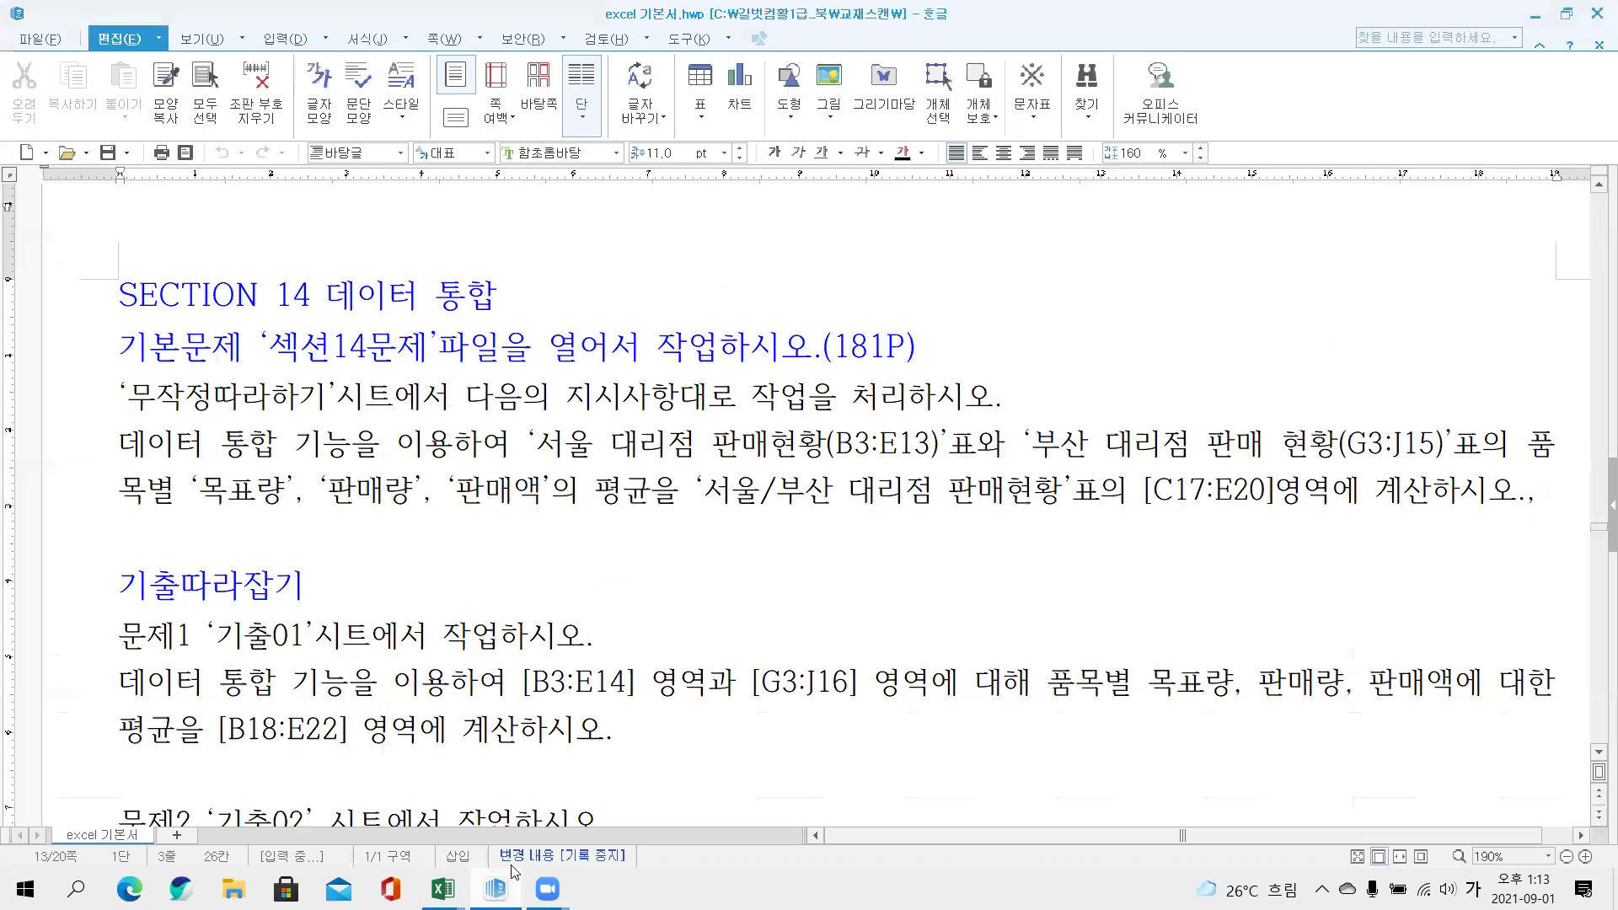
scroll(412, 665, "down", 6)
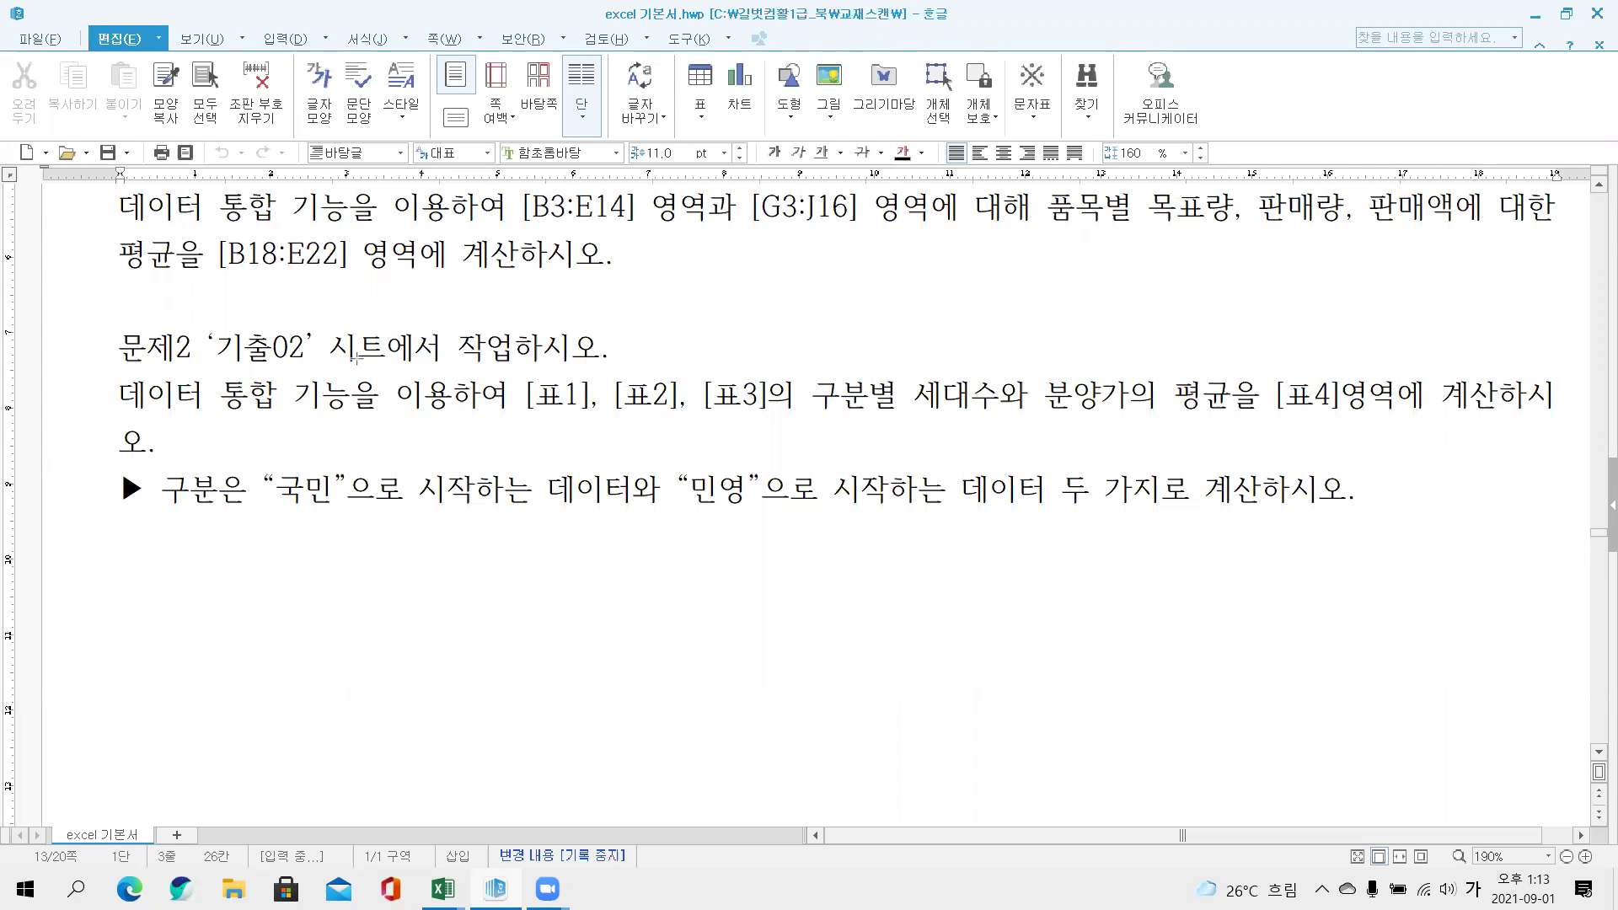
left_click_drag(215, 370, 365, 419)
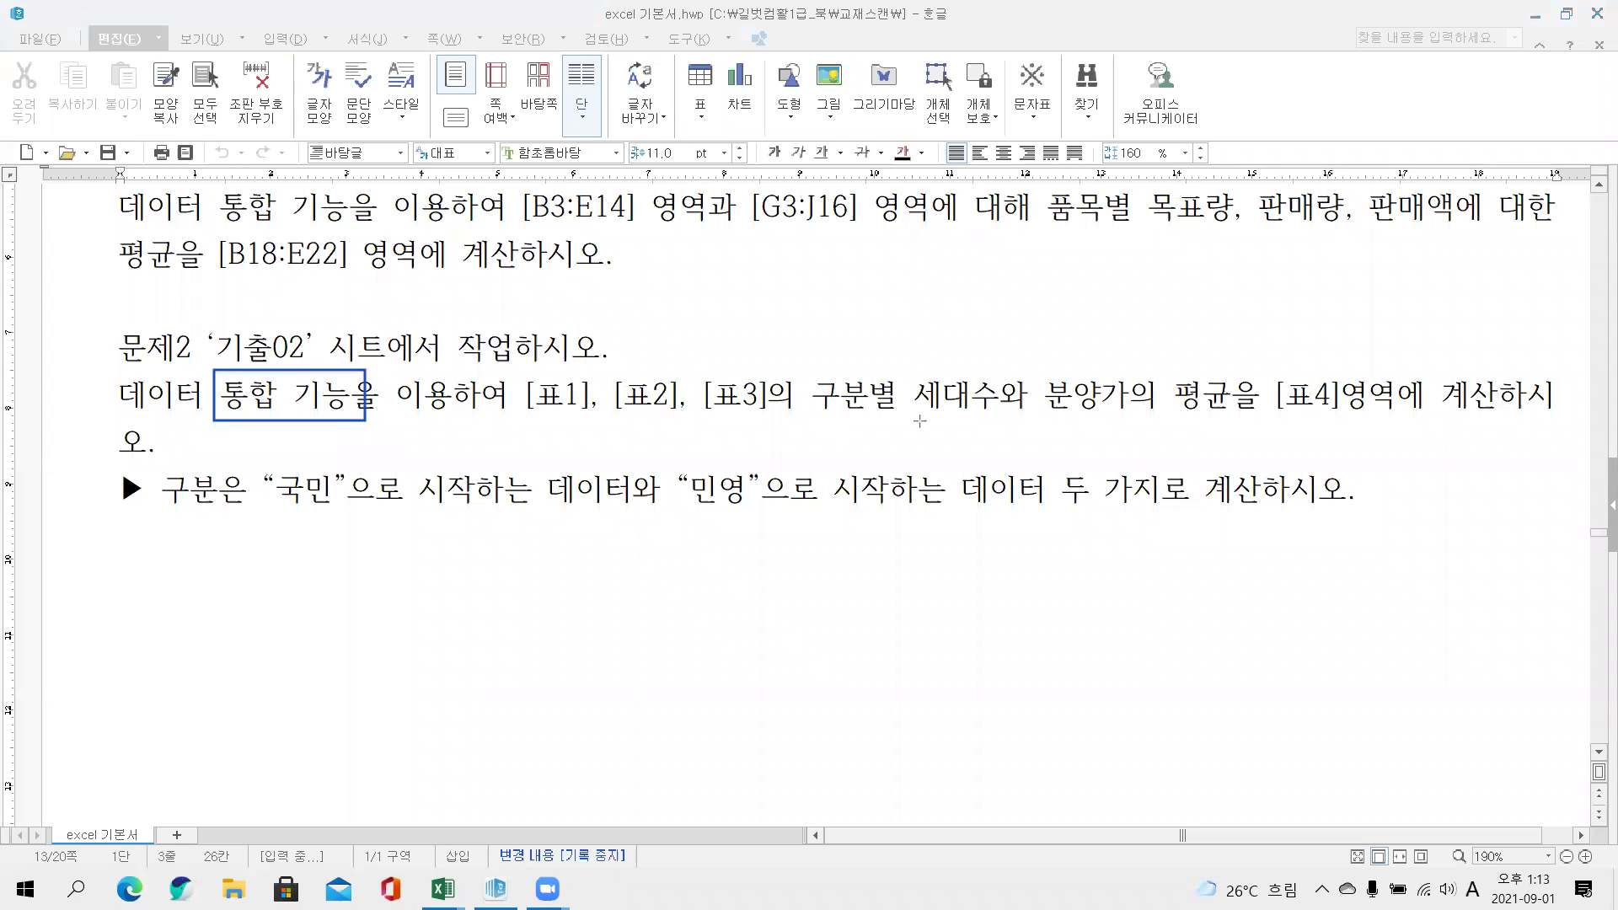
left_click_drag(1157, 354, 1243, 438)
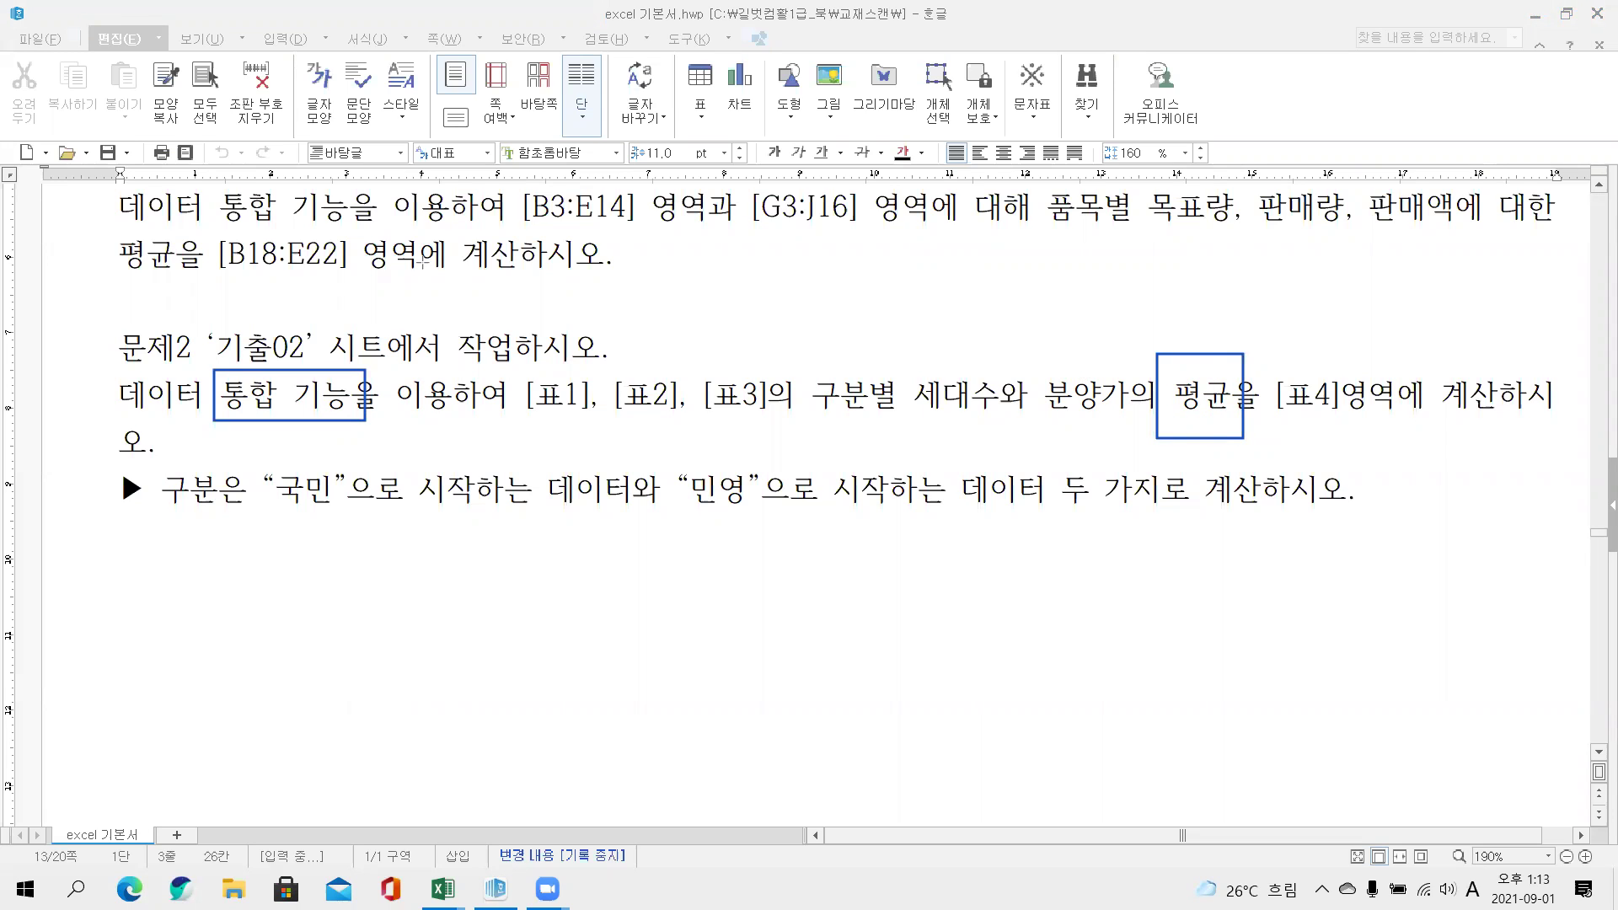
mouse_move(99, 483)
left_mouse_down()
mouse_move(139, 504)
mouse_move(126, 521)
left_mouse_up()
mouse_move(258, 508)
left_mouse_down()
mouse_move(405, 530)
mouse_move(512, 509)
left_mouse_up()
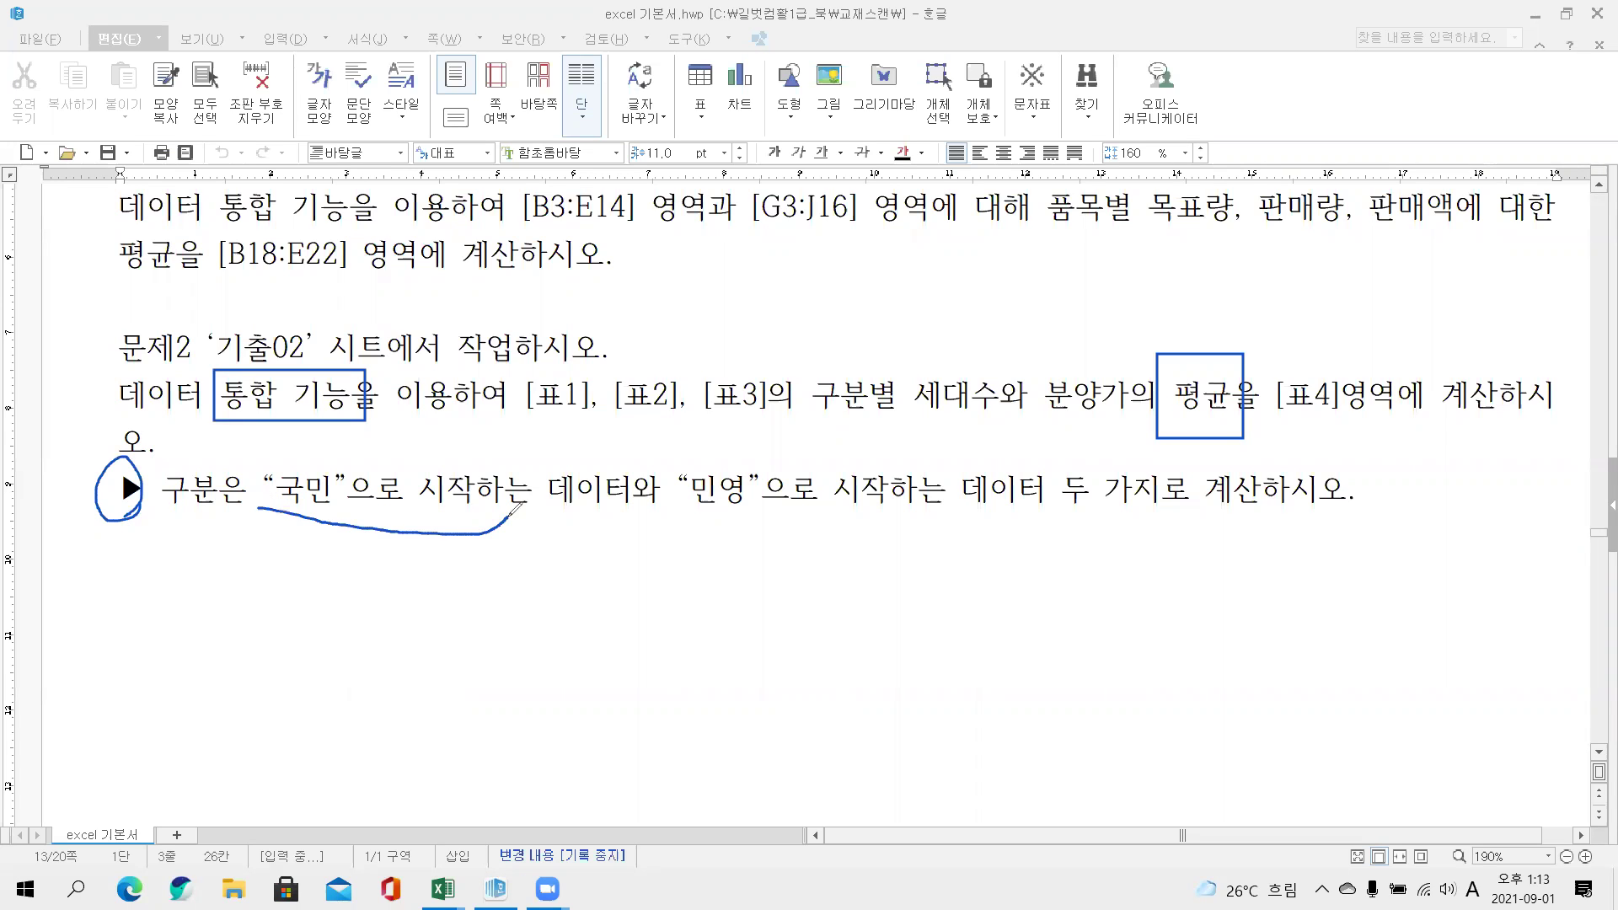
left_click_drag(682, 523, 917, 507)
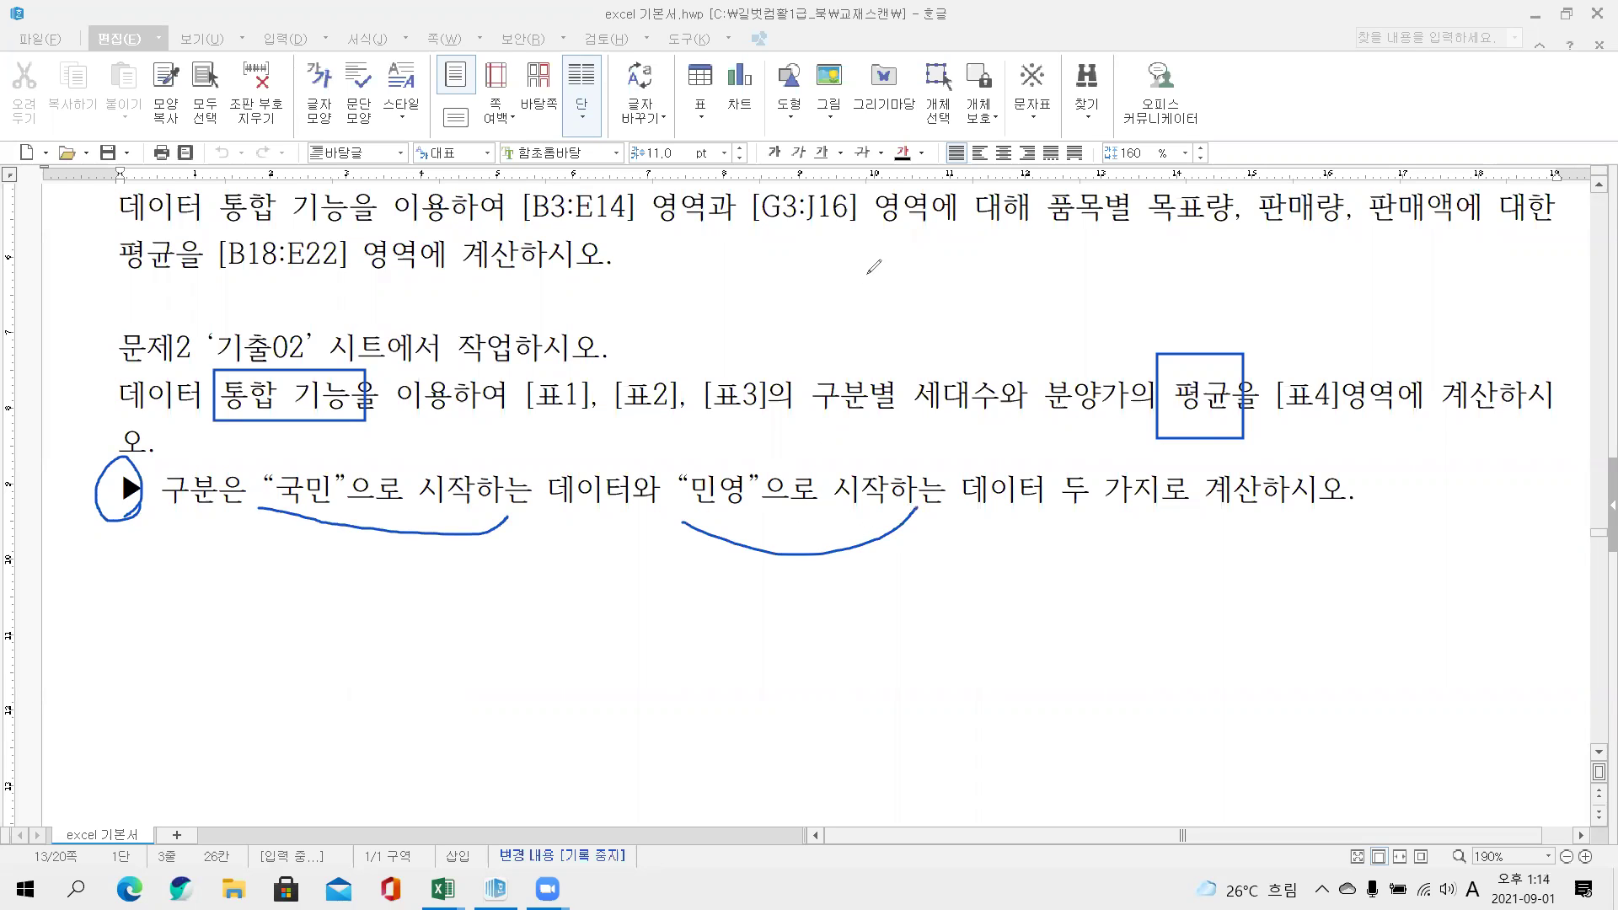
key("e")
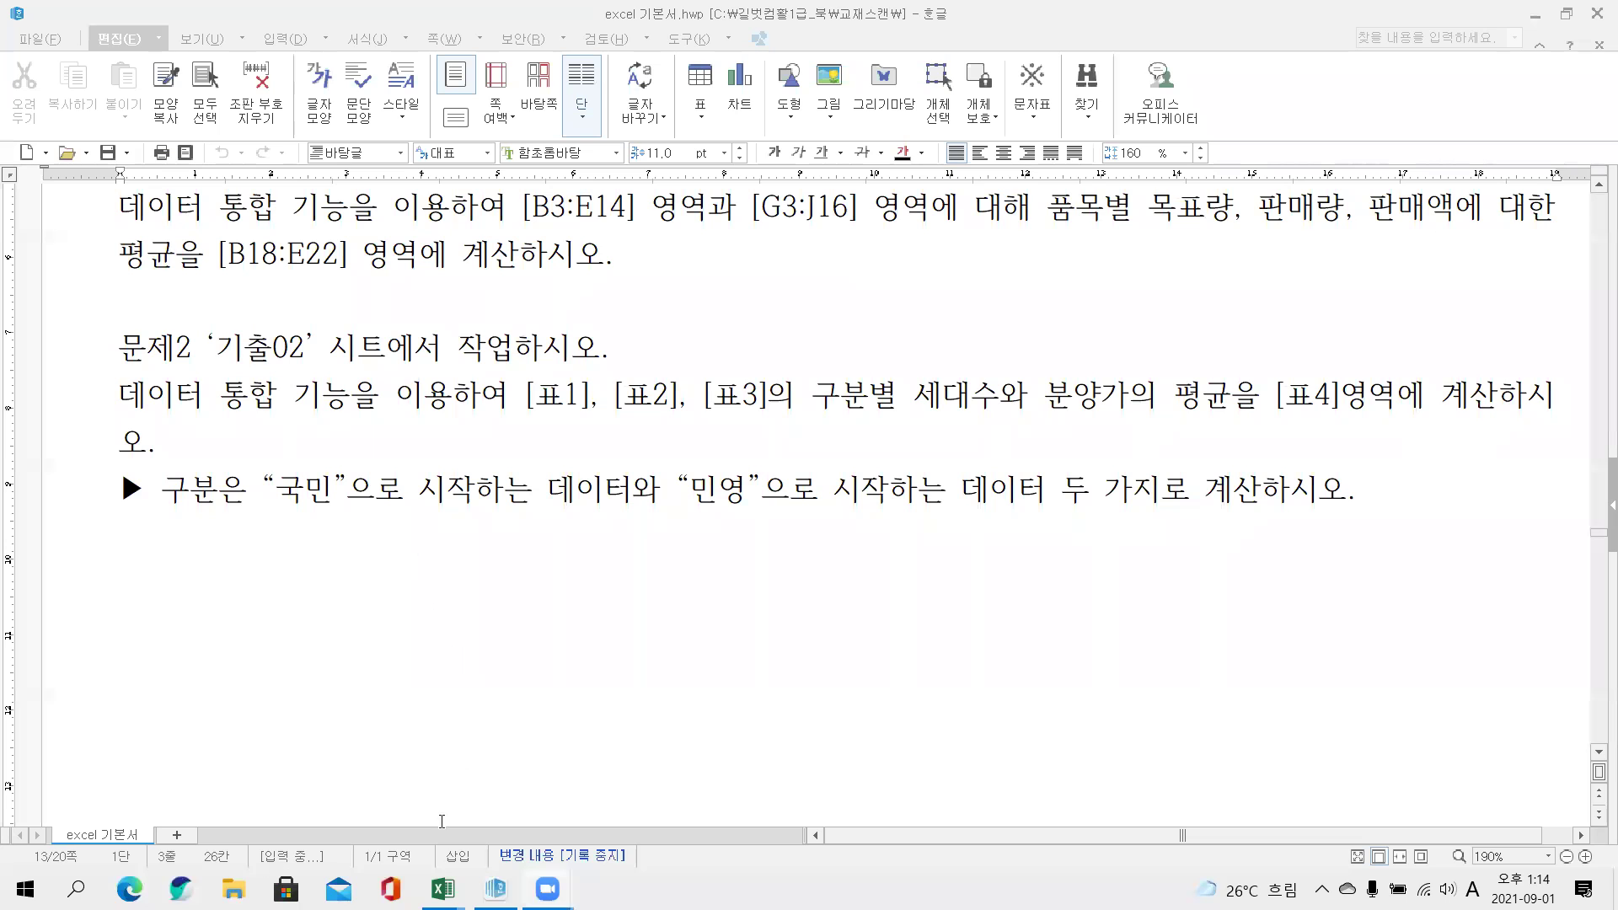
Switch back to the Excel workbook and outline the [표4] result area with an annotation box, ending with the box cleared
mouse_move(443, 889)
left_click(337, 784)
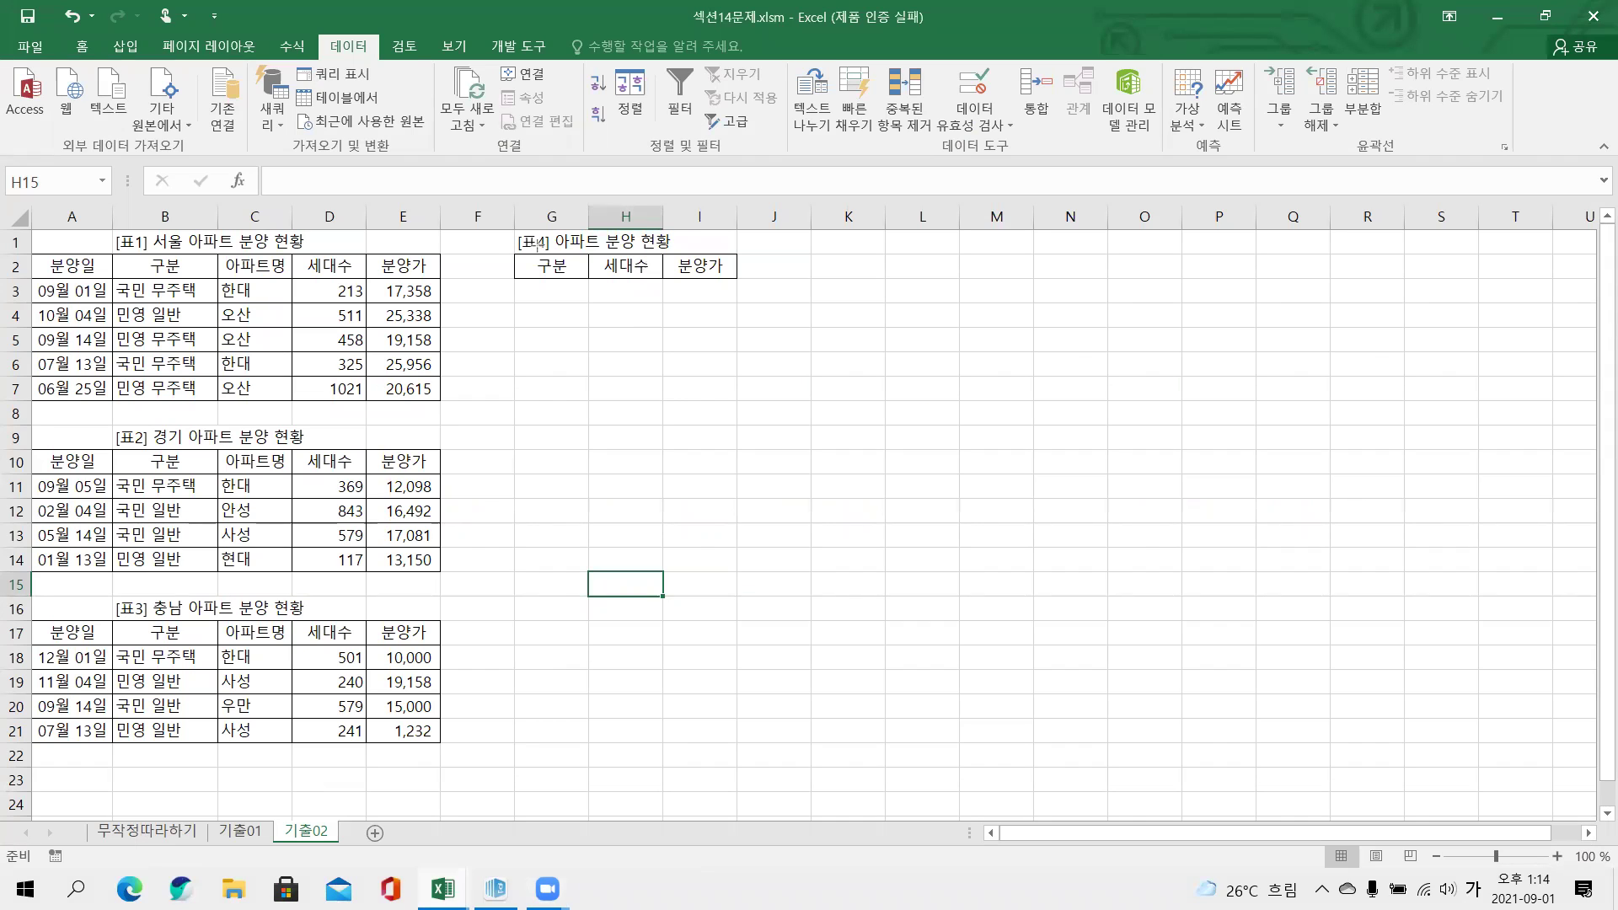
mouse_move(516, 252)
left_mouse_down()
mouse_move(590, 313)
mouse_move(759, 379)
left_mouse_up()
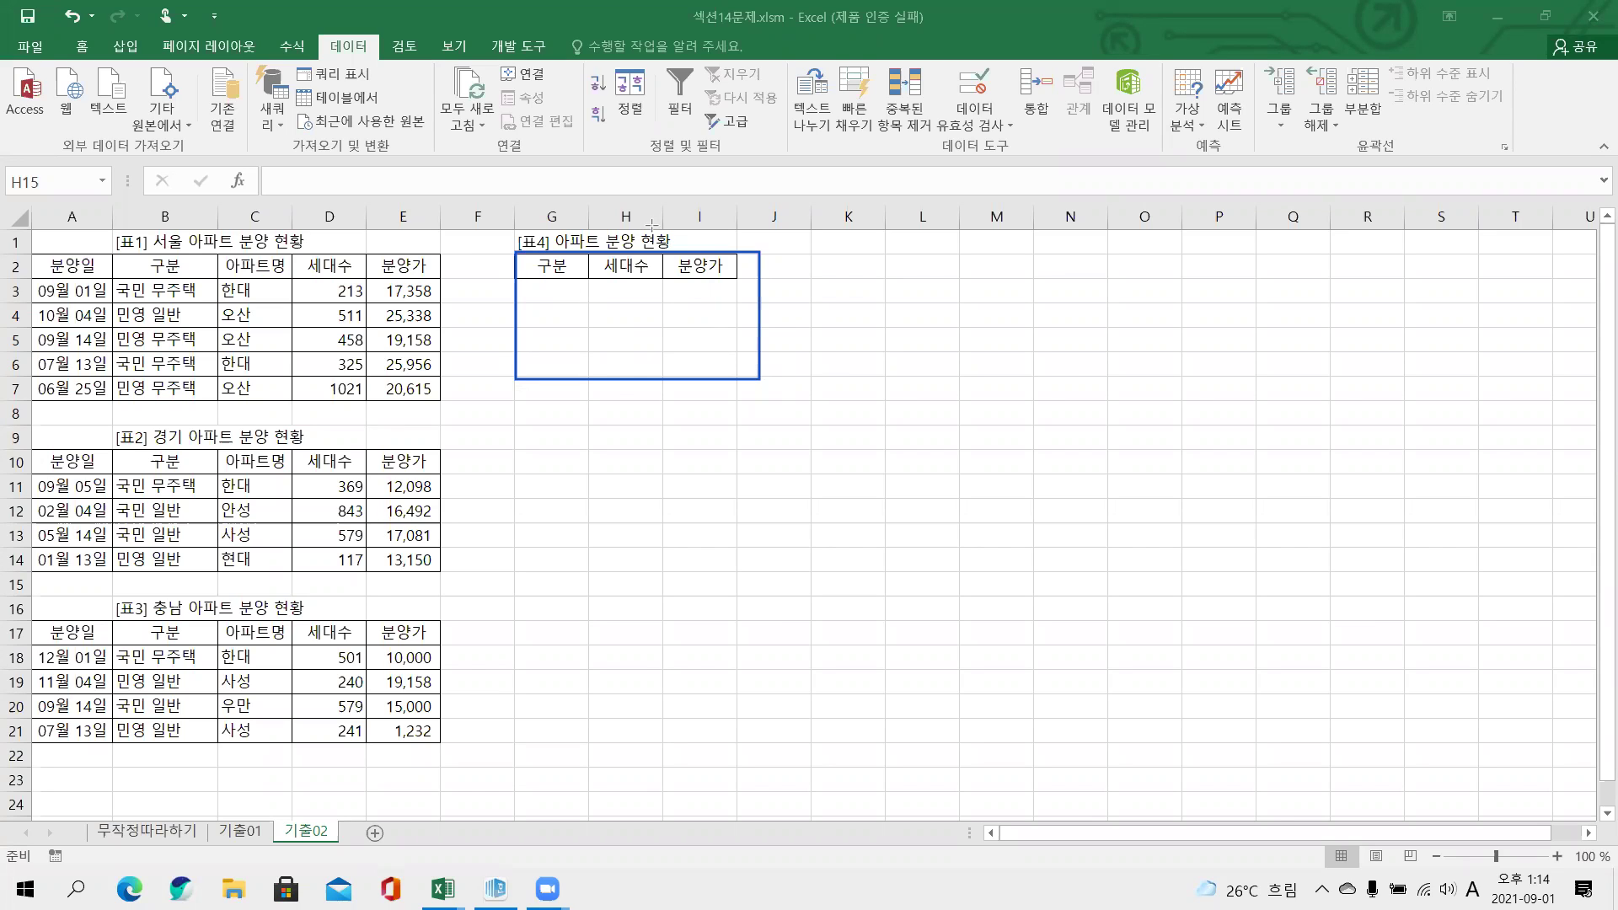
key("e")
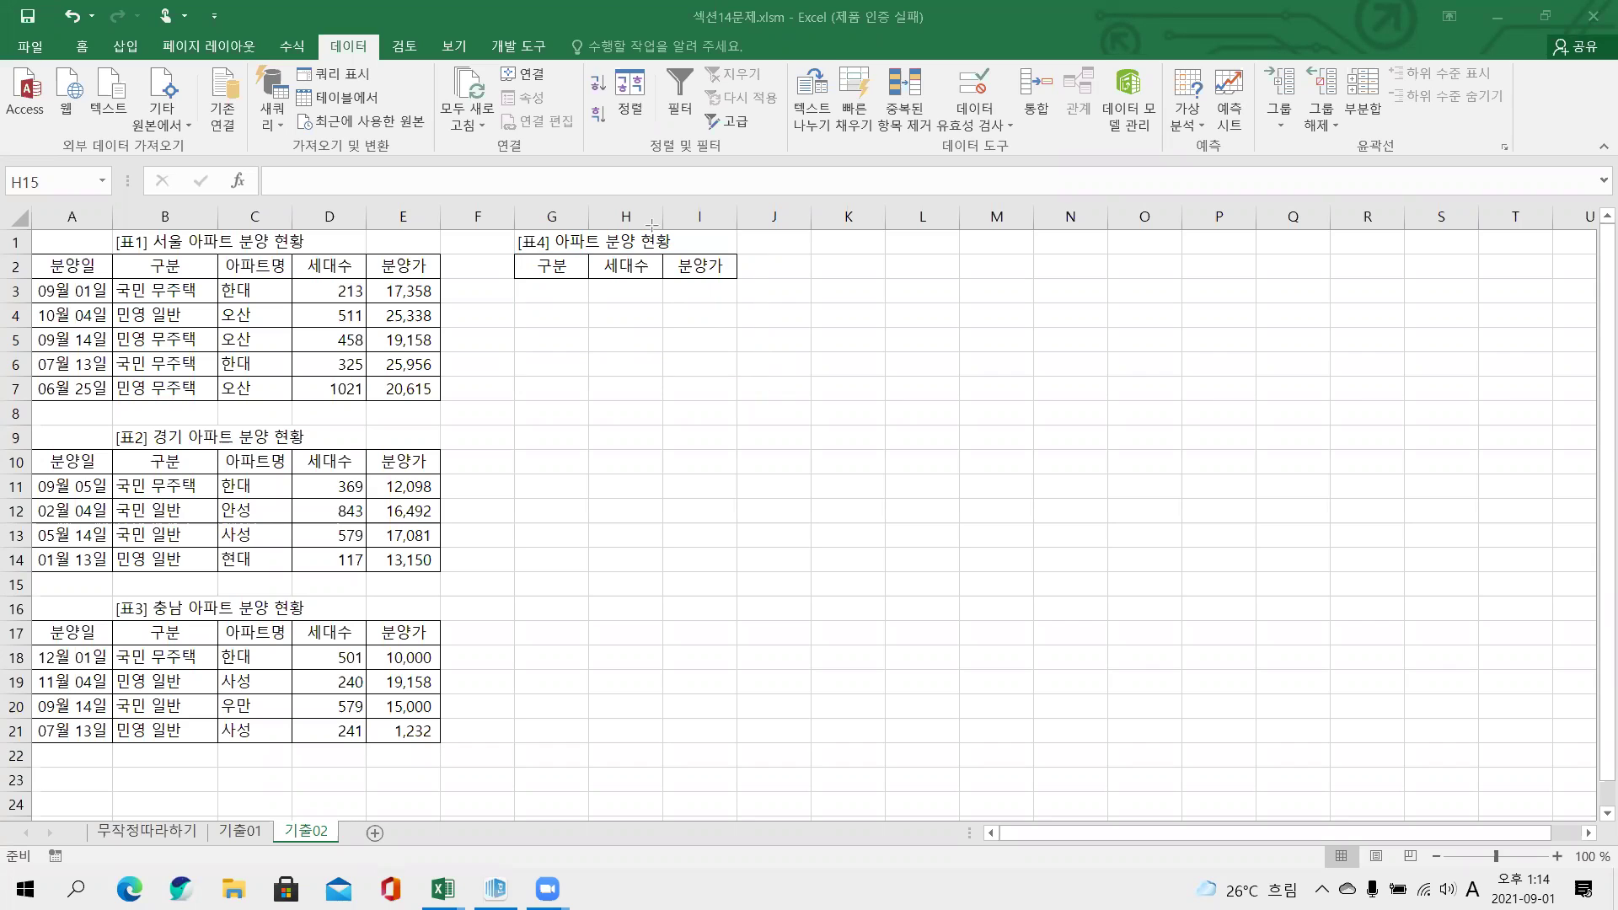
Enter the wildcard criteria 국민* in G3 and 민영* in G4 under the 구분 header of [표4]
left_click(548, 292)
key("Hangul")
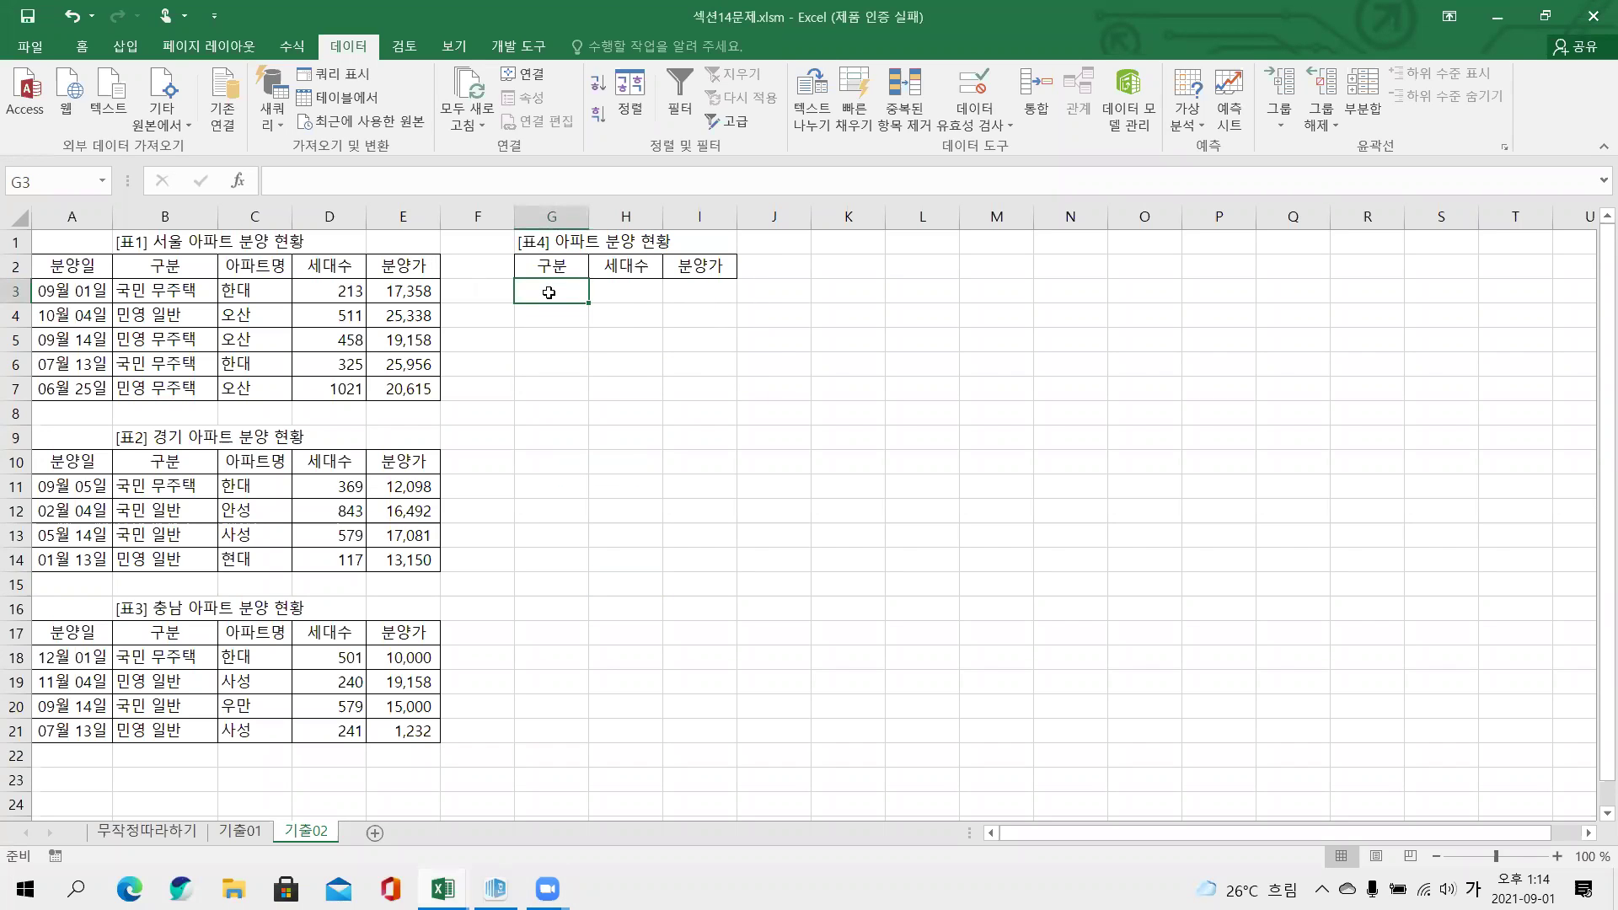
type("국민")
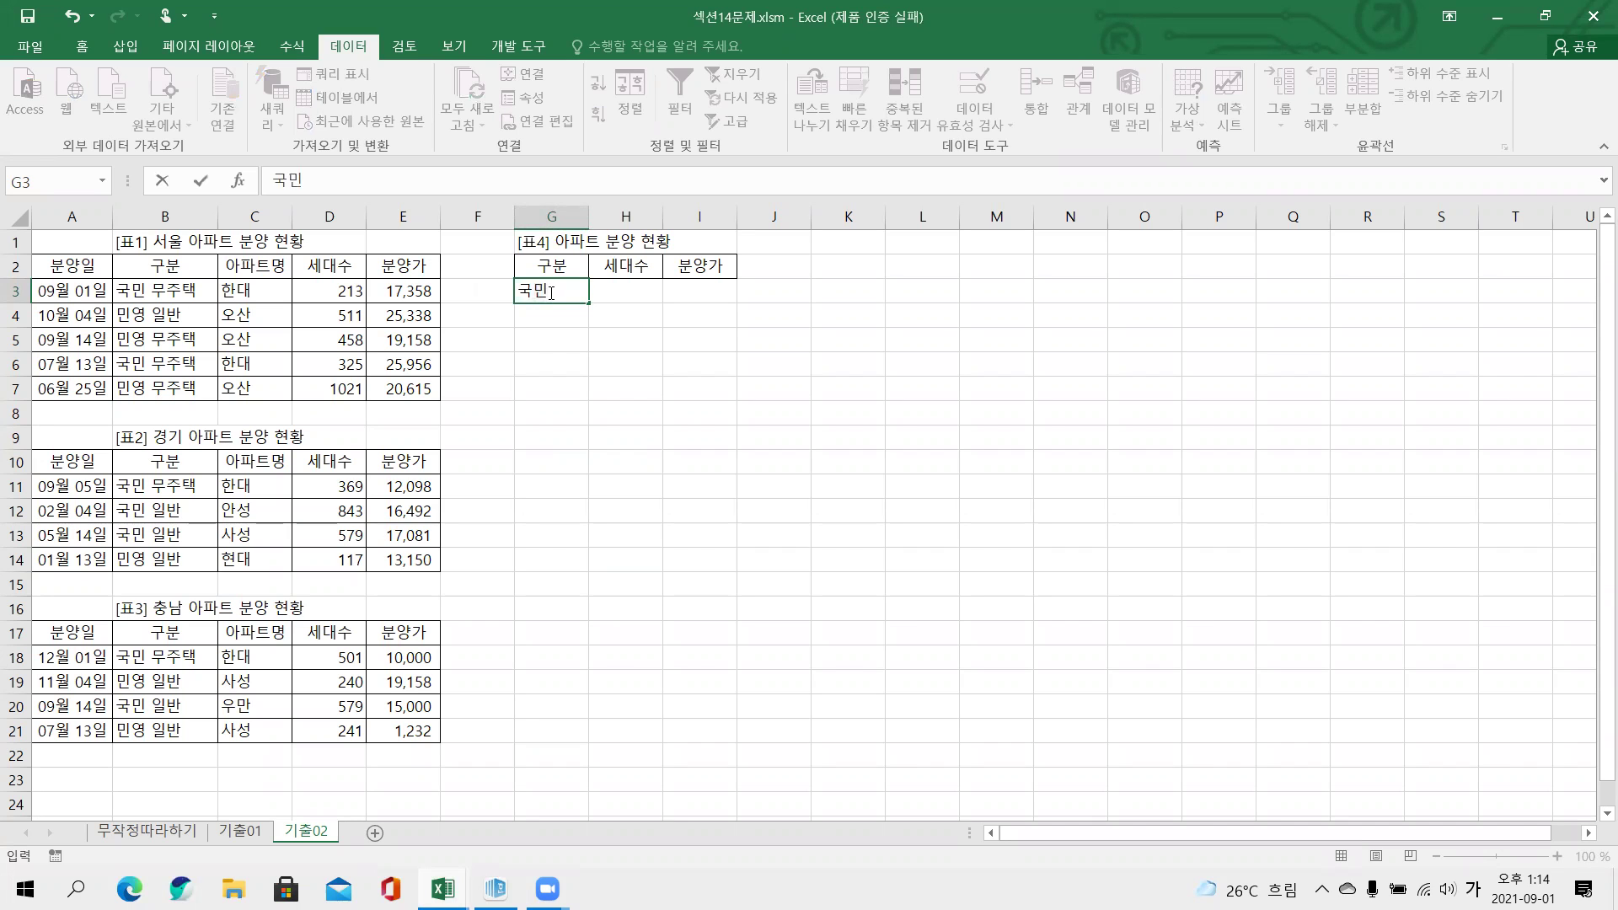
type("*")
key("Return")
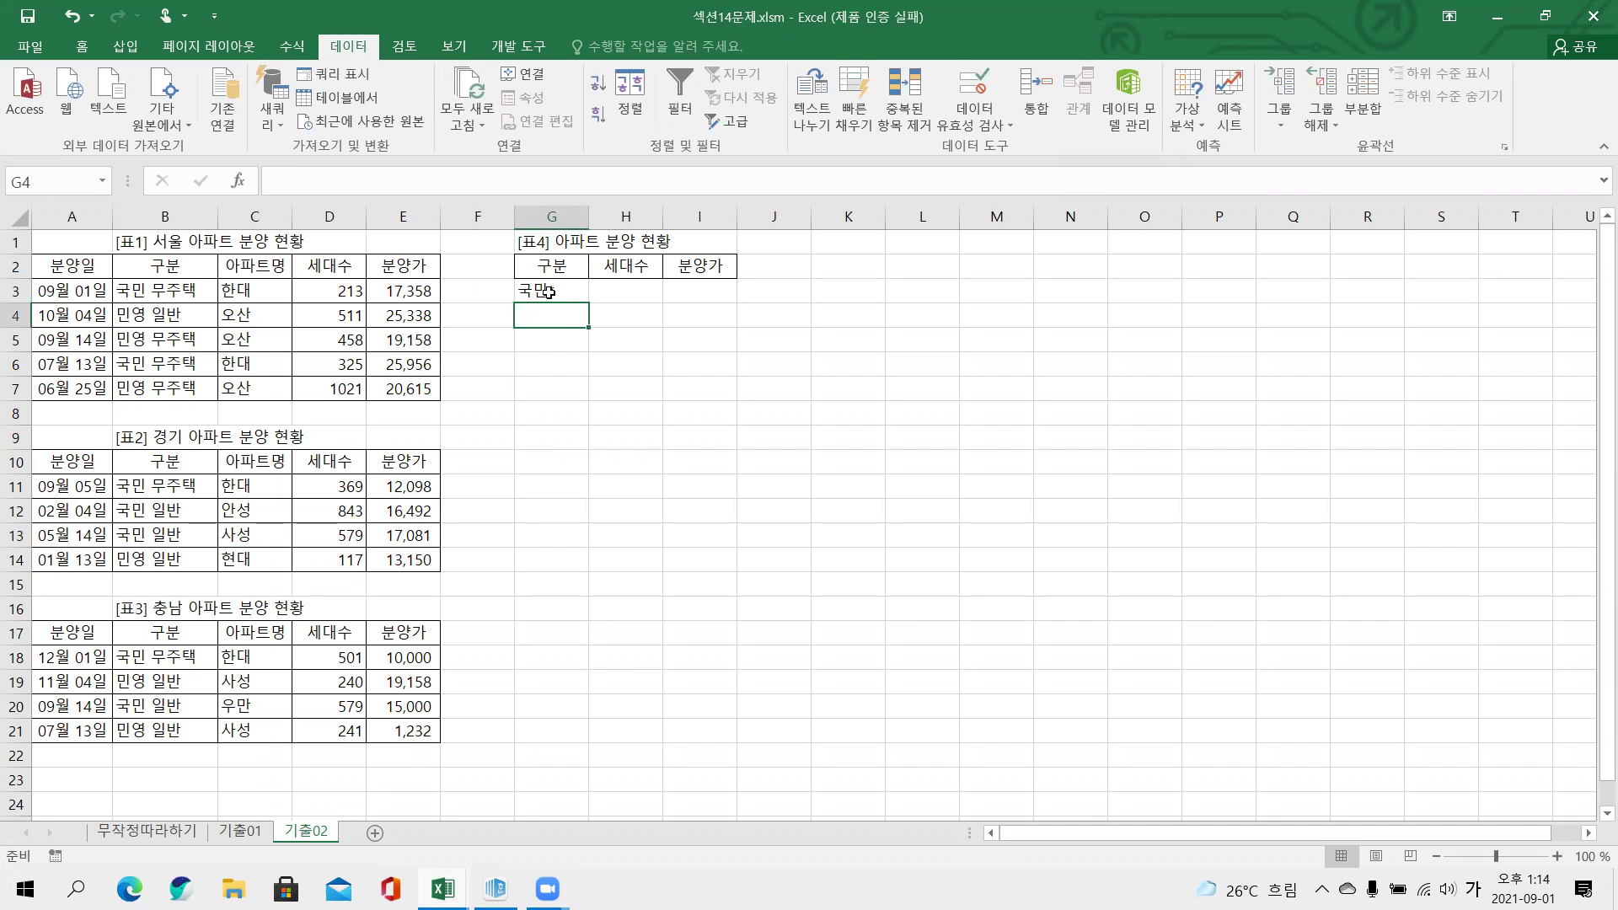
type("민영*")
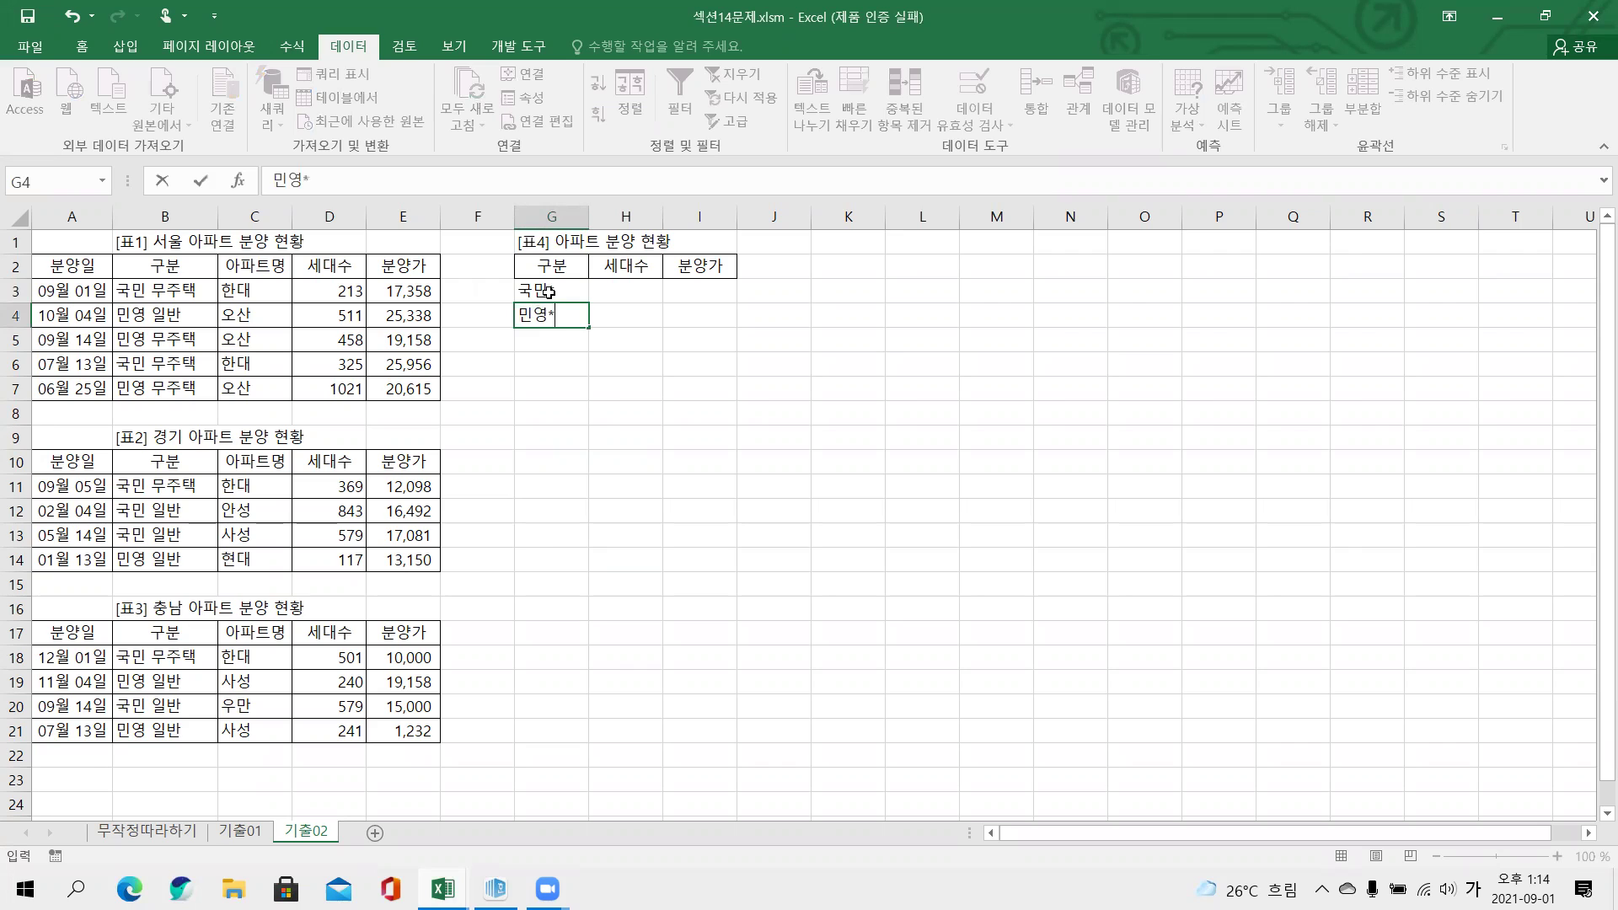
key("Return")
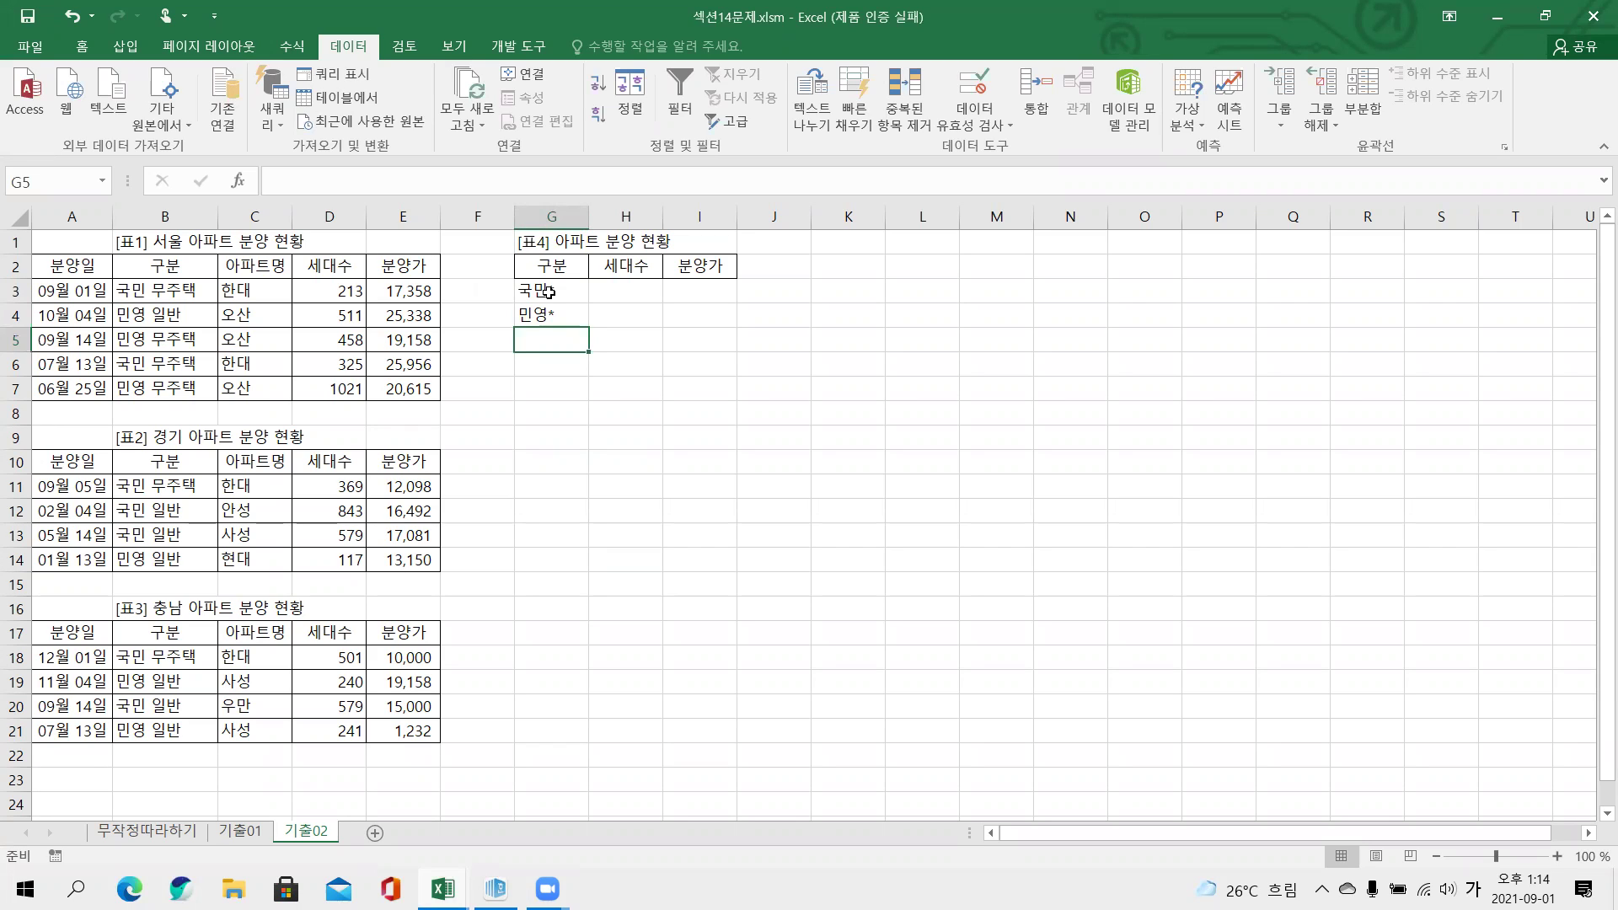
Open the Consolidate (통합) dialog for G2:I4, setting the function to 평균 and using both 첫 행 and 왼쪽 열 as labels
left_click_drag(549, 267, 690, 326)
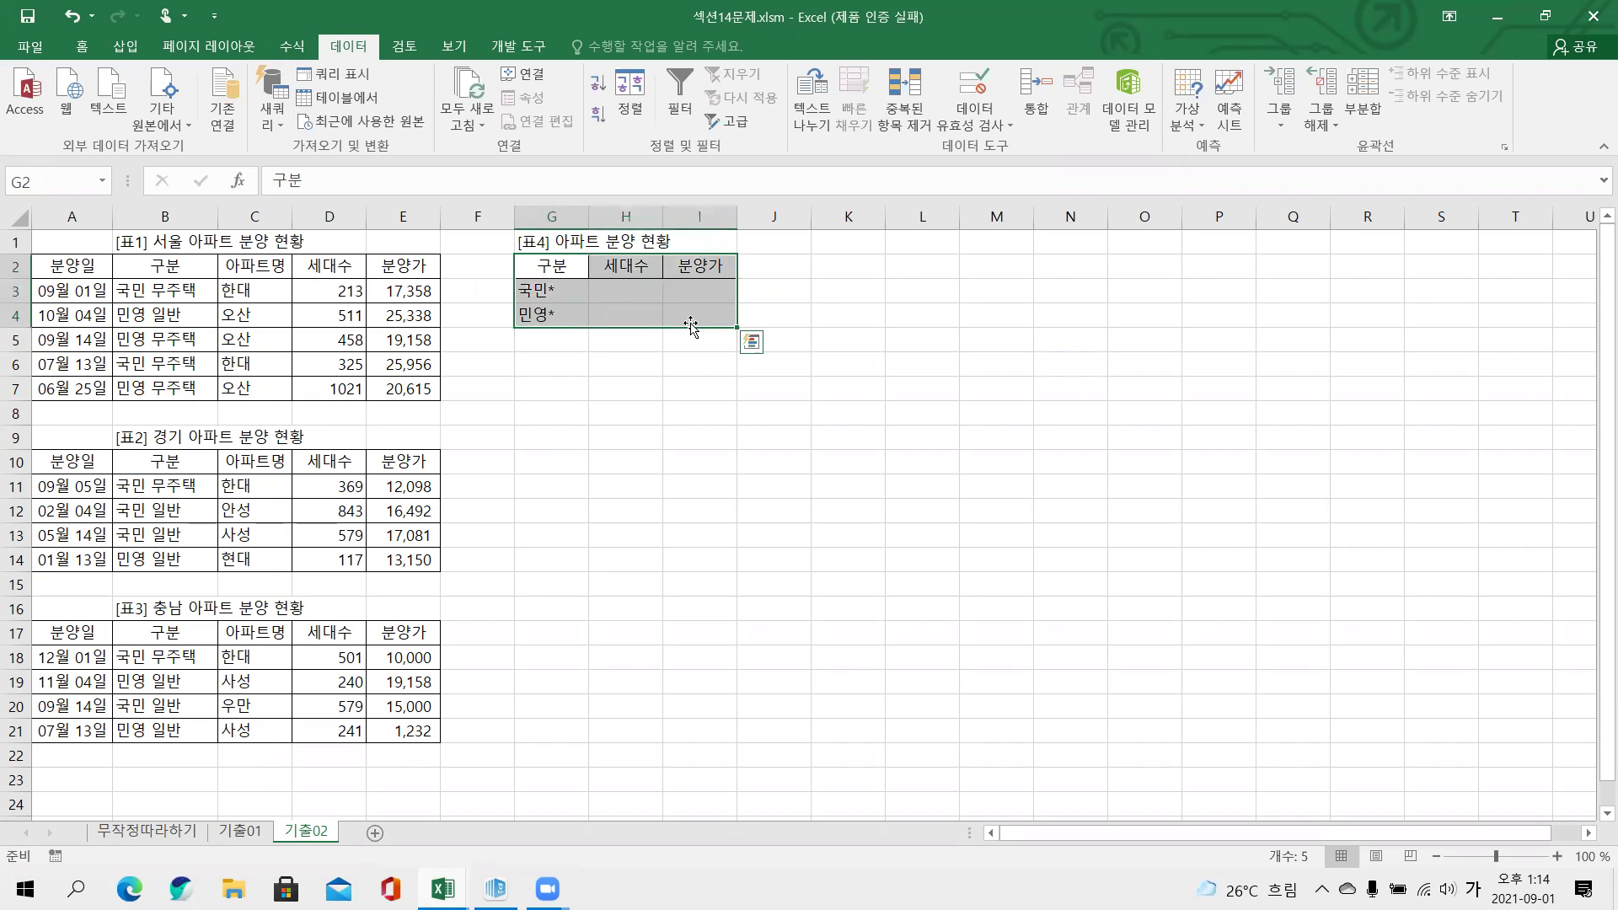
left_click(1051, 103)
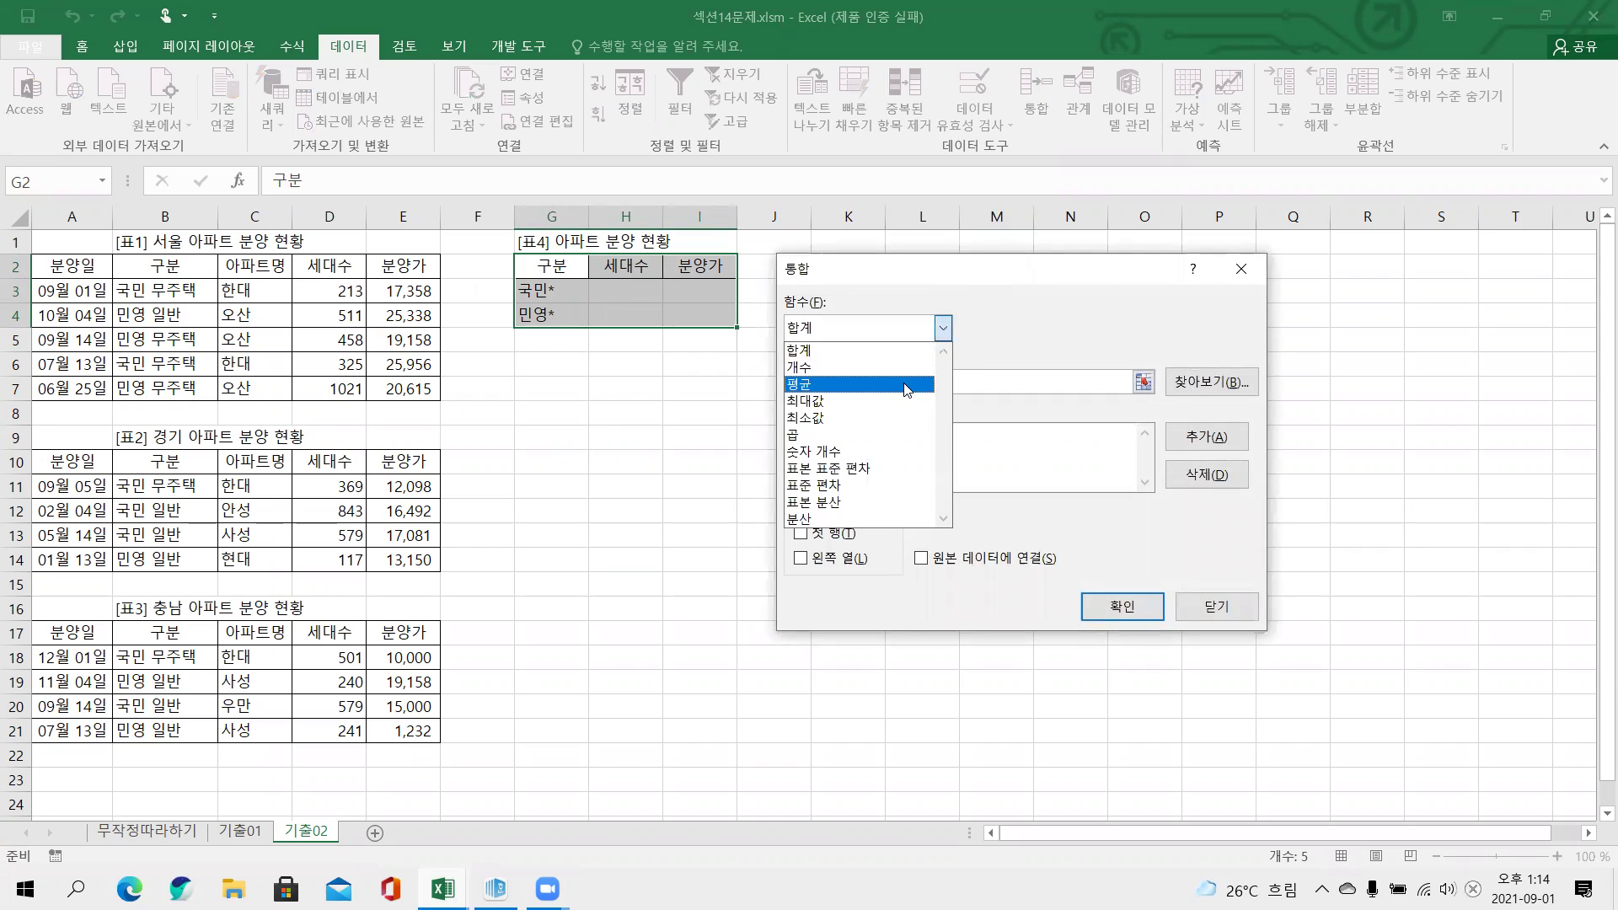
left_click(908, 385)
left_click(830, 536)
left_click(833, 558)
left_click_drag(855, 270, 826, 210)
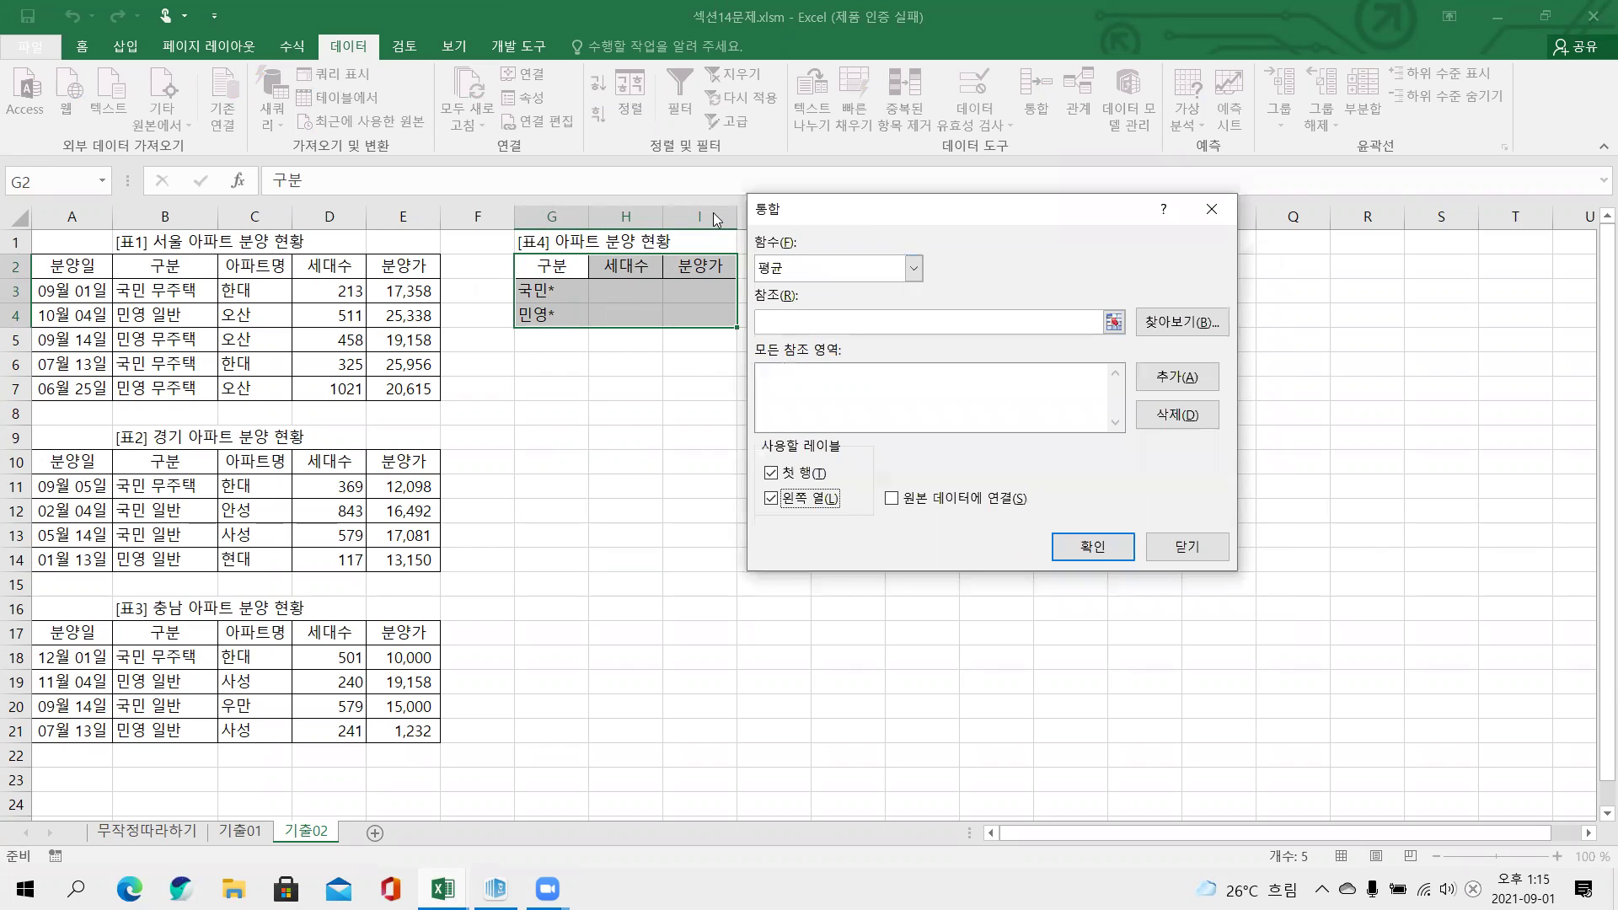
Outline the [표4] range, the 통합 command, the function field and the label options with blue annotation boxes
left_click_drag(518, 253, 739, 320)
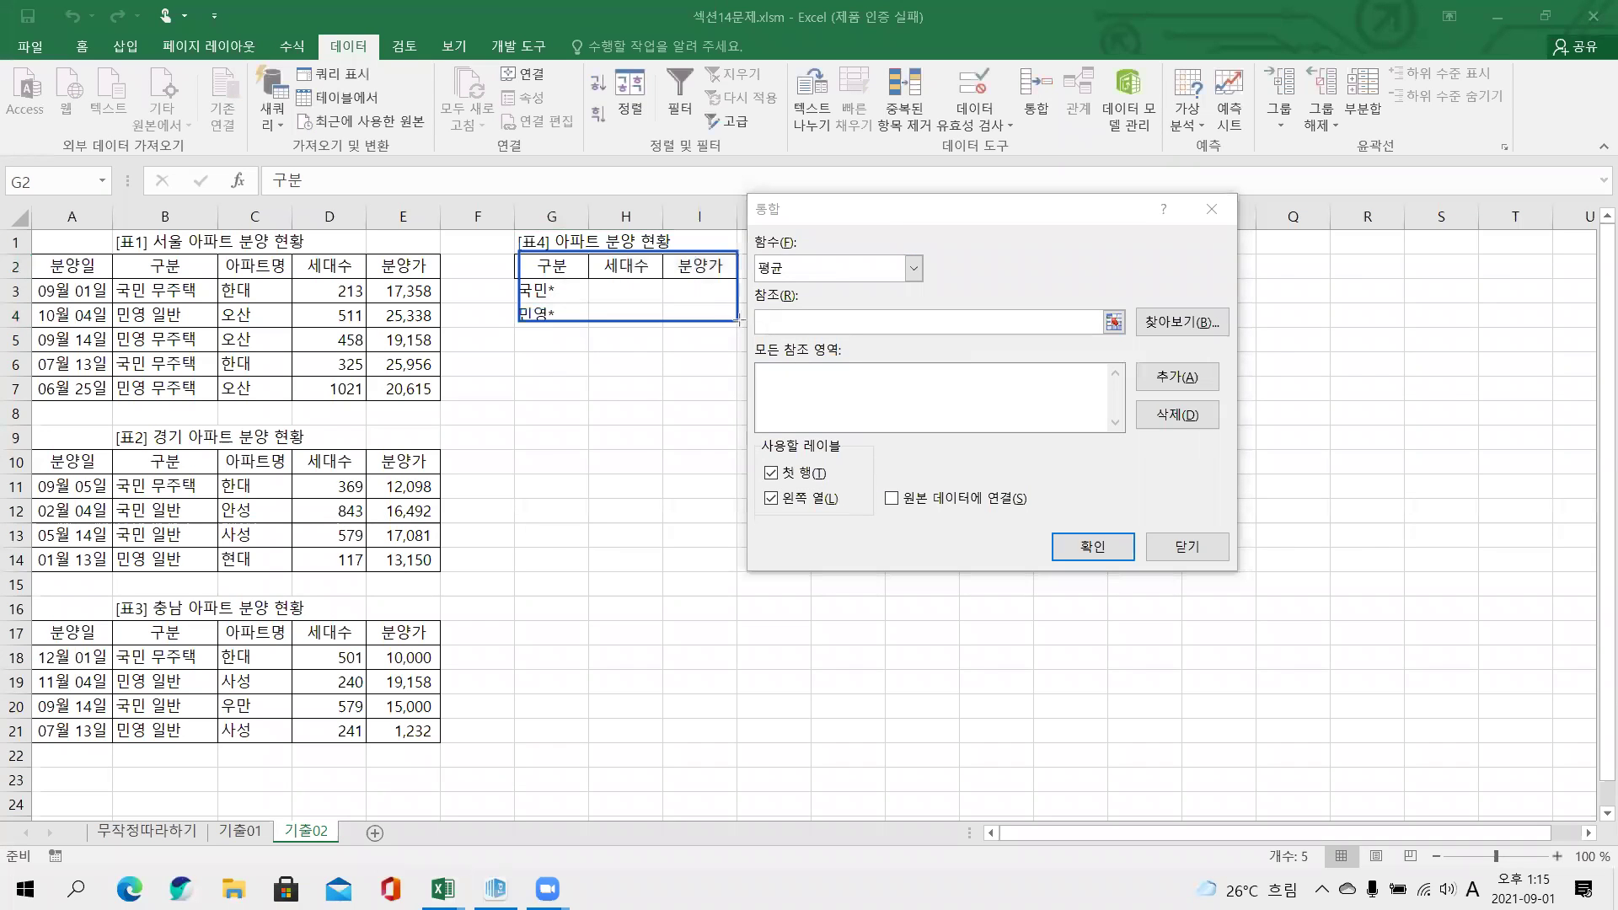
left_click_drag(996, 65, 1063, 149)
mouse_move(756, 241)
left_mouse_down()
mouse_move(792, 268)
mouse_move(911, 295)
left_mouse_up()
left_click_drag(750, 451, 845, 538)
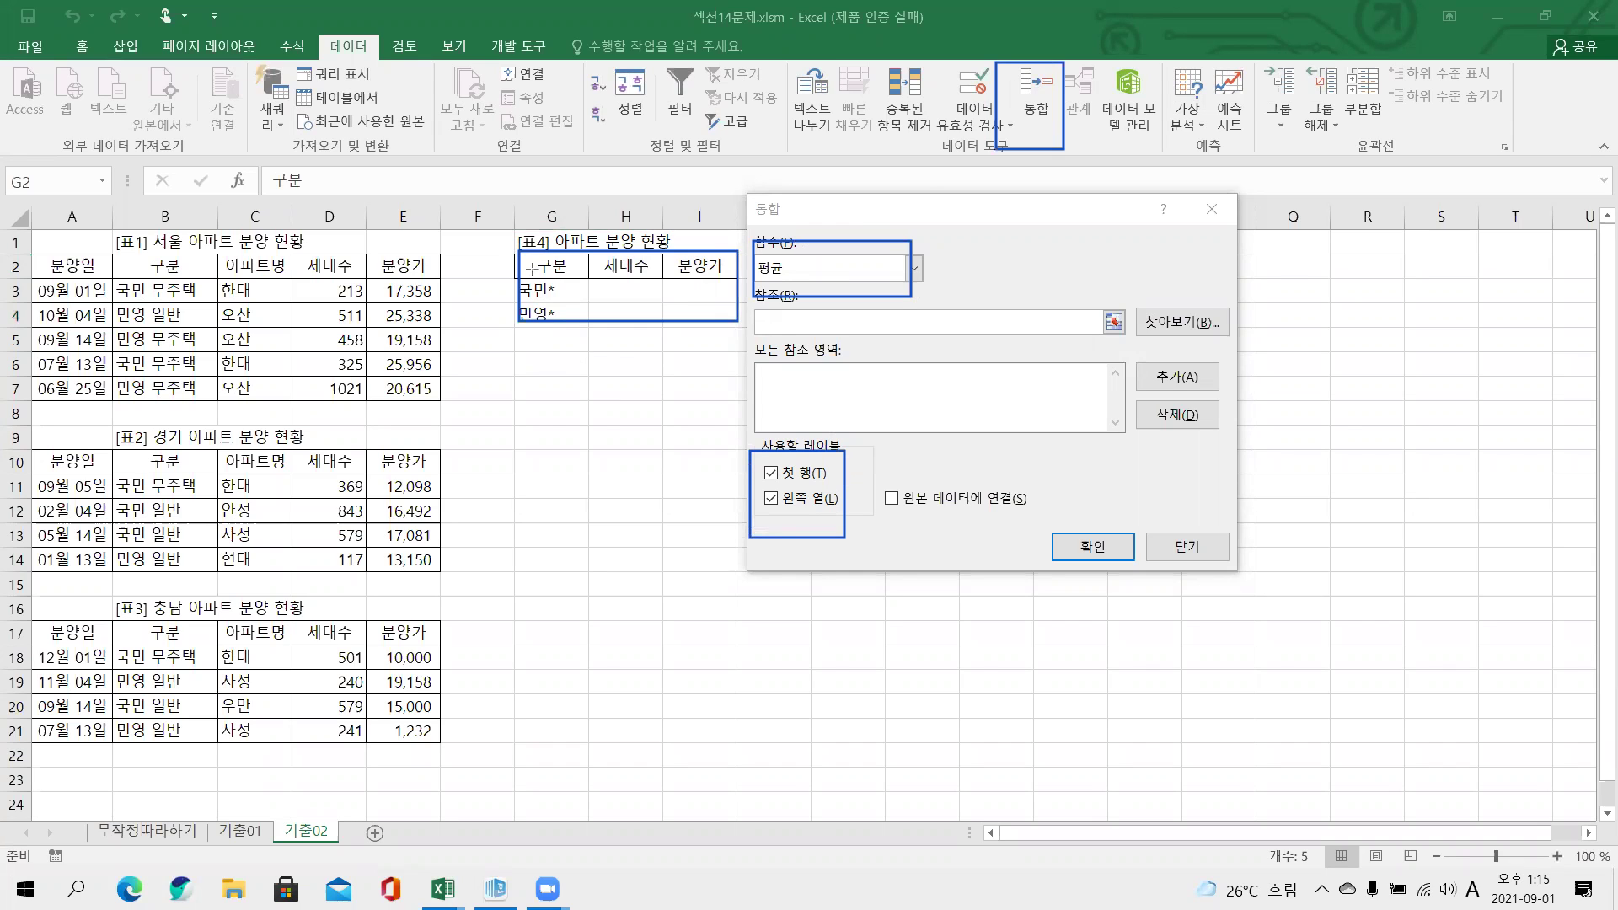
Outline the 세대수 and 분양가 headers of [표4] and the header rows of [표1], [표2] and [표3] in green
left_click(843, 322)
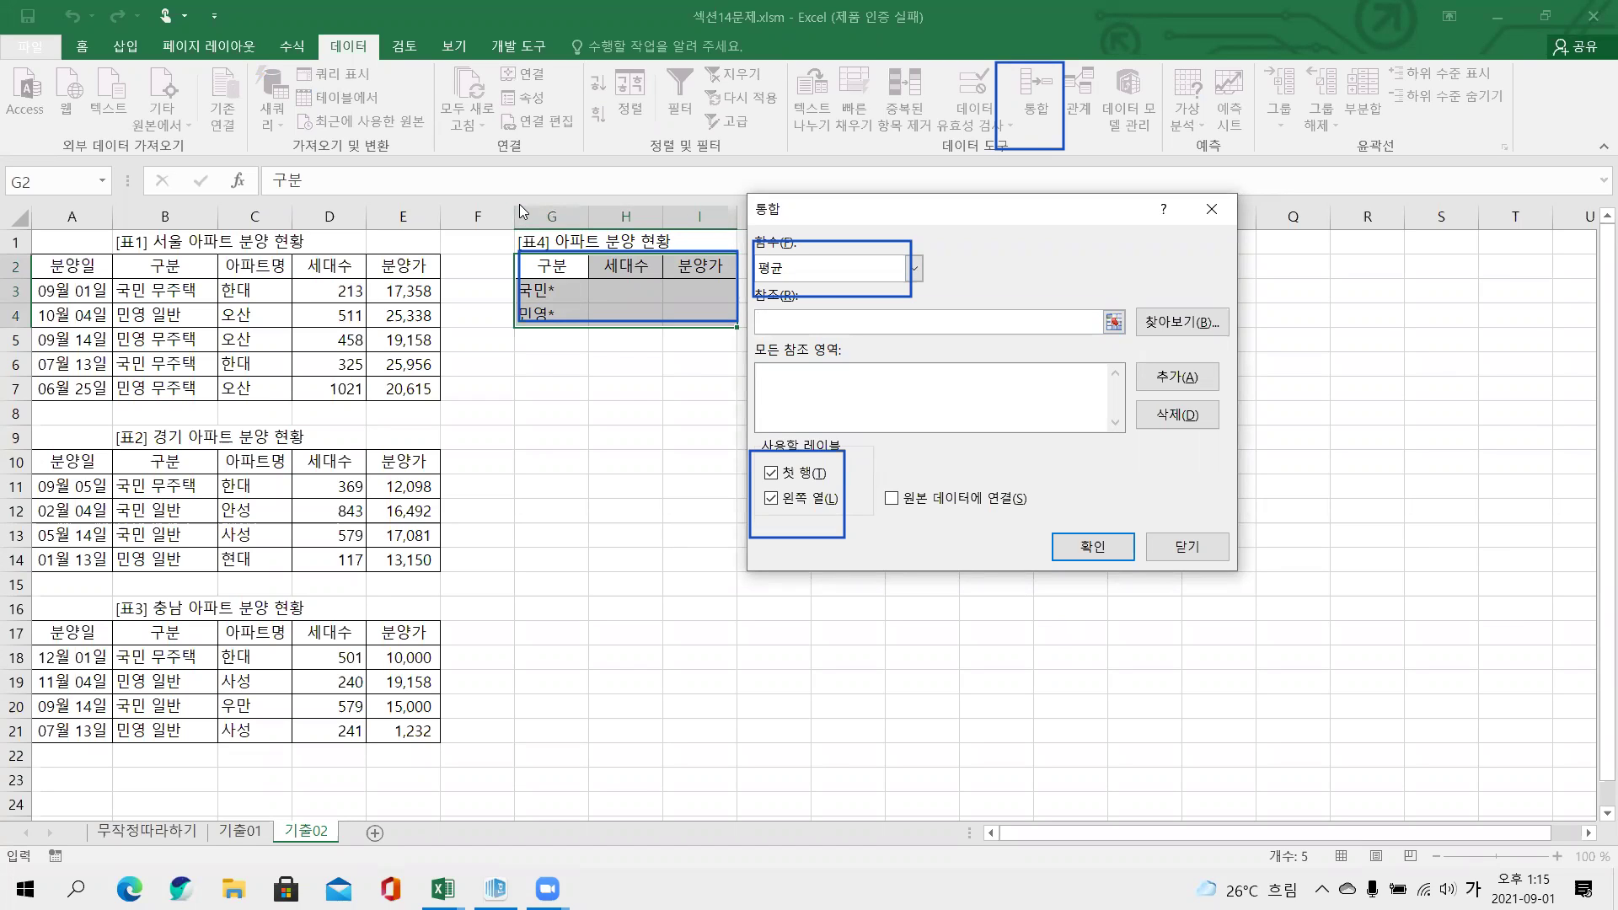
left_click(595, 249)
left_click_drag(595, 251, 728, 278)
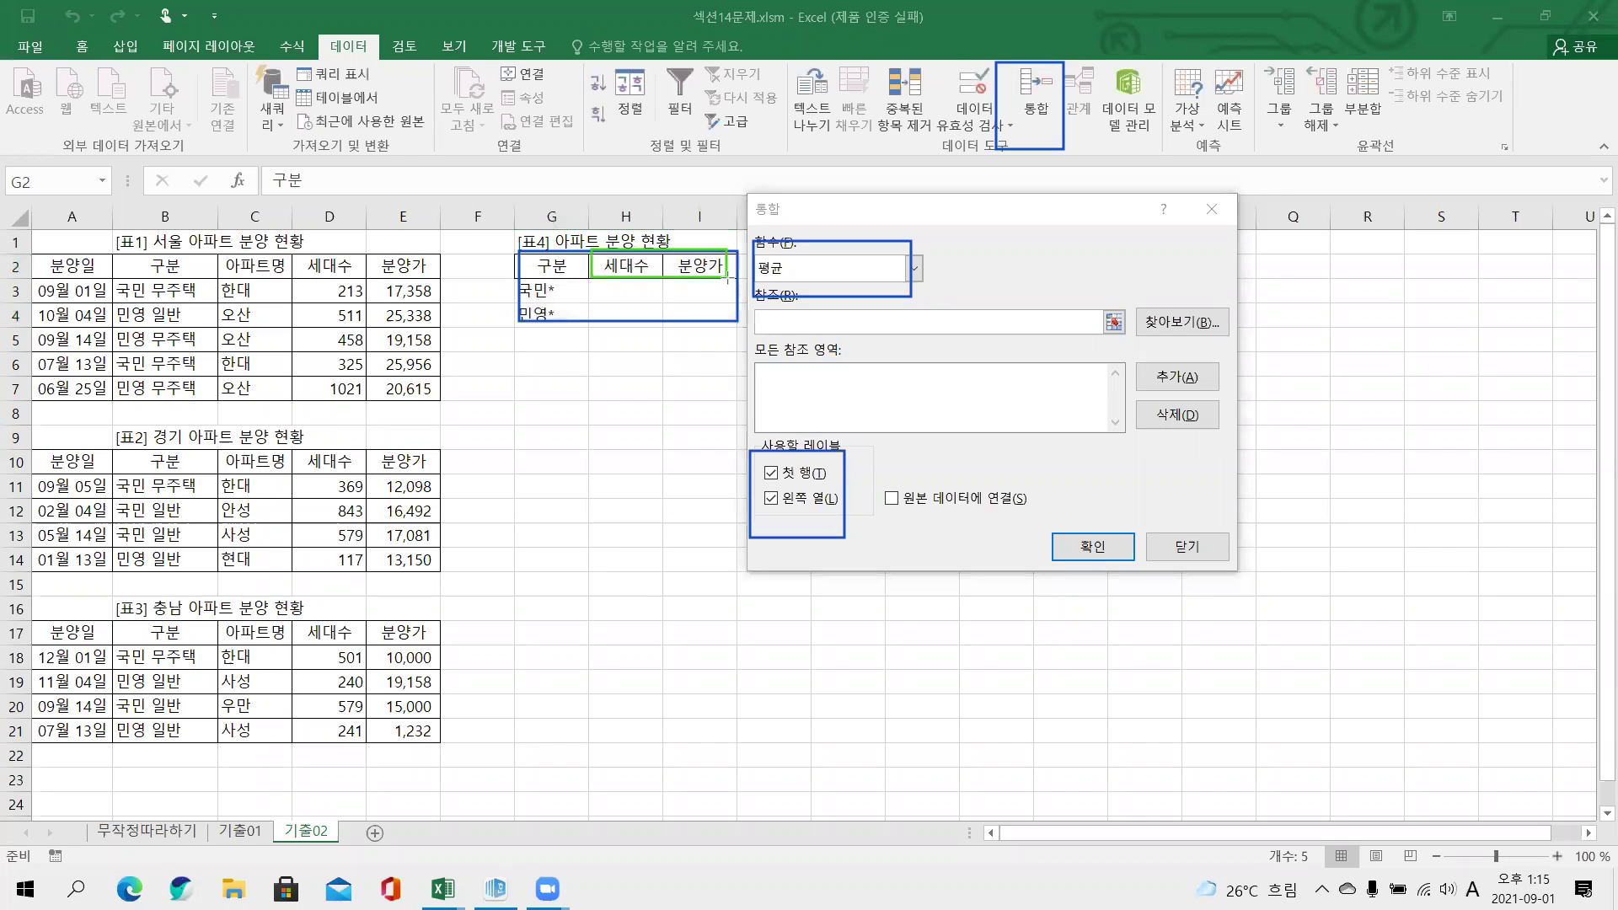
mouse_move(37, 252)
left_mouse_down()
mouse_move(245, 285)
mouse_move(429, 279)
left_mouse_up()
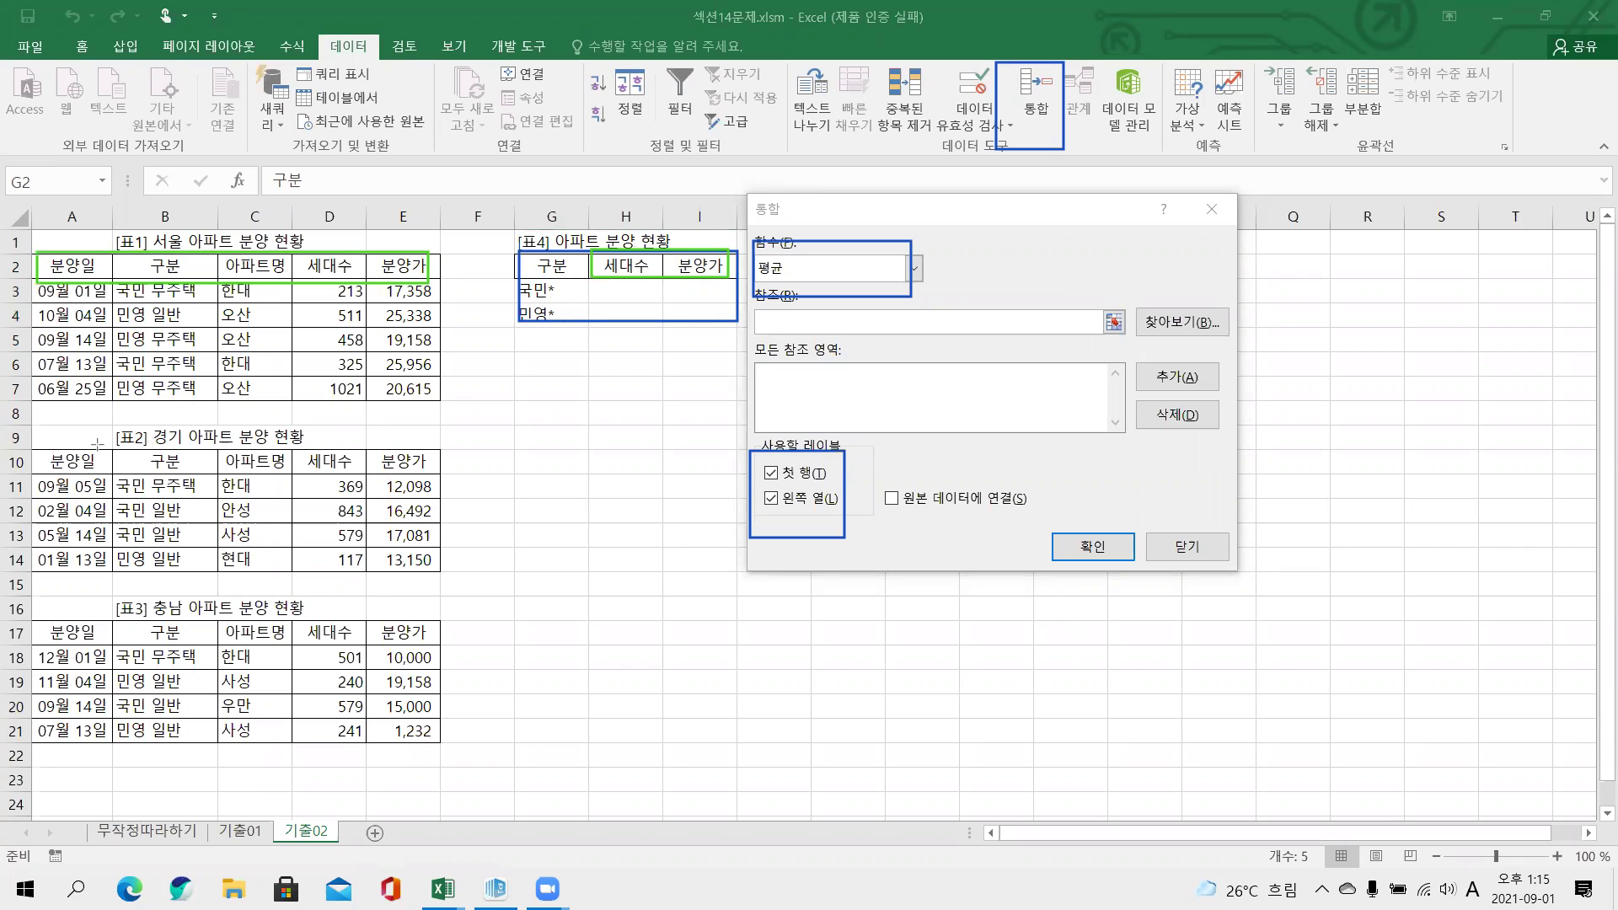
left_click_drag(34, 447, 438, 477)
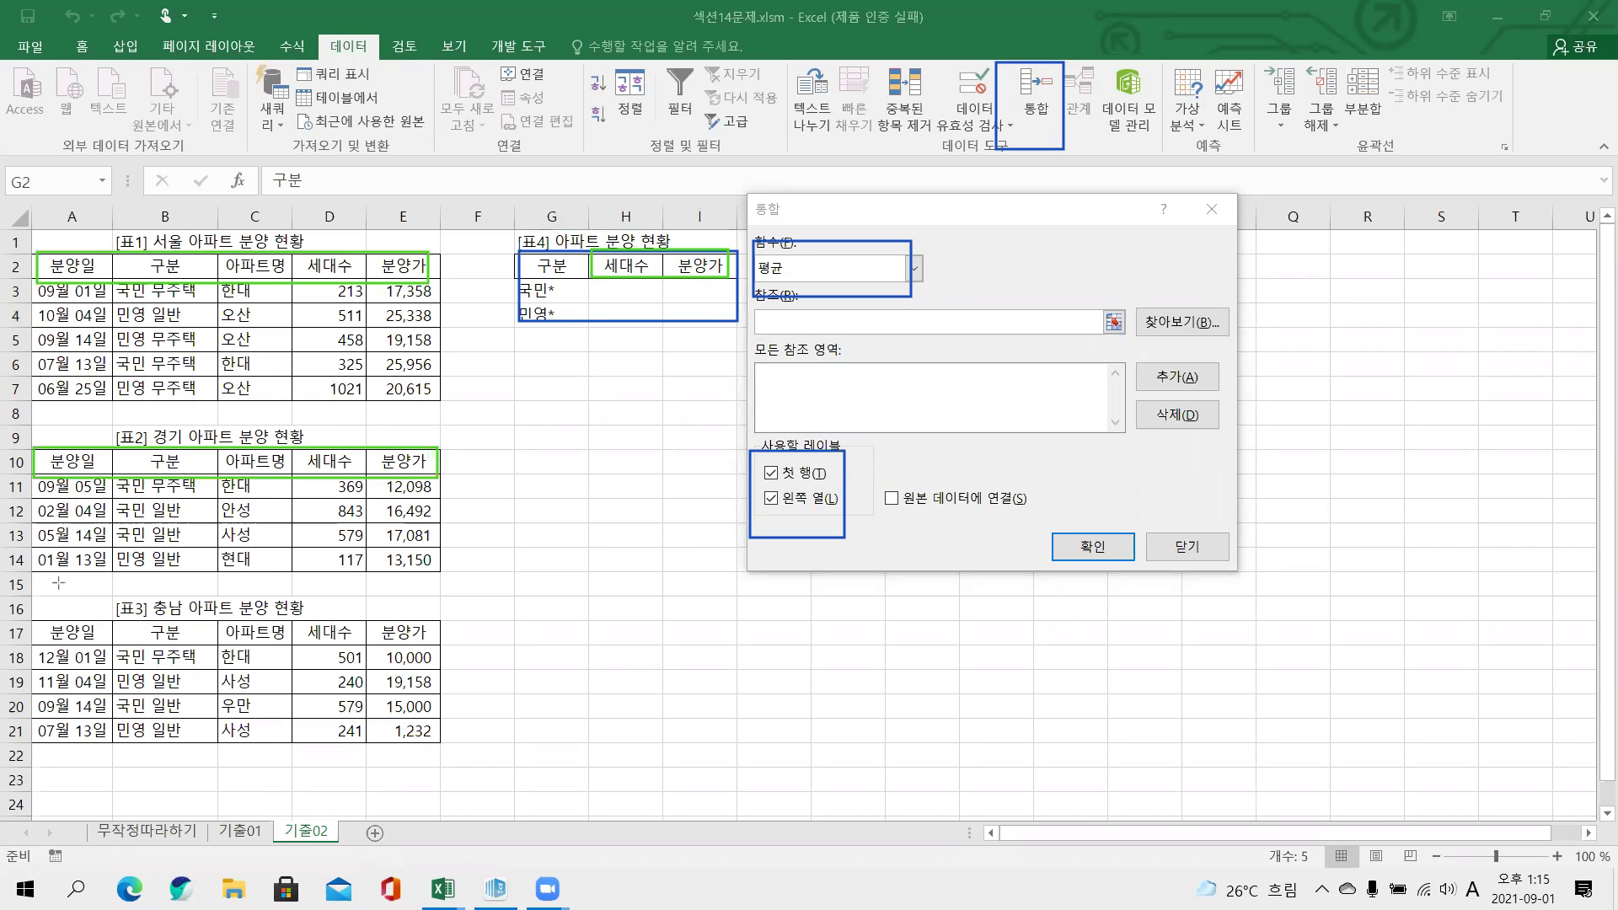
mouse_move(36, 616)
left_mouse_down()
mouse_move(132, 644)
mouse_move(363, 670)
mouse_move(432, 650)
left_mouse_up()
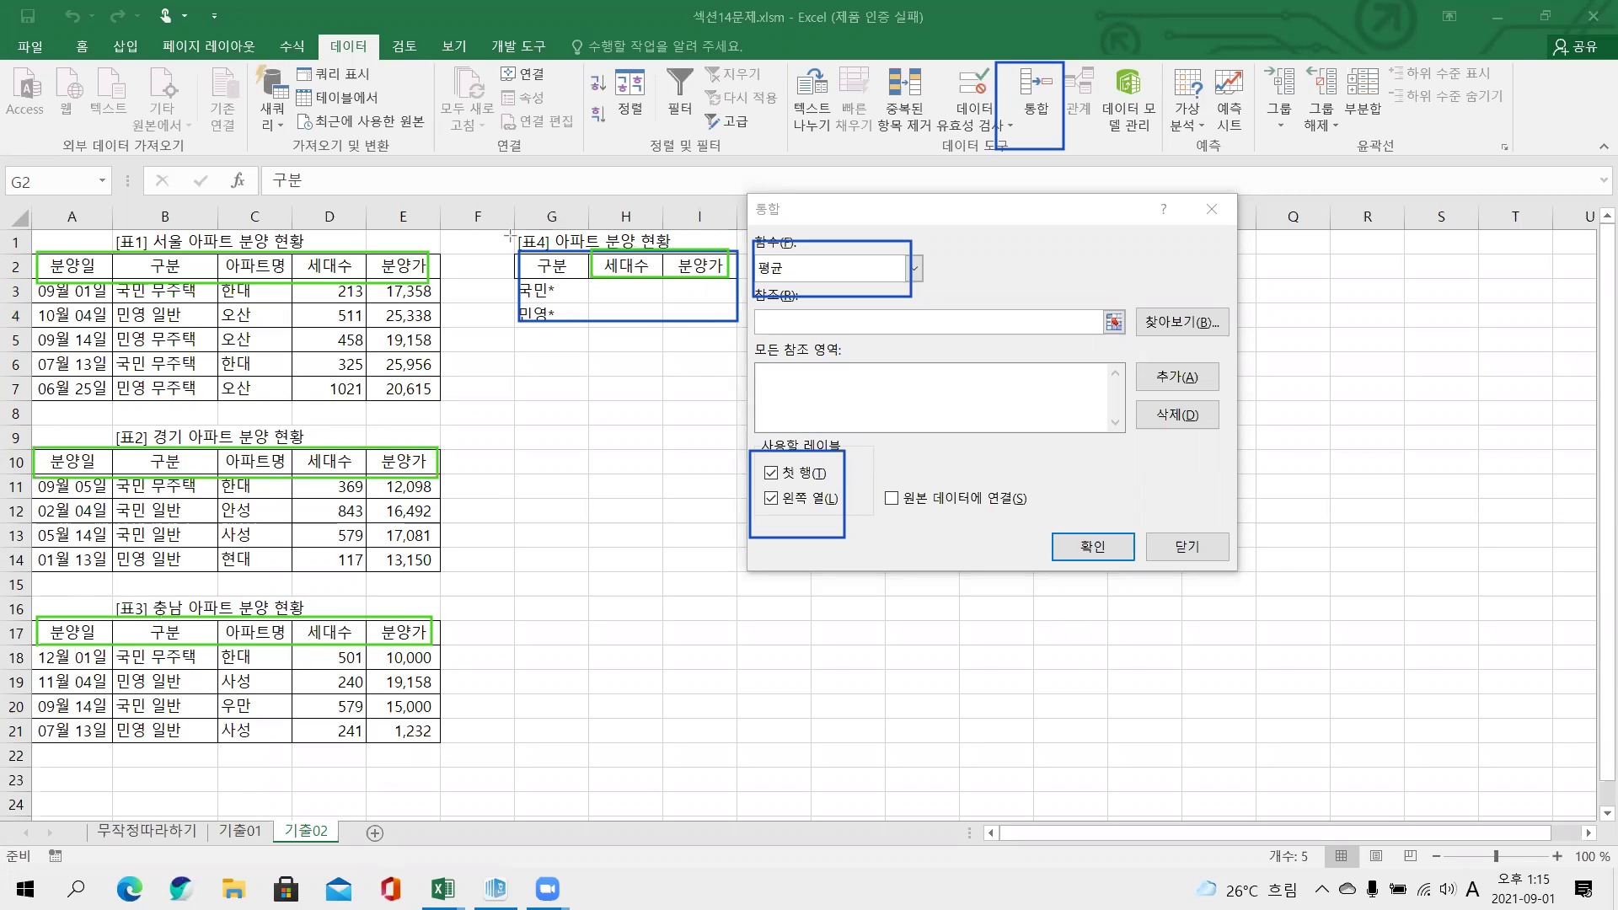
Outline the 구분 column of [표4] and the 분양일 columns of the three source tables in pink, and circle the [표4] 구분 column in red
left_click_drag(521, 264, 572, 327)
left_click_drag(48, 282, 107, 406)
left_click_drag(39, 474, 113, 572)
mouse_move(35, 647)
left_mouse_down()
mouse_move(101, 700)
mouse_move(113, 742)
left_mouse_up()
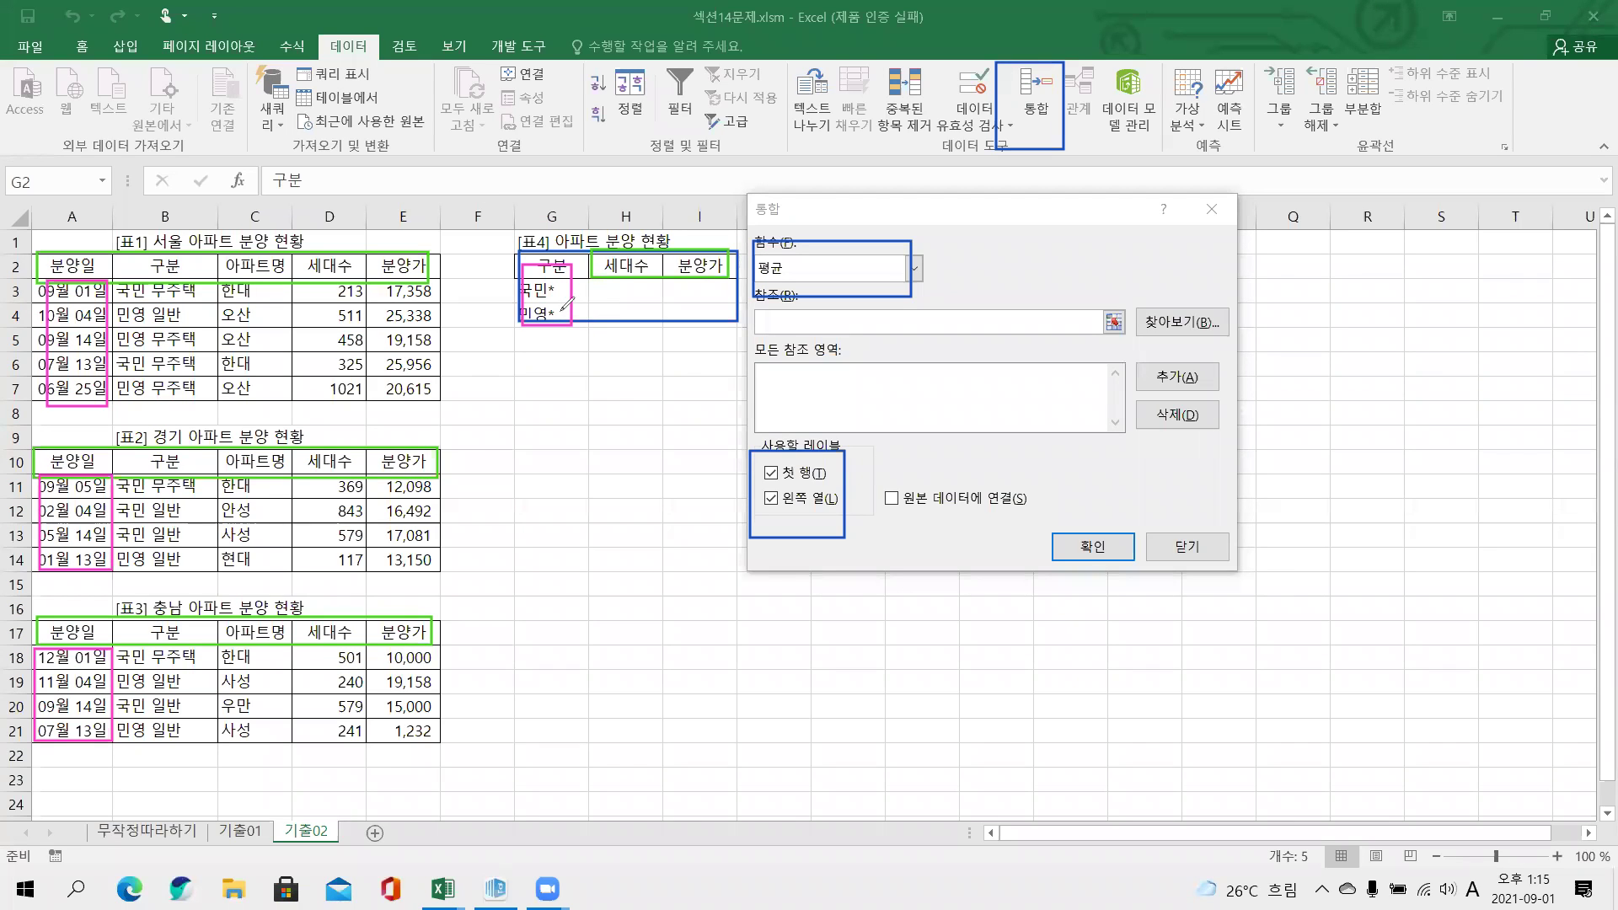
mouse_move(561, 346)
left_mouse_down()
mouse_move(534, 321)
mouse_move(537, 246)
mouse_move(583, 271)
mouse_move(552, 358)
left_mouse_up()
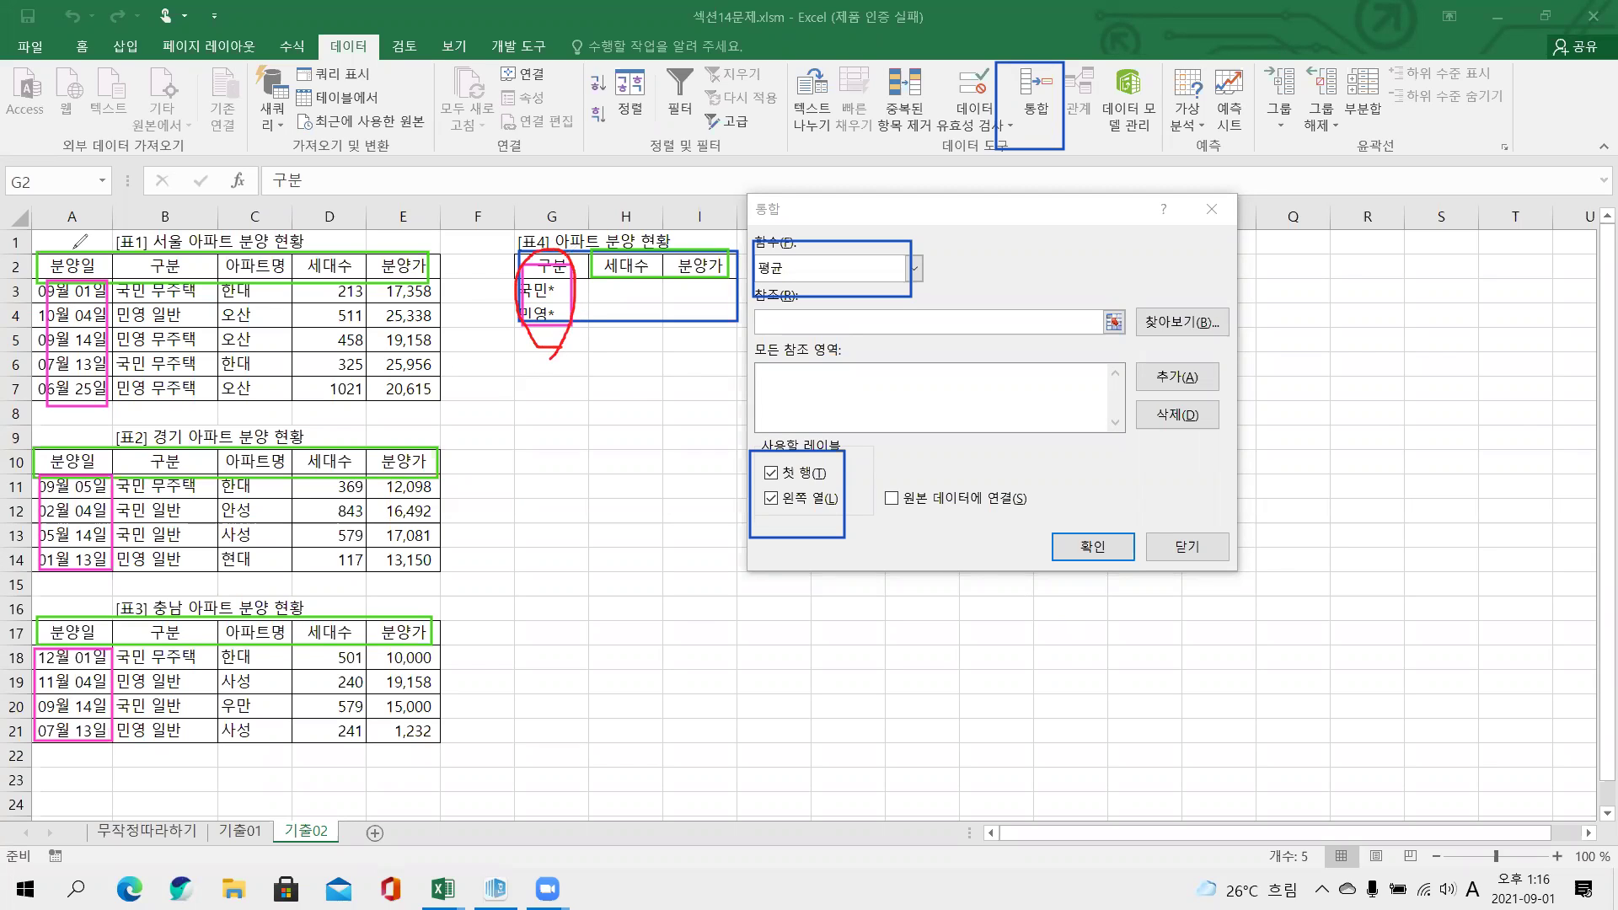
Cross out the 분양일 columns of [표1], [표2] and [표3] in red, and outline the 구분 to 분양가 range of [표1]
mouse_move(86, 259)
left_mouse_down()
mouse_move(42, 370)
mouse_move(73, 317)
mouse_move(89, 364)
left_mouse_up()
mouse_move(79, 460)
left_mouse_down()
mouse_move(53, 560)
mouse_move(87, 560)
left_mouse_up()
mouse_move(91, 622)
left_mouse_down()
mouse_move(44, 735)
mouse_move(85, 732)
left_mouse_up()
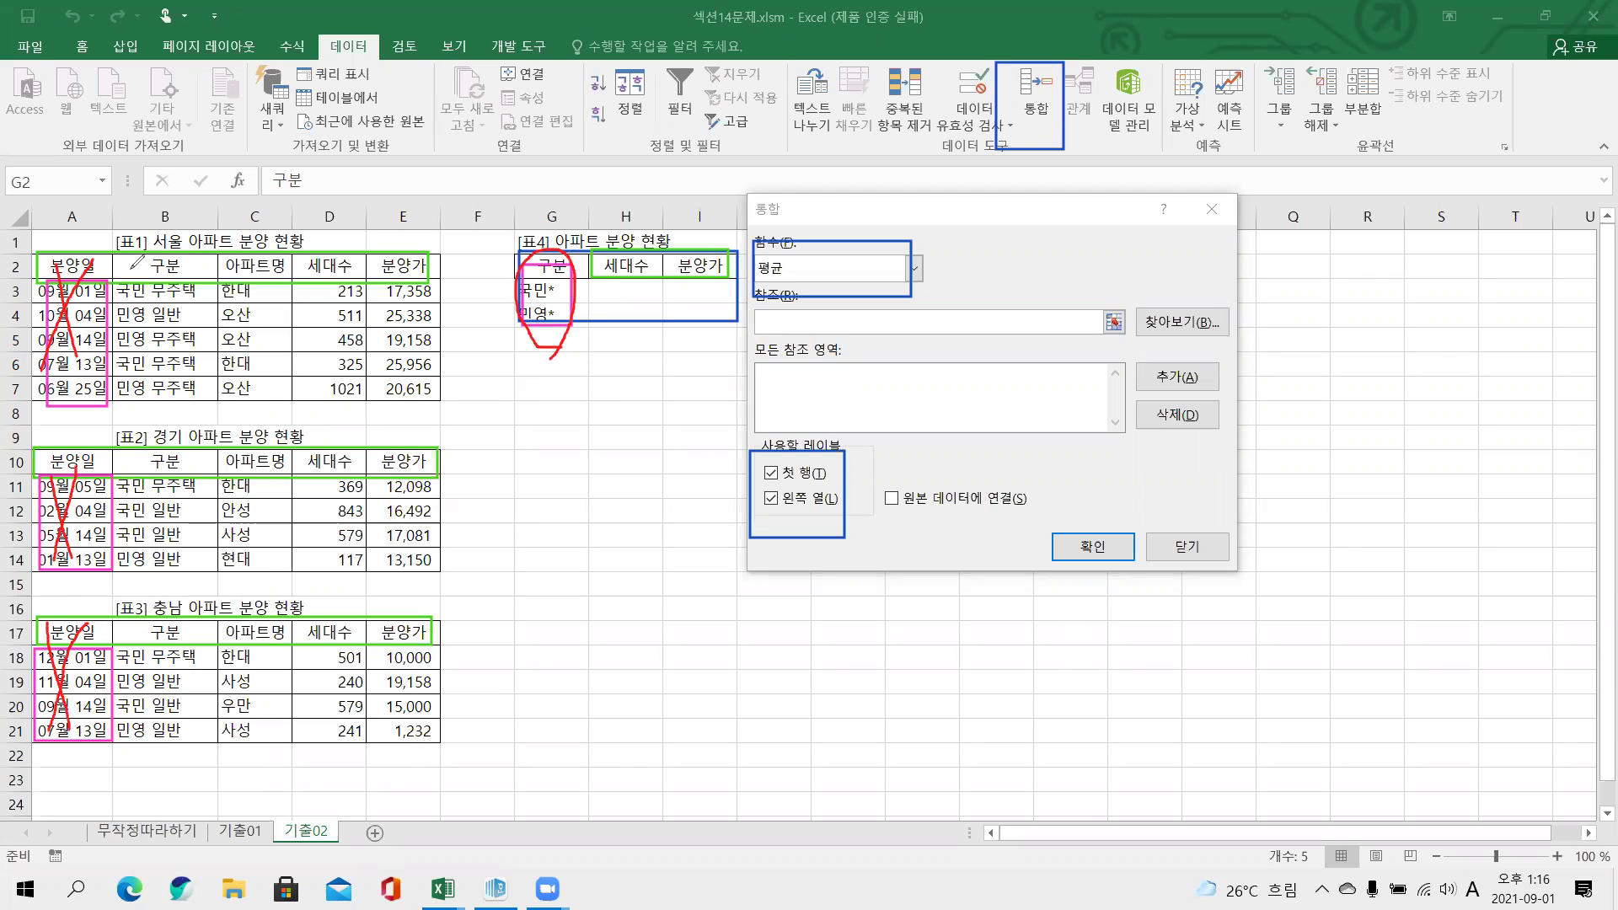
mouse_move(119, 249)
left_mouse_down()
mouse_move(116, 393)
mouse_move(192, 417)
mouse_move(438, 419)
mouse_move(447, 257)
mouse_move(397, 236)
mouse_move(121, 246)
left_mouse_up()
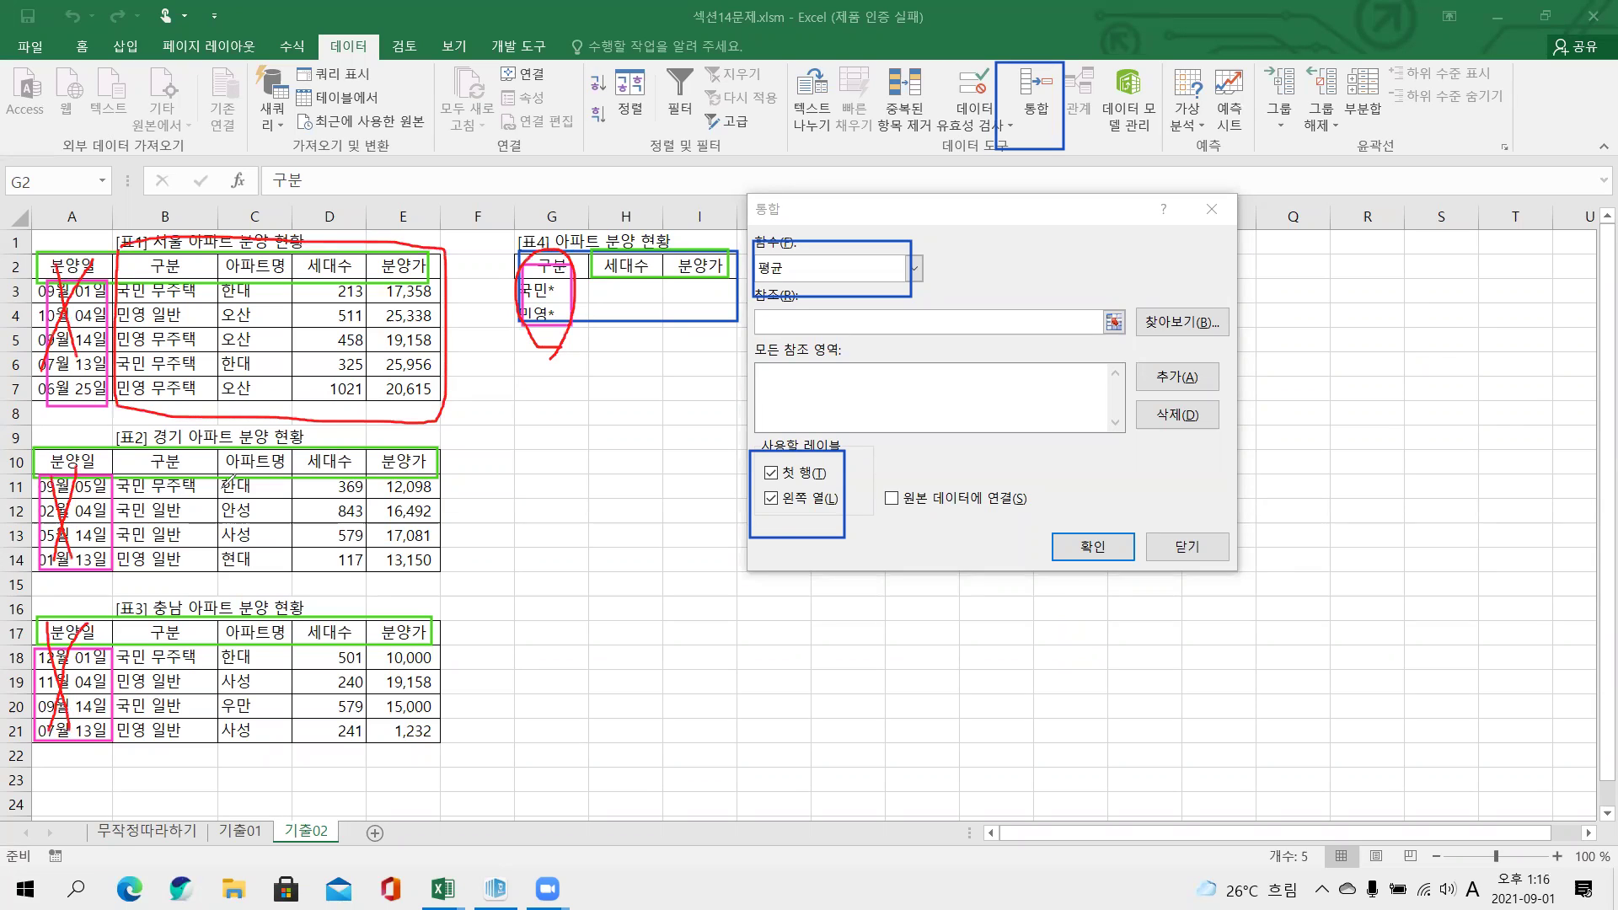
Mark in red the 왼쪽 열 option, the 아파트명 header of [표1], and the header labels of [표4] and [표1]
left_click_drag(740, 513, 834, 509)
mouse_move(275, 290)
left_mouse_down()
mouse_move(269, 223)
mouse_move(286, 282)
mouse_move(262, 297)
left_mouse_up()
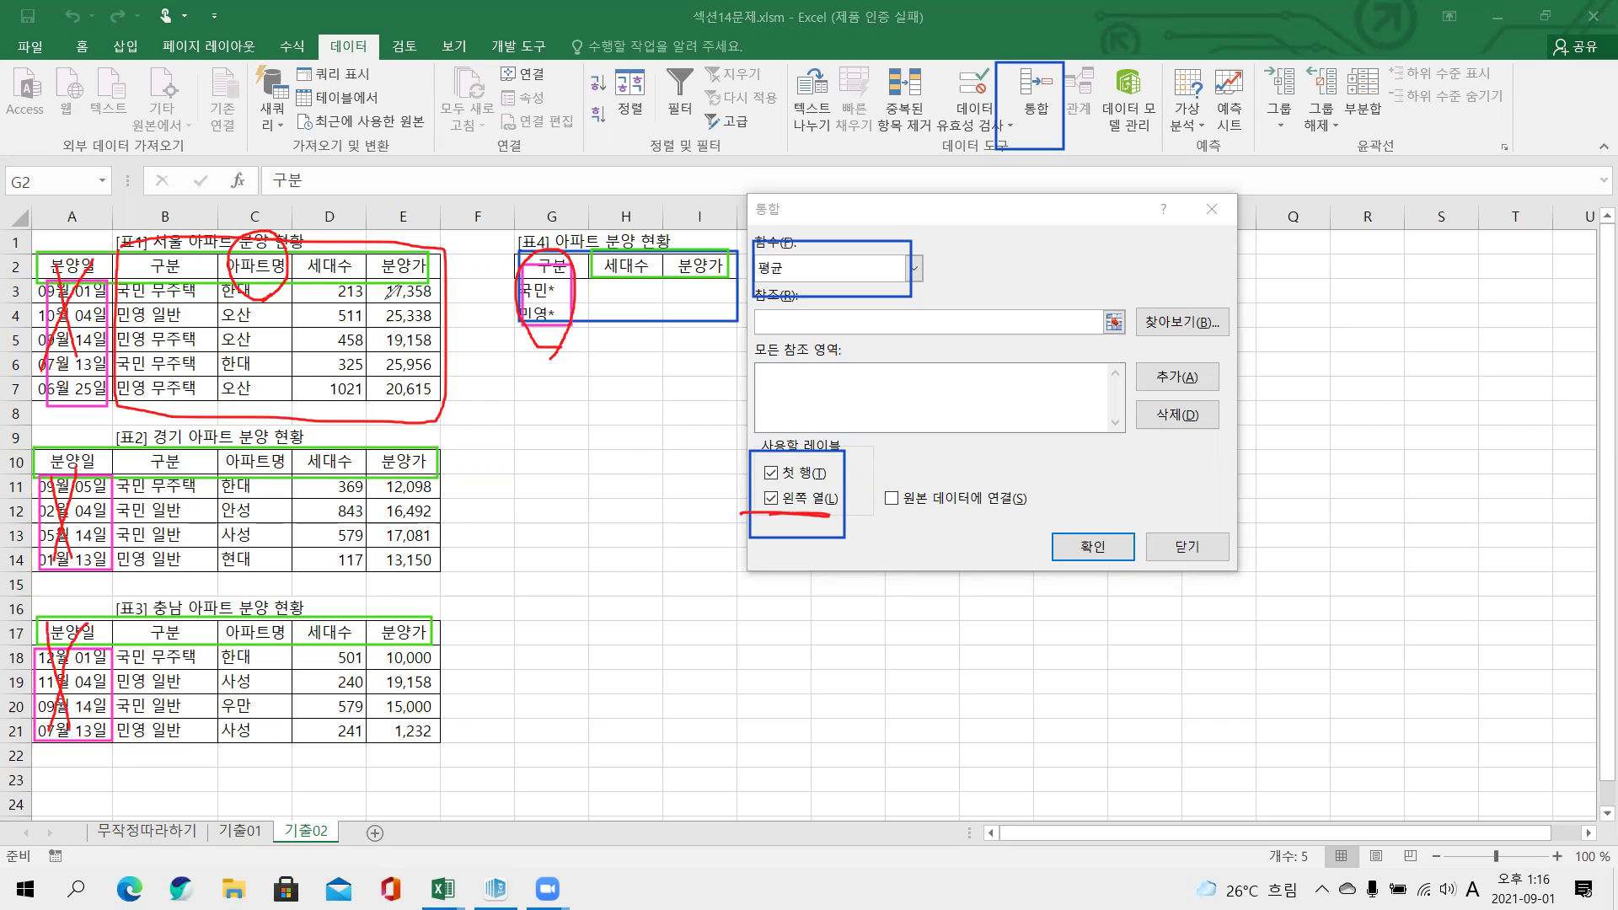
left_click_drag(603, 276, 721, 275)
left_click_drag(127, 273, 431, 275)
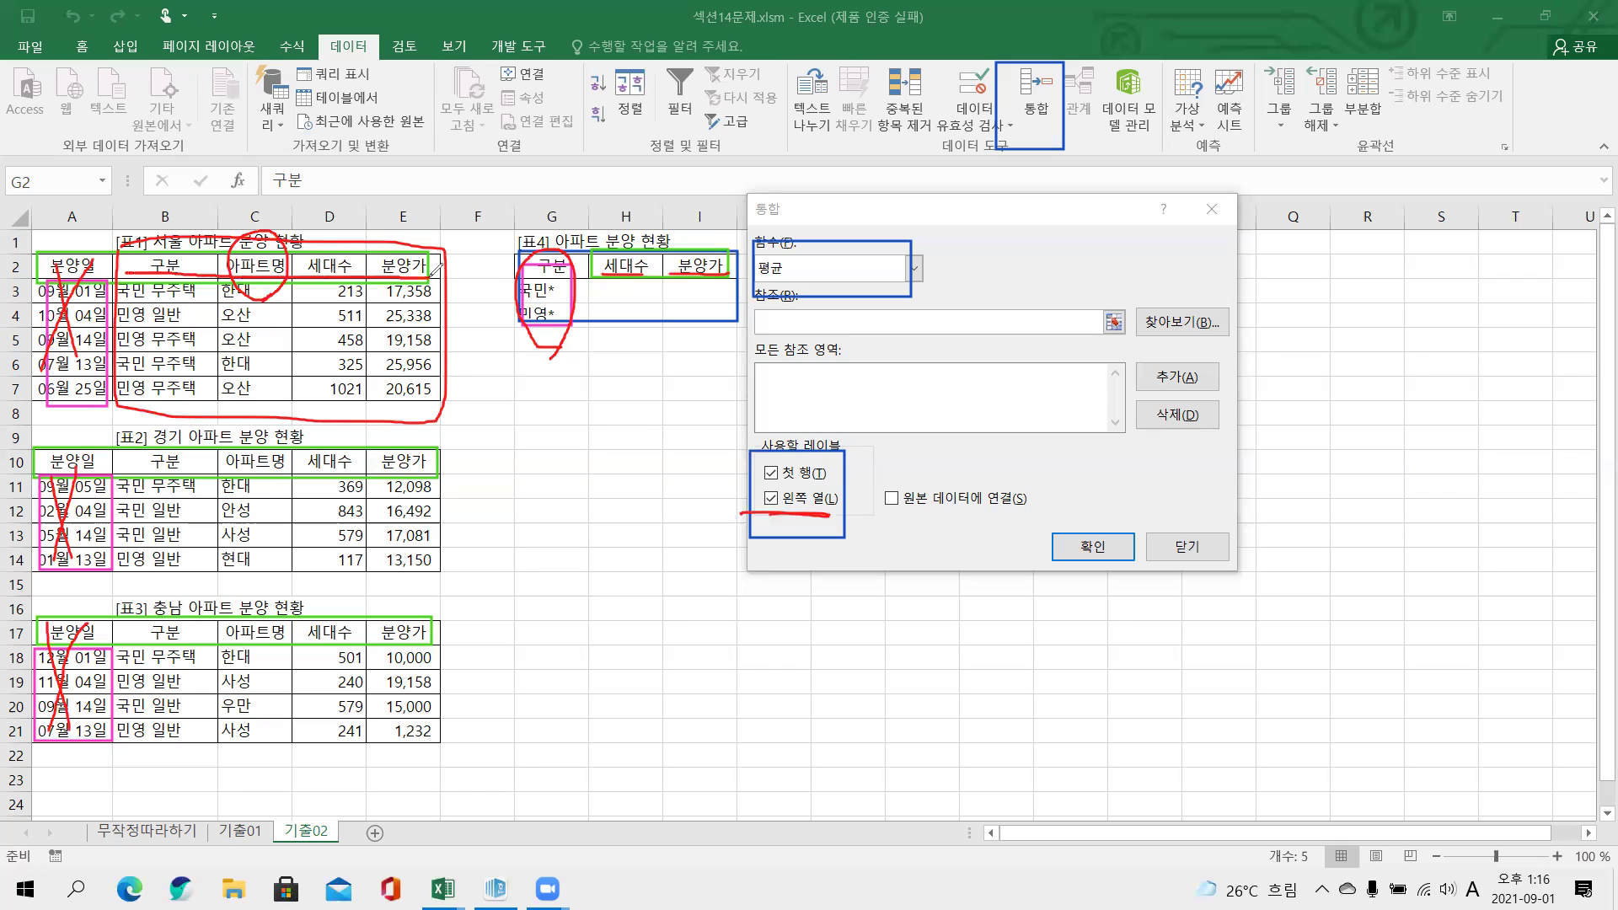
Cross out 아파트명 in the three source tables in red, and clear all annotations from the screen
left_click_drag(284, 242, 237, 305)
left_click_drag(234, 220, 275, 303)
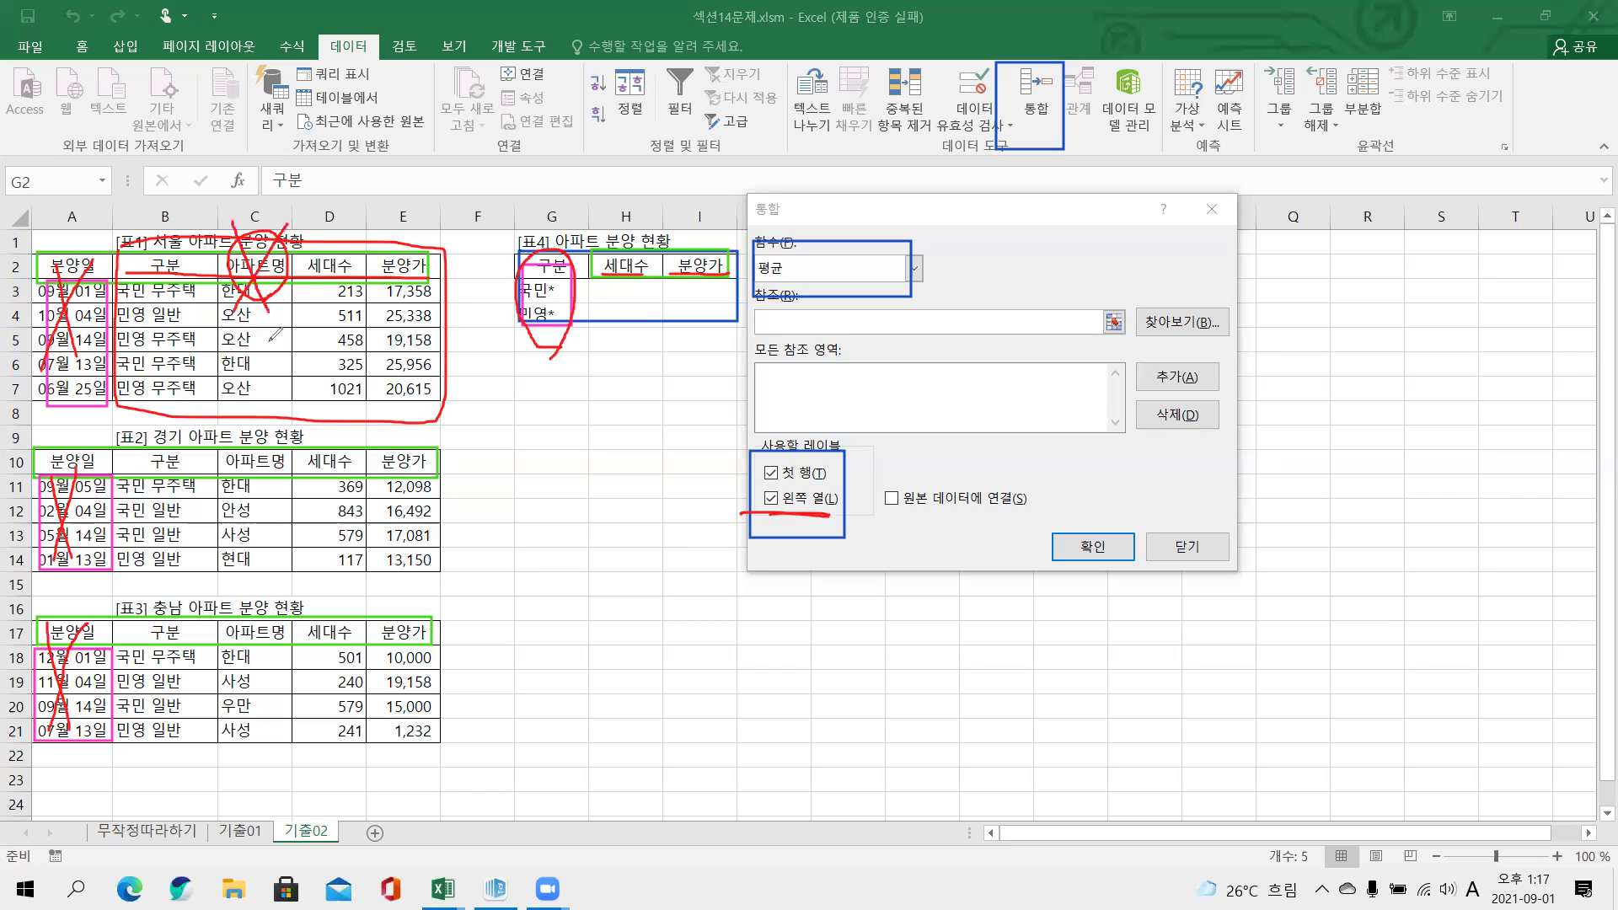
left_click_drag(282, 442, 229, 560)
left_click_drag(233, 461, 263, 575)
mouse_move(271, 622)
left_mouse_down()
mouse_move(226, 731)
mouse_move(253, 670)
mouse_move(277, 714)
left_mouse_up()
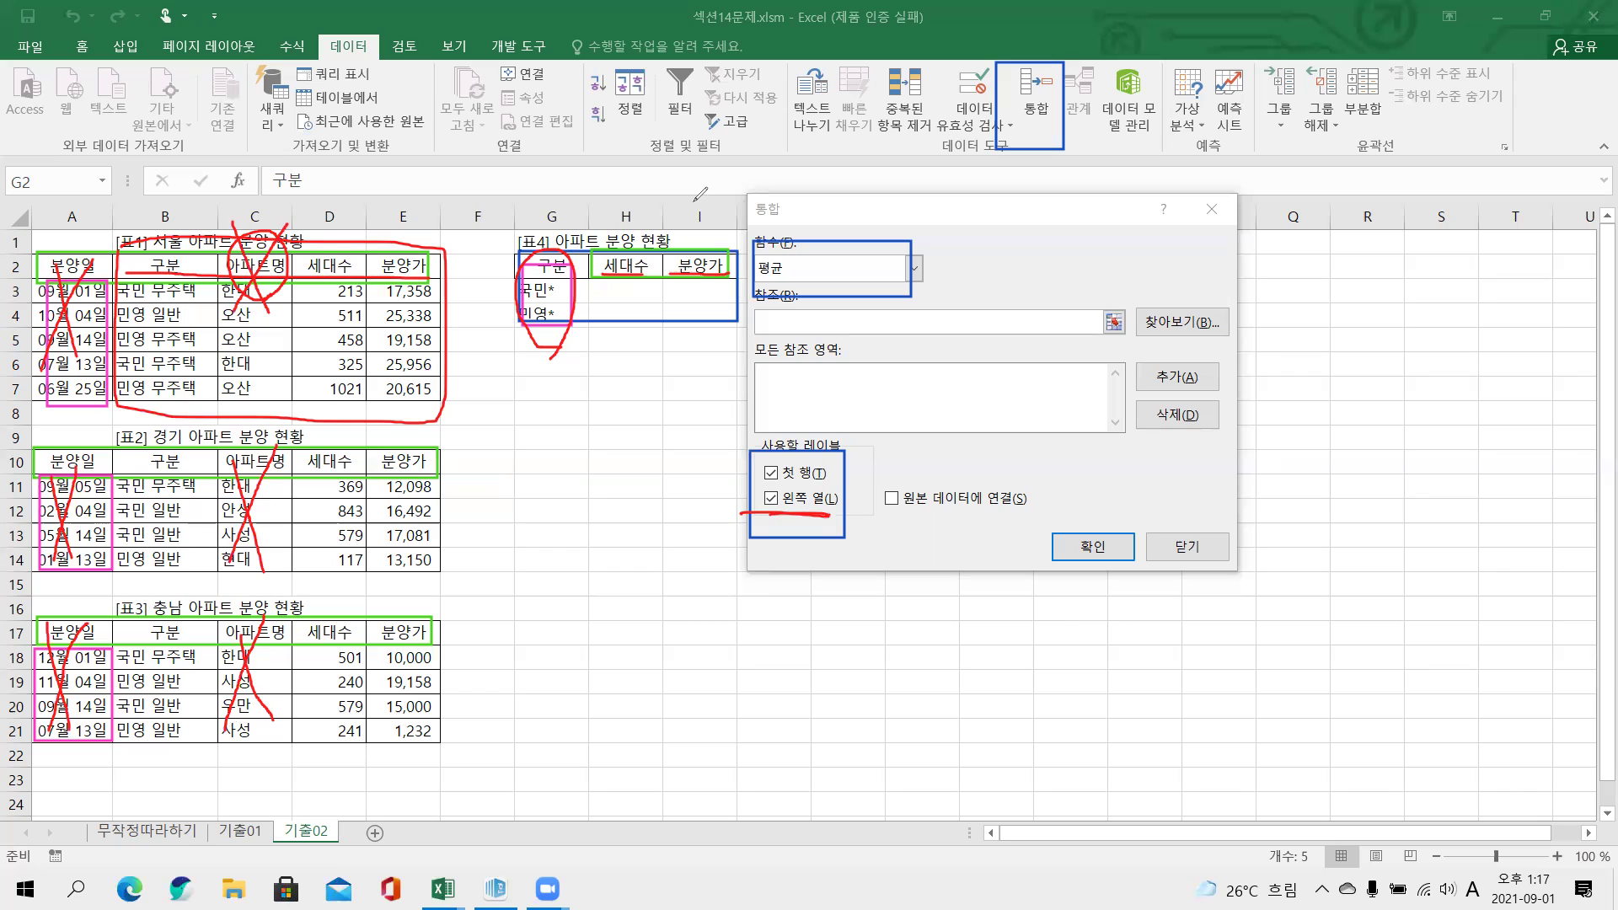
key("e")
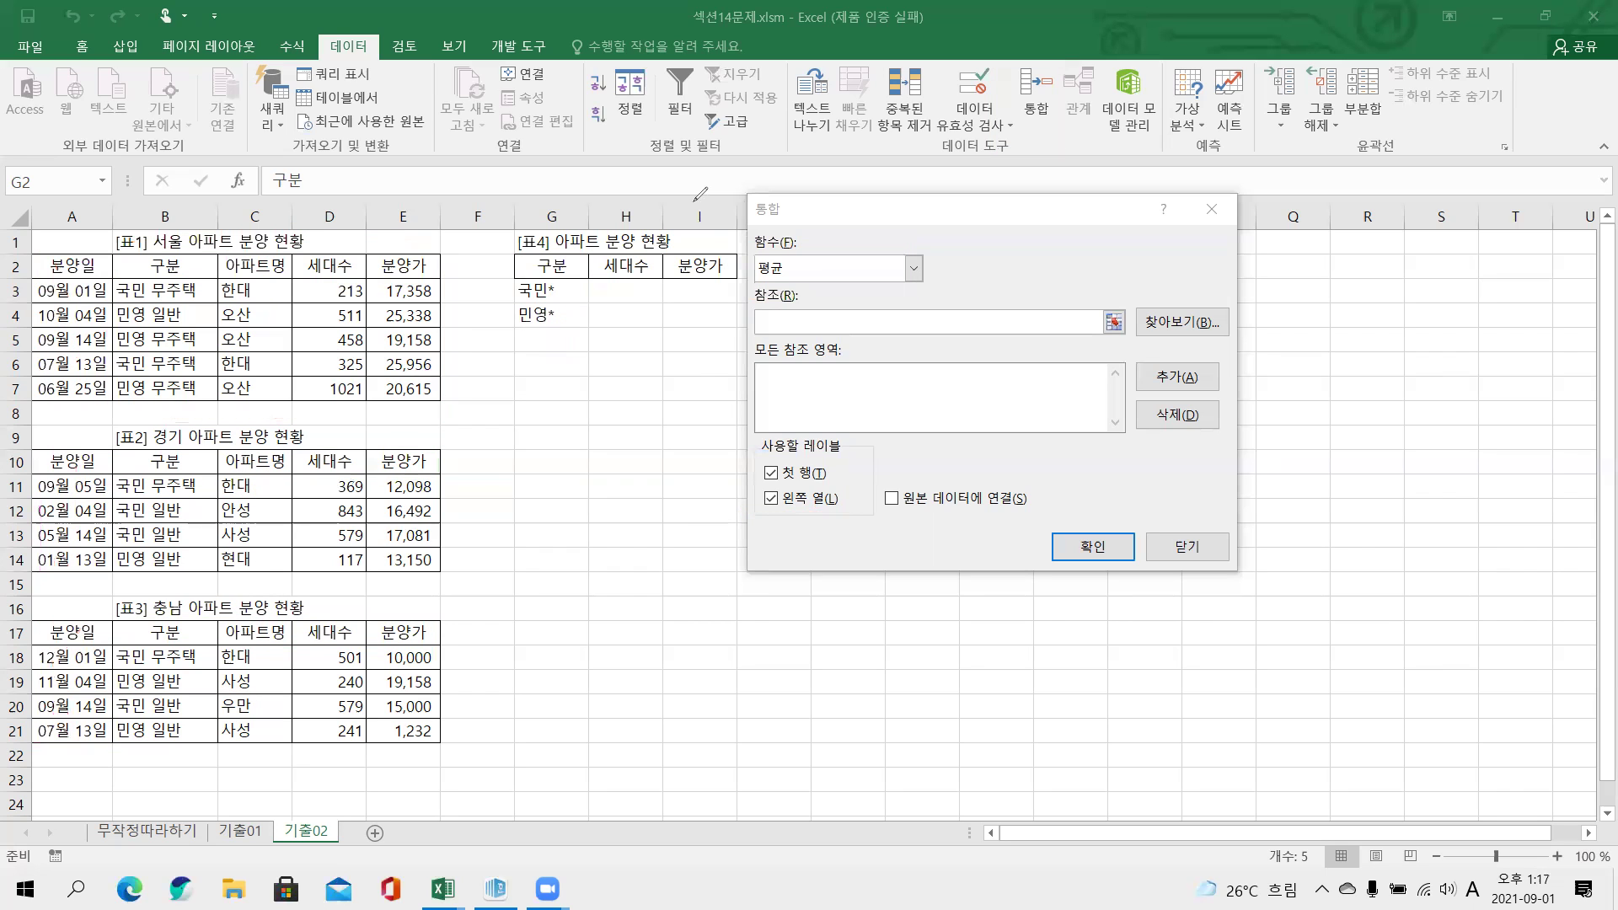
Add $B$2:$E$7, $B$10:$E$14 and $B$17:$E$21 as consolidation references and run the consolidation into [표4]
left_click(777, 323)
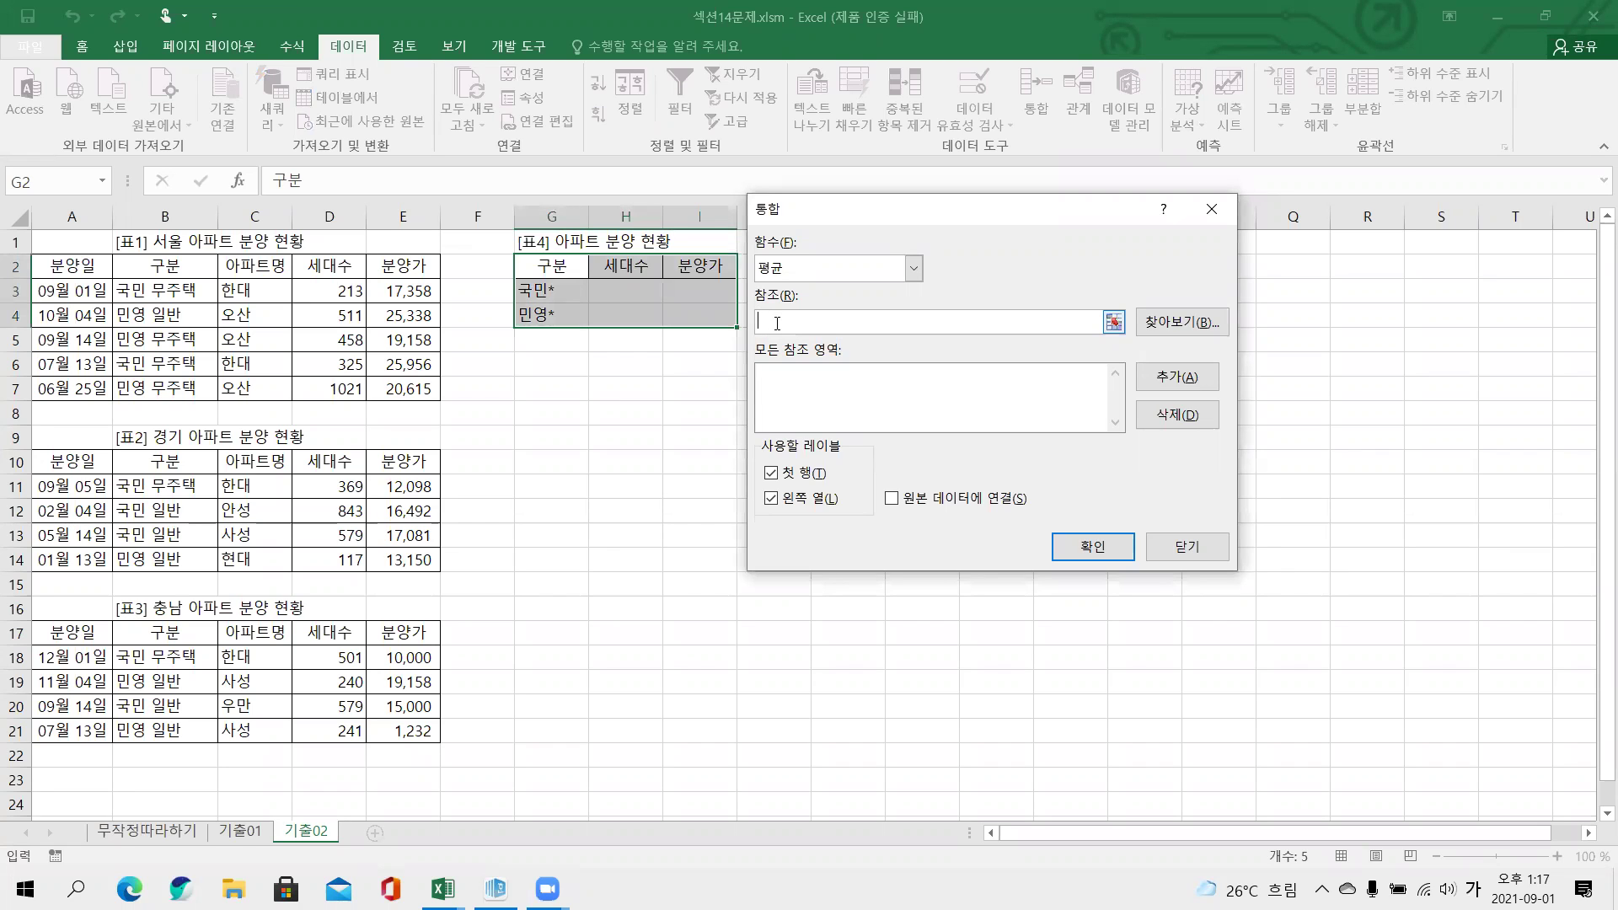
left_click_drag(157, 265, 384, 391)
left_click(1177, 377)
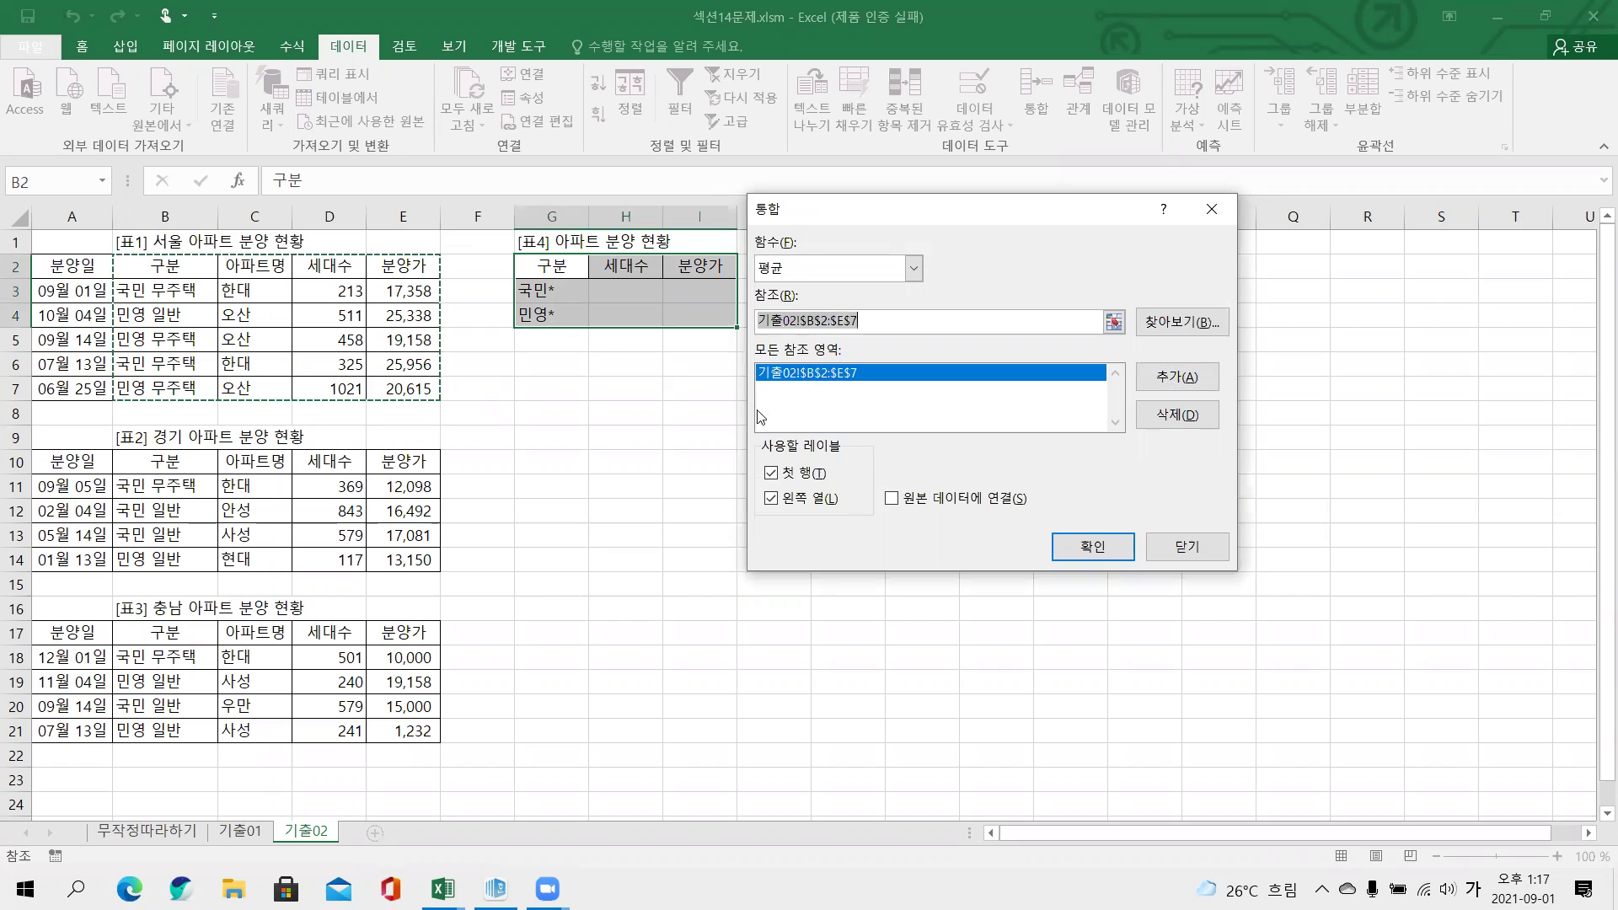
left_click_drag(160, 461, 433, 558)
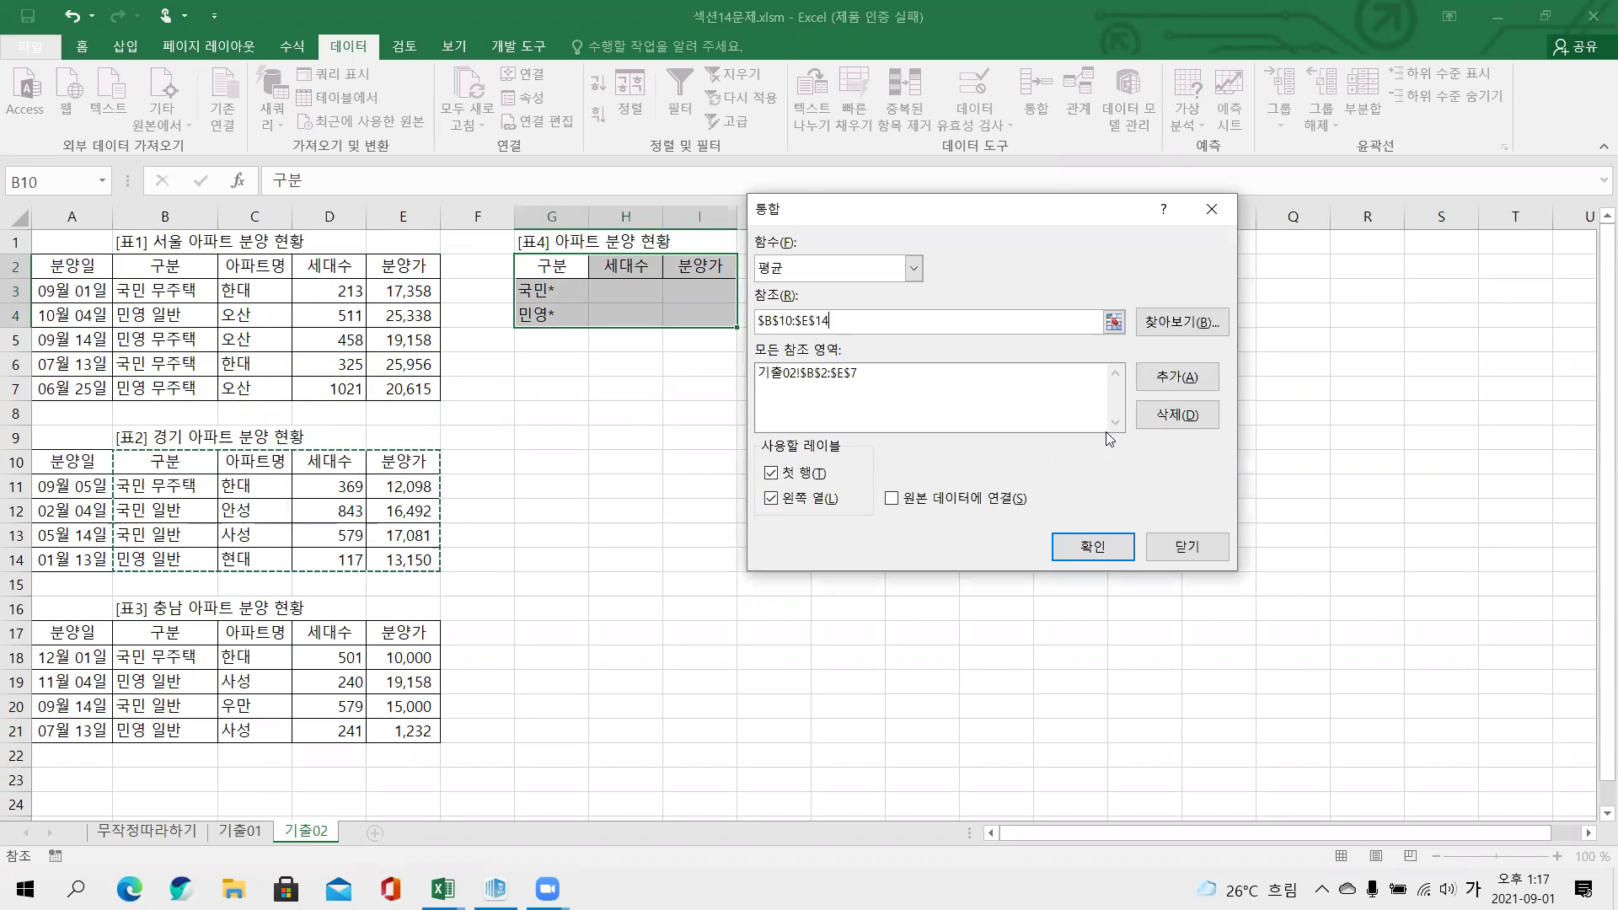
left_click(1177, 377)
left_click_drag(161, 632, 418, 730)
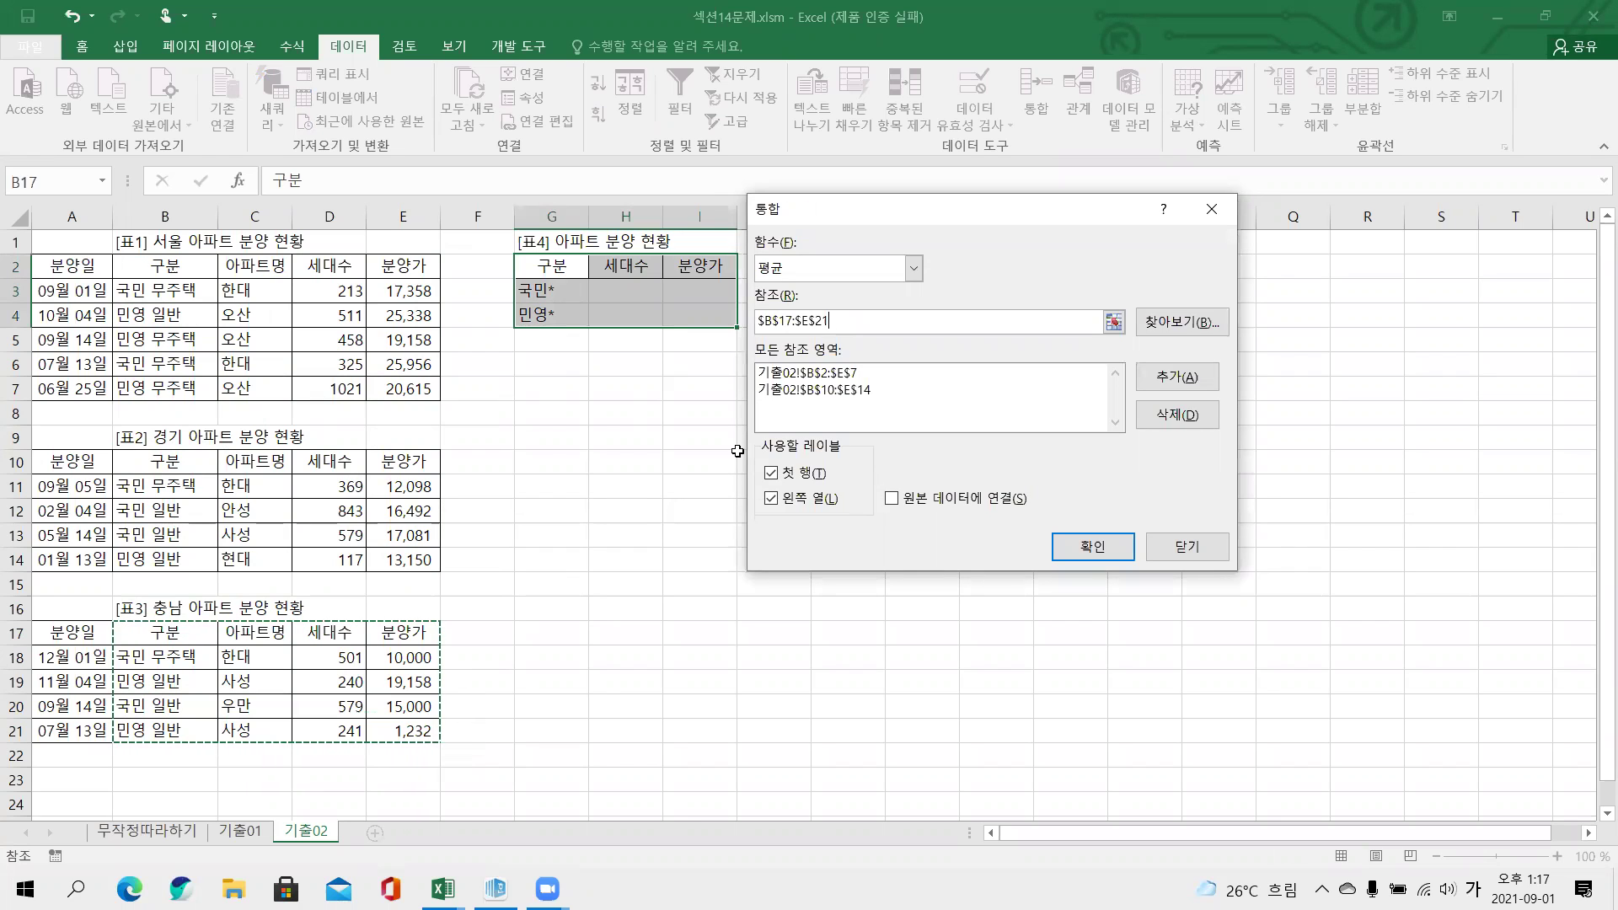
left_click(1178, 377)
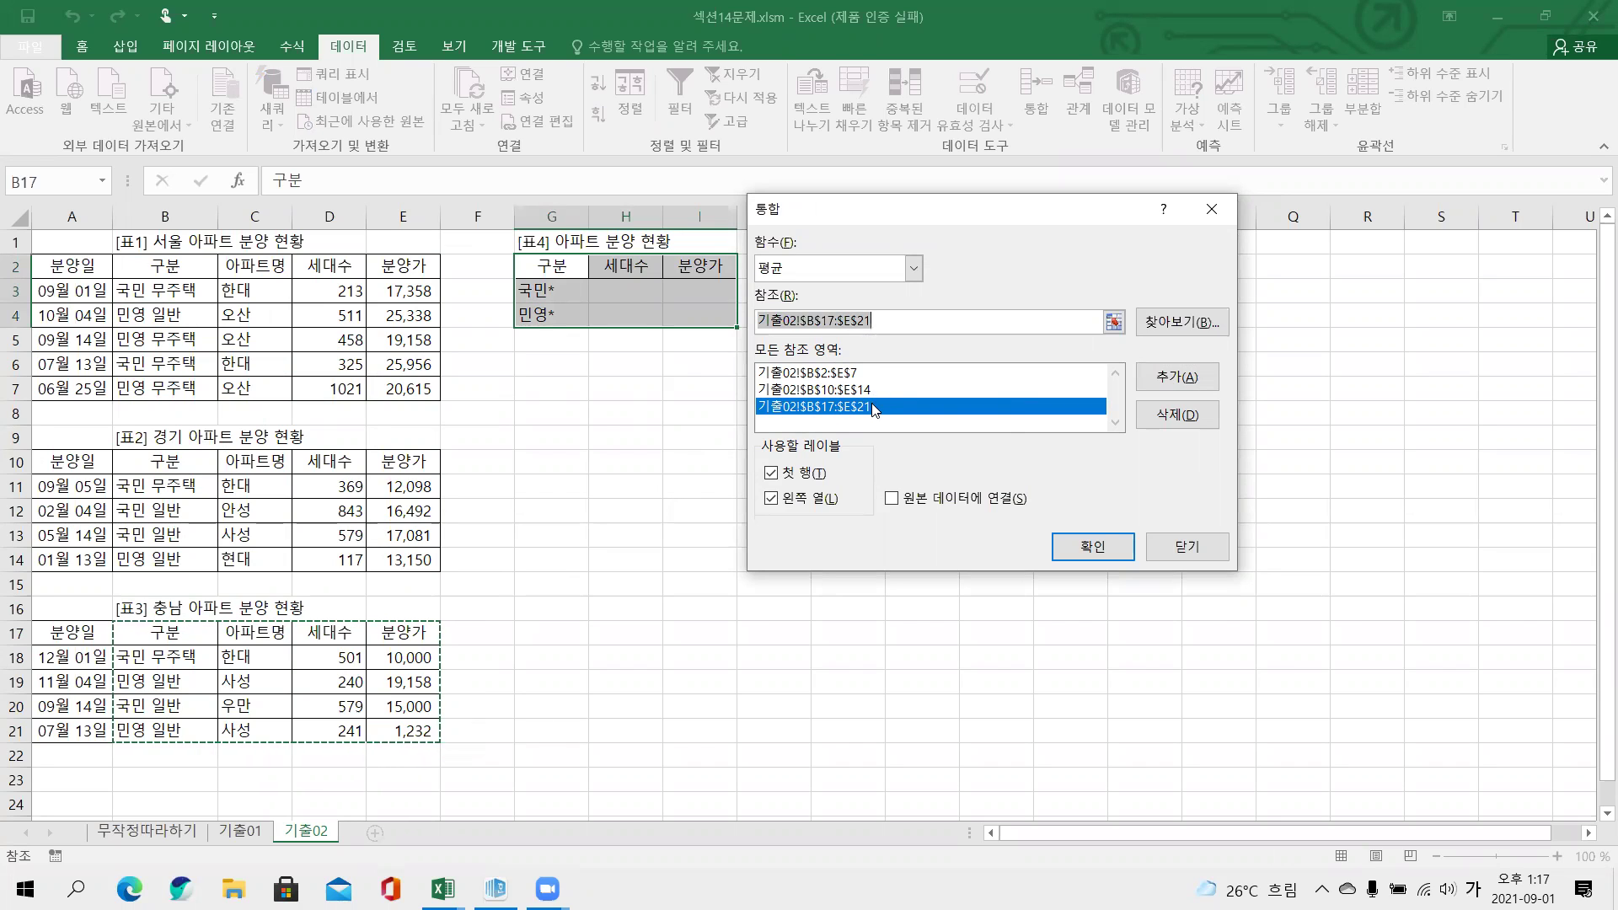
left_click(1096, 546)
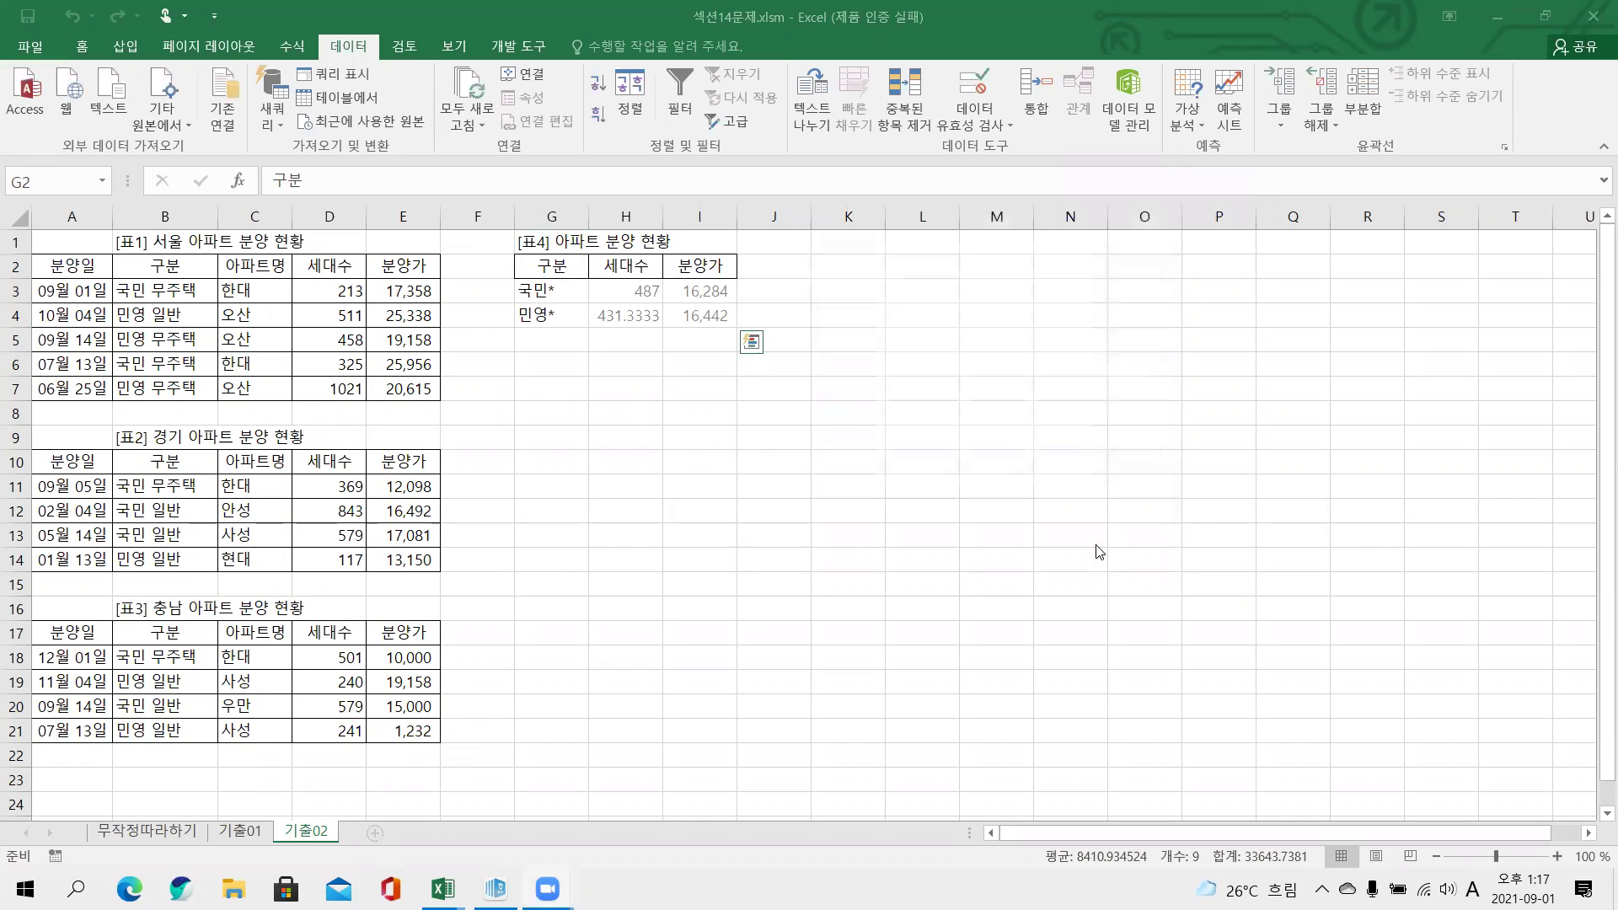